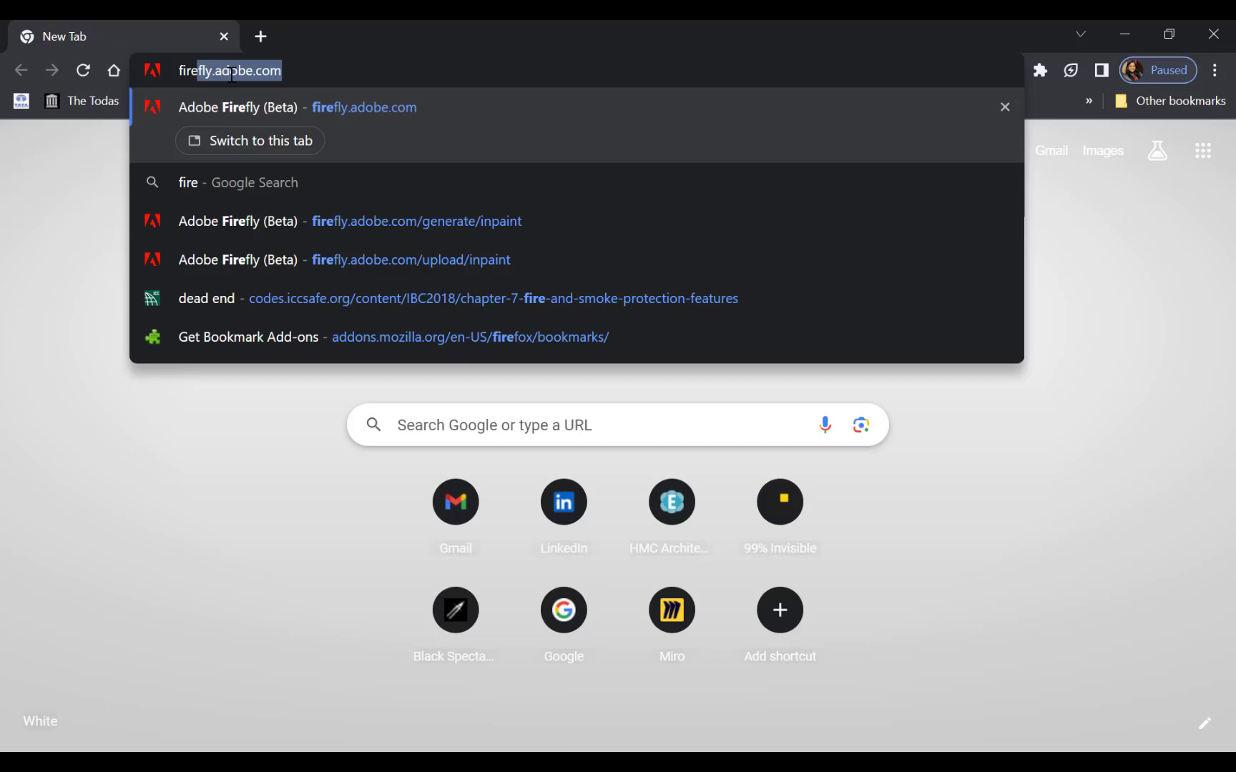
Open firefly.adobe.com and start the Text to image generator.
key(Return)
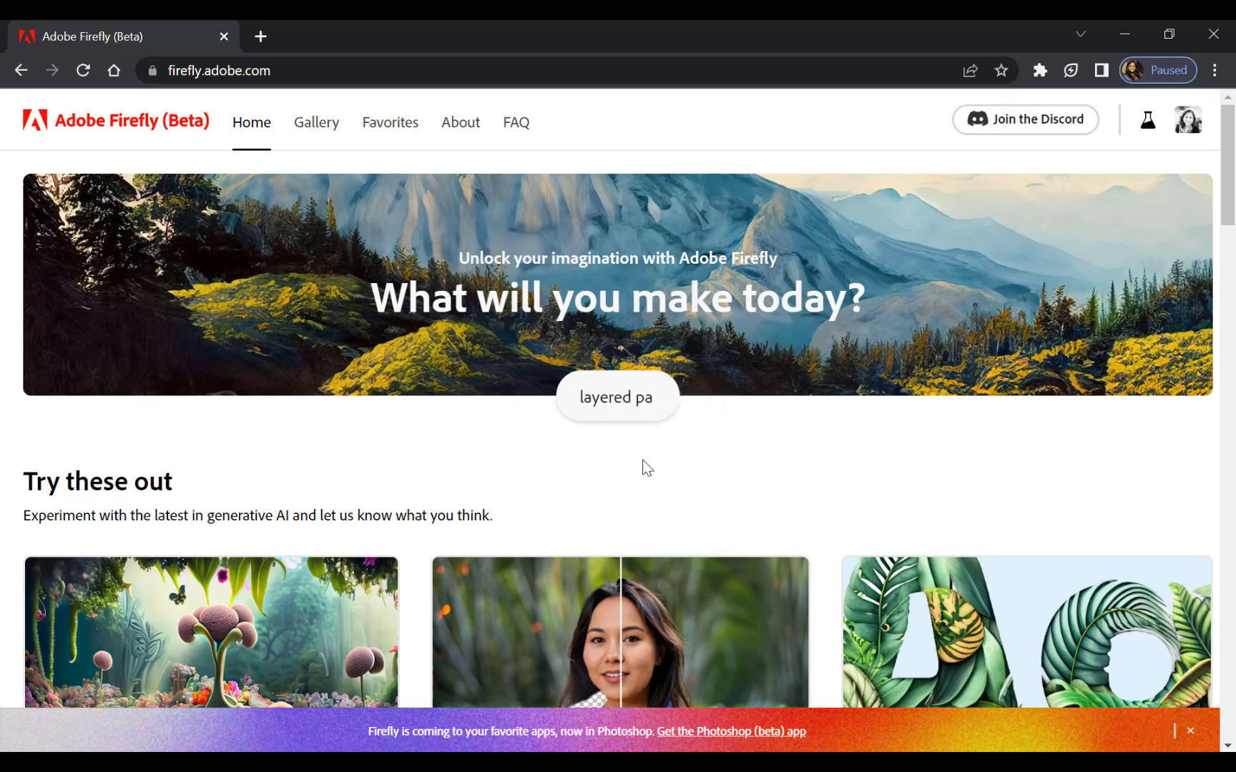
scroll(645, 458, down, 3)
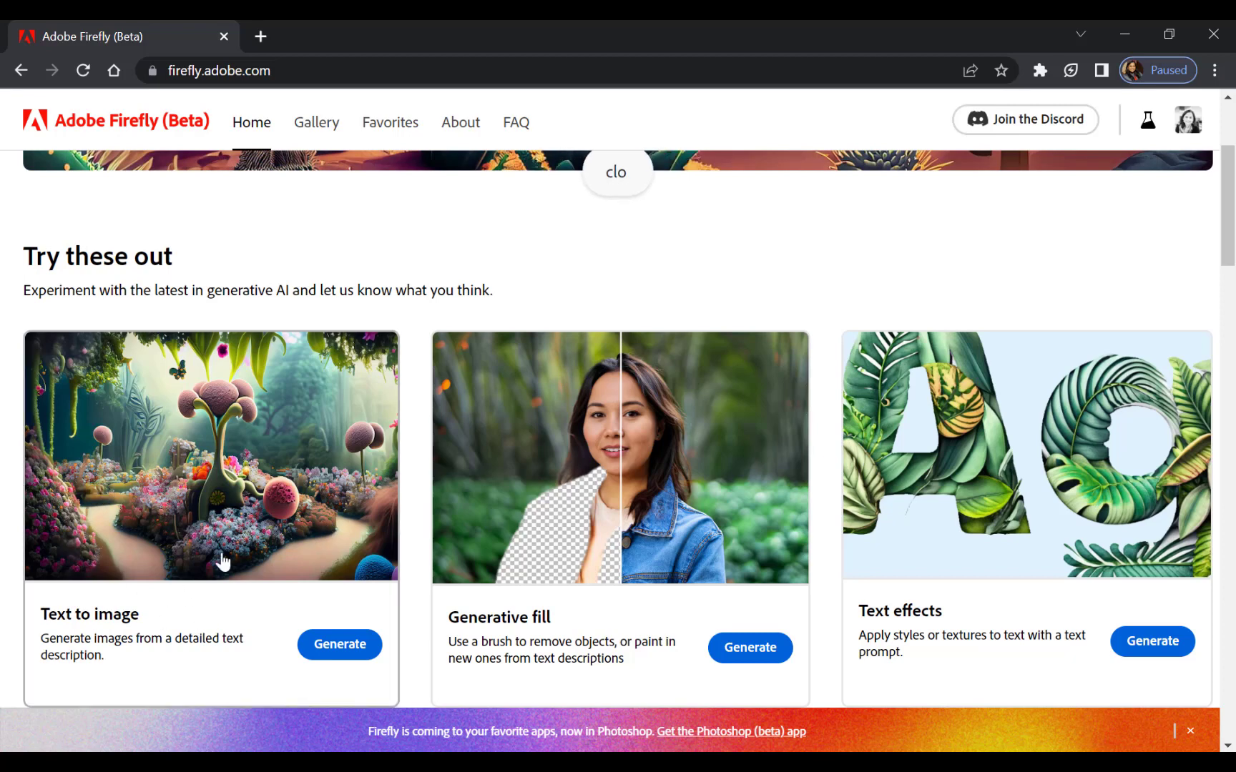
click(338, 647)
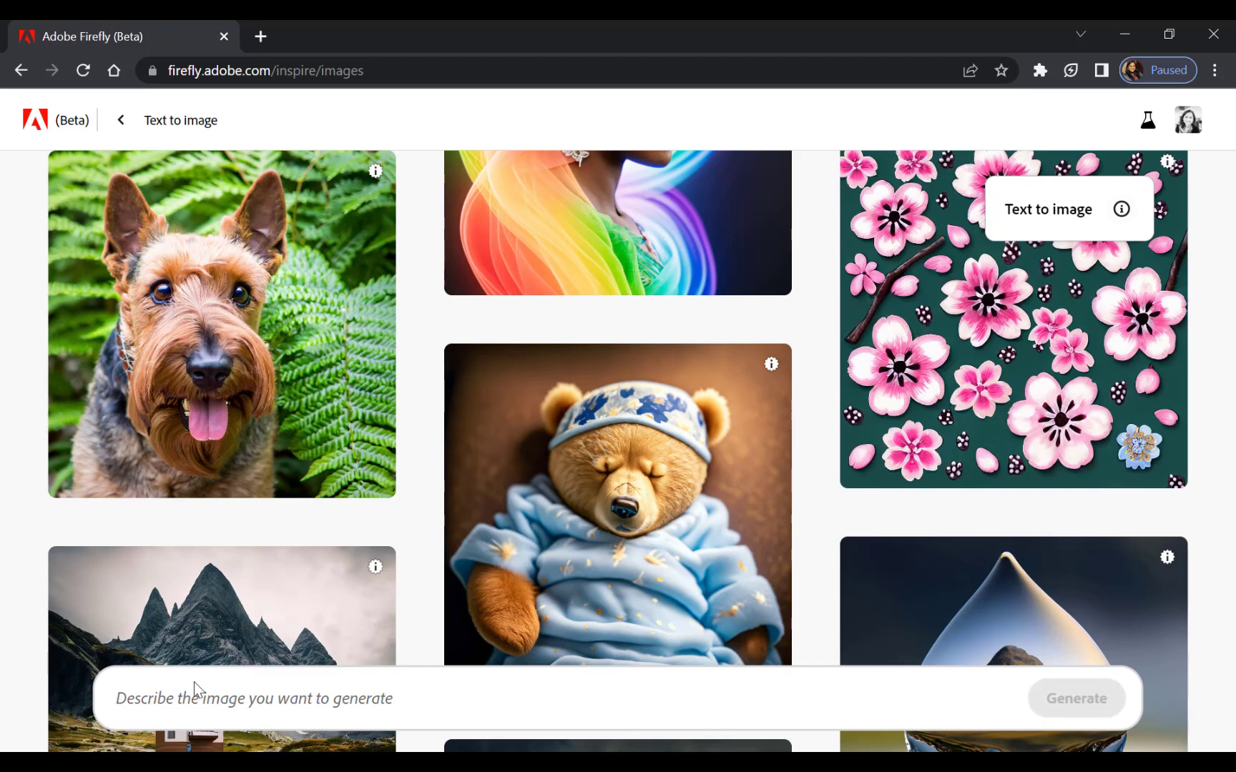
Generate images from the prompt "paper cut layered landscape" and refresh for a second set of results.
text(paper )
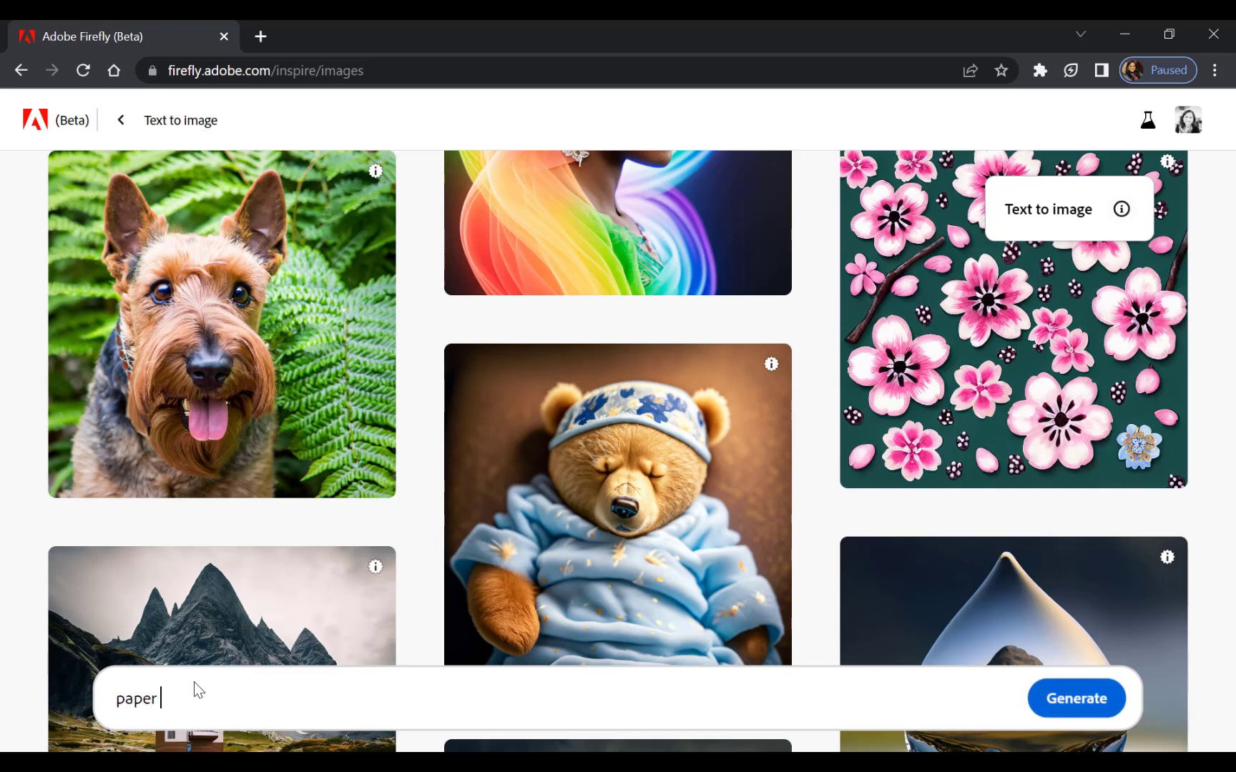
text(cut layered landscape)
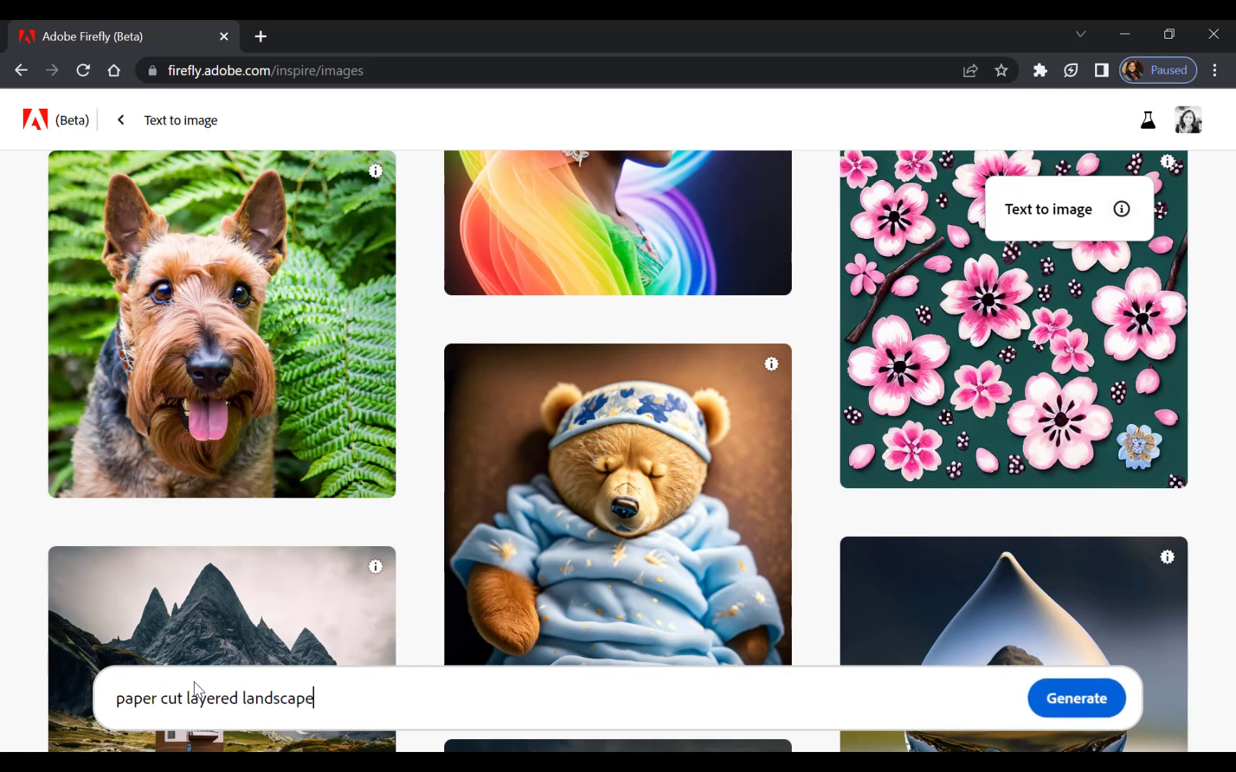
key(Return)
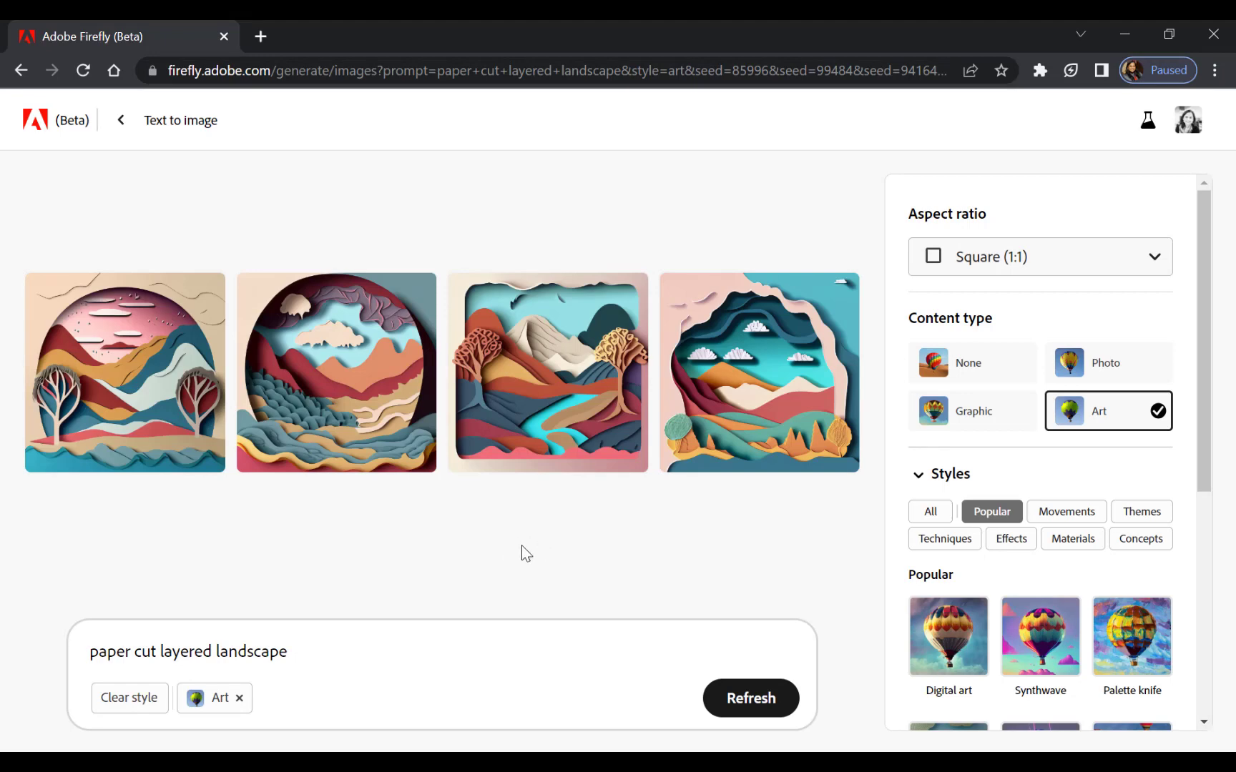
click(759, 706)
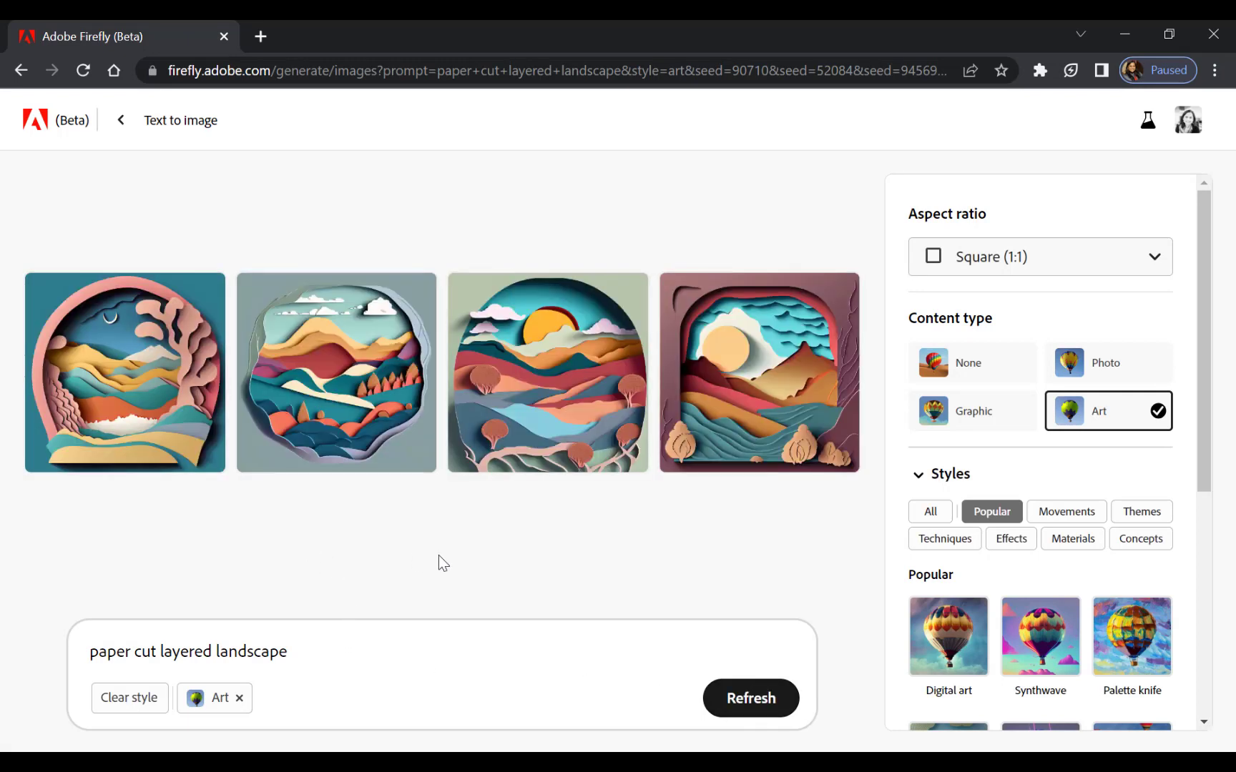
Add "beatiful" to the end of the prompt, generate new images, and correct the added word to "beautiful".
click(291, 652)
text(bea)
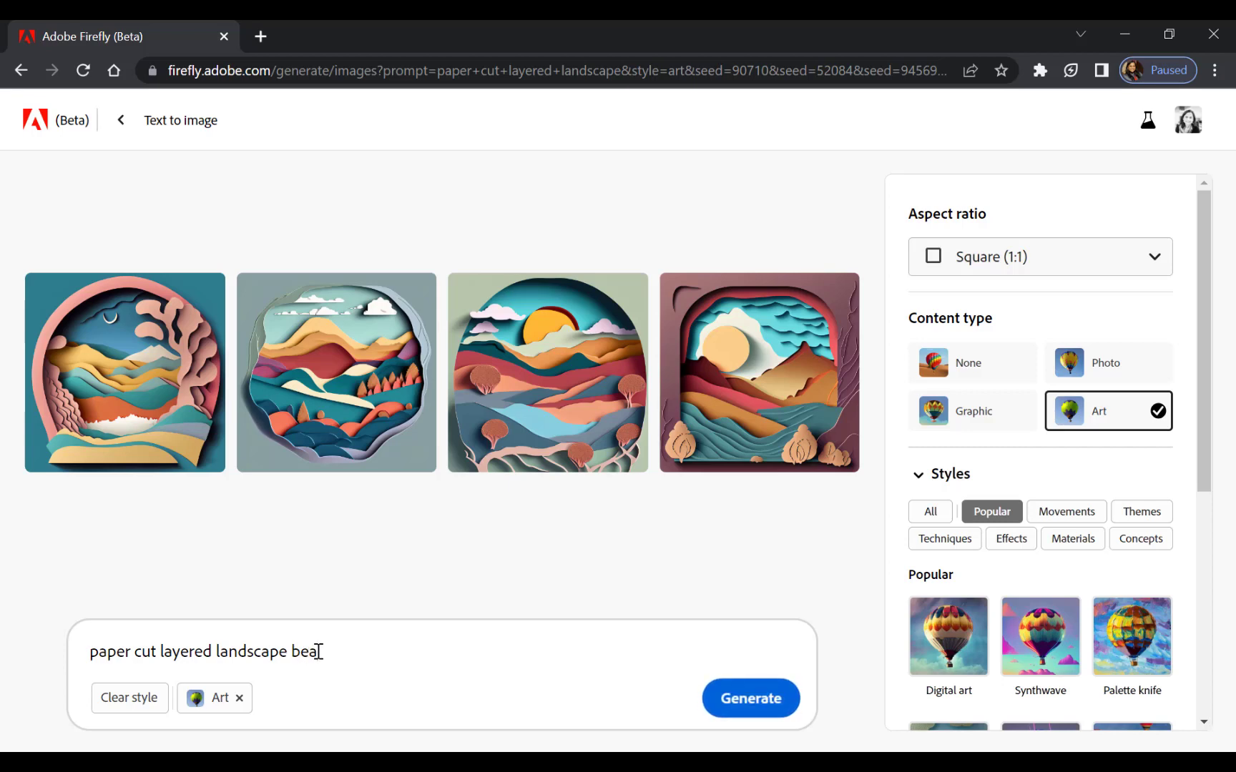
text(tiful)
key(Return)
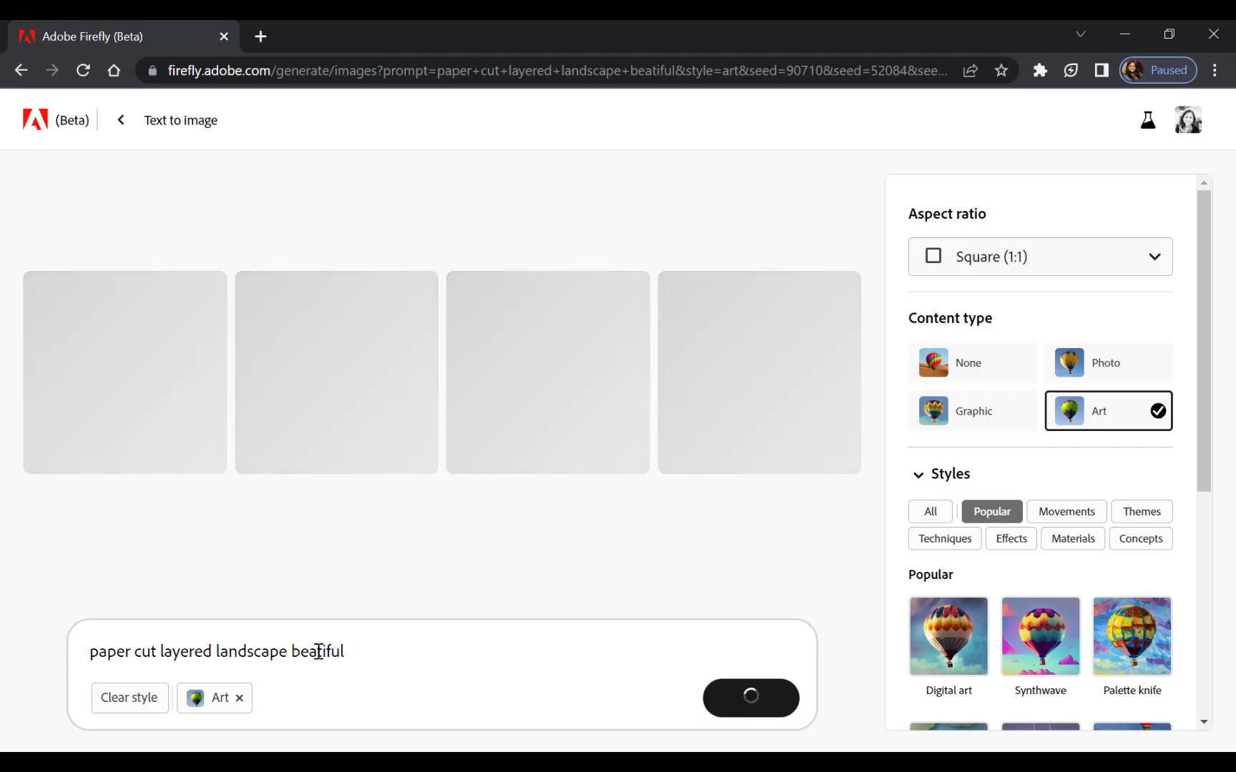
right_click(315, 654)
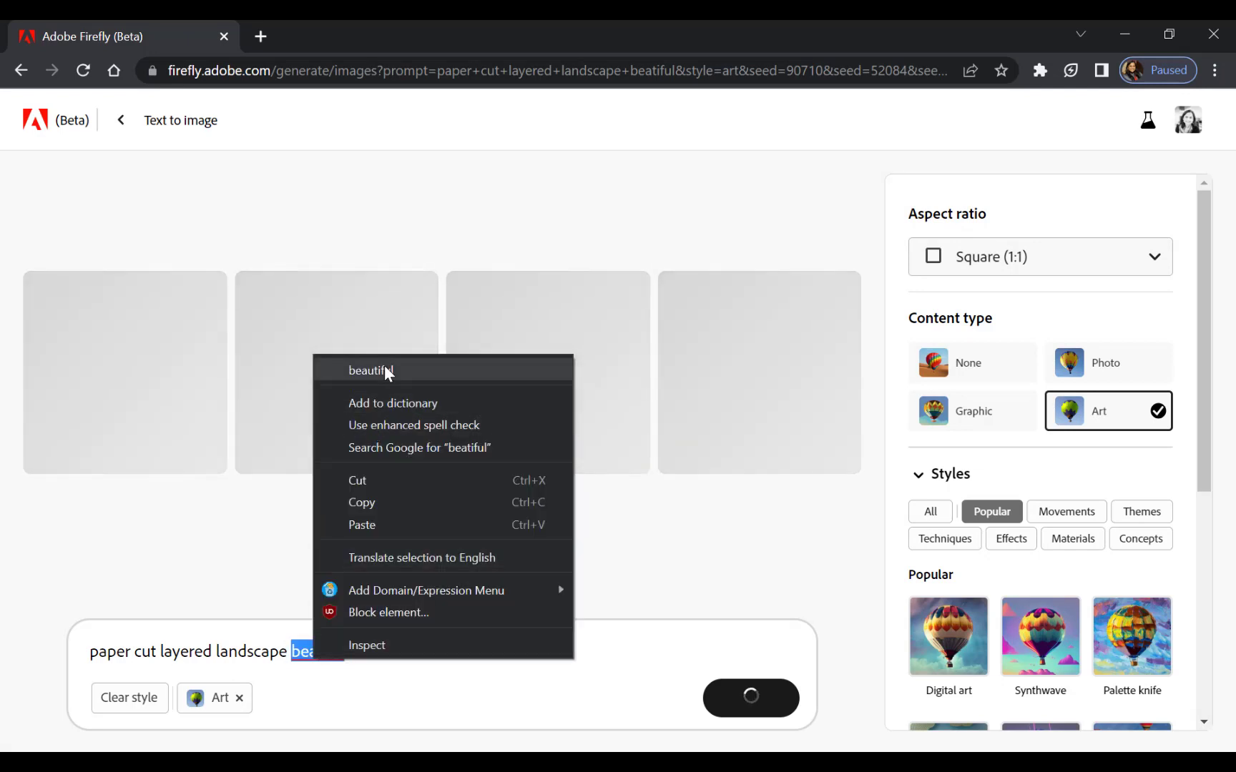
click(384, 372)
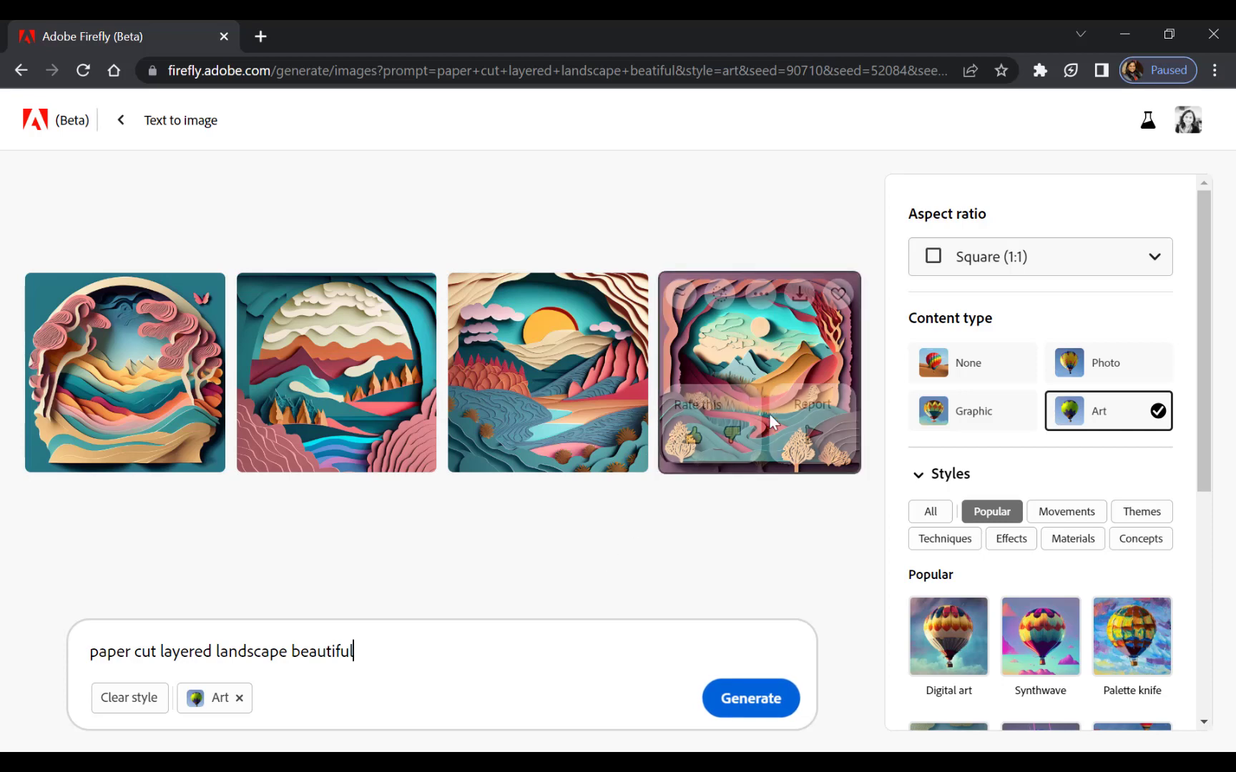
Generate images similar to the fourth result and open the first of the new set in Generative Fill.
click(793, 359)
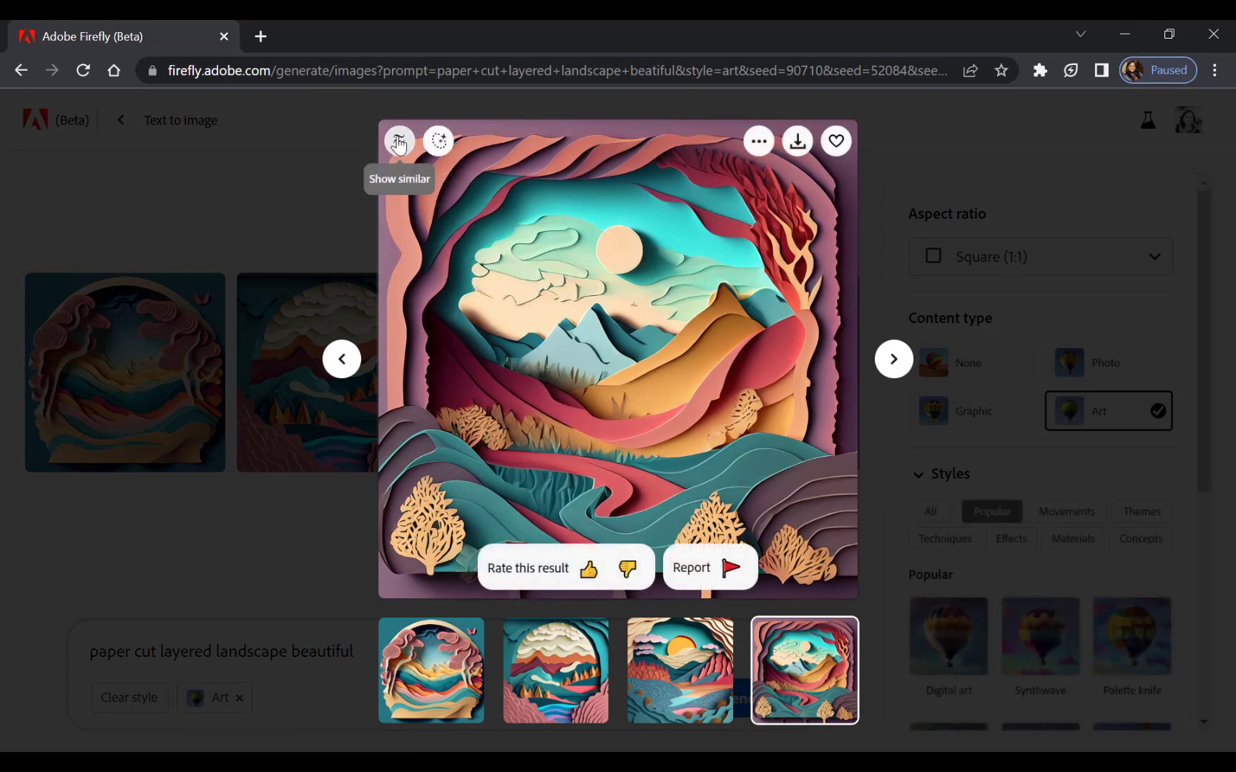
click(399, 143)
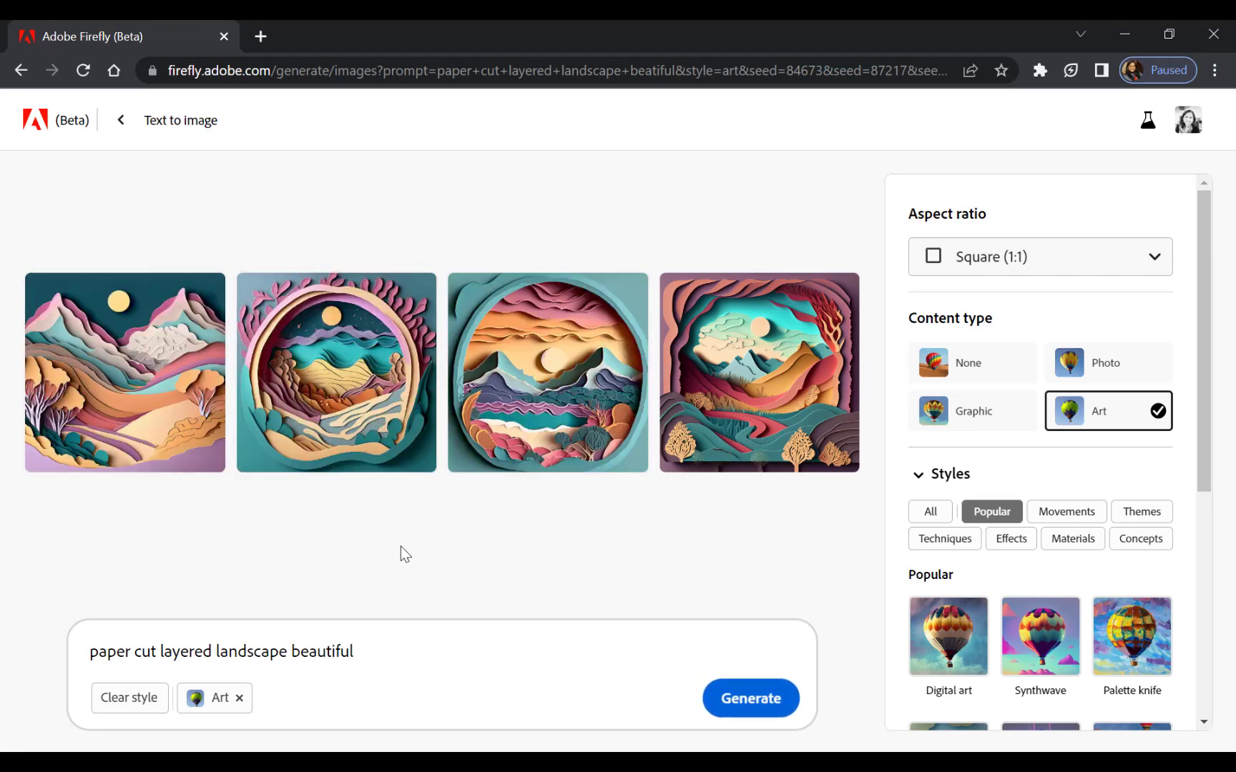
mouse_move(154, 418)
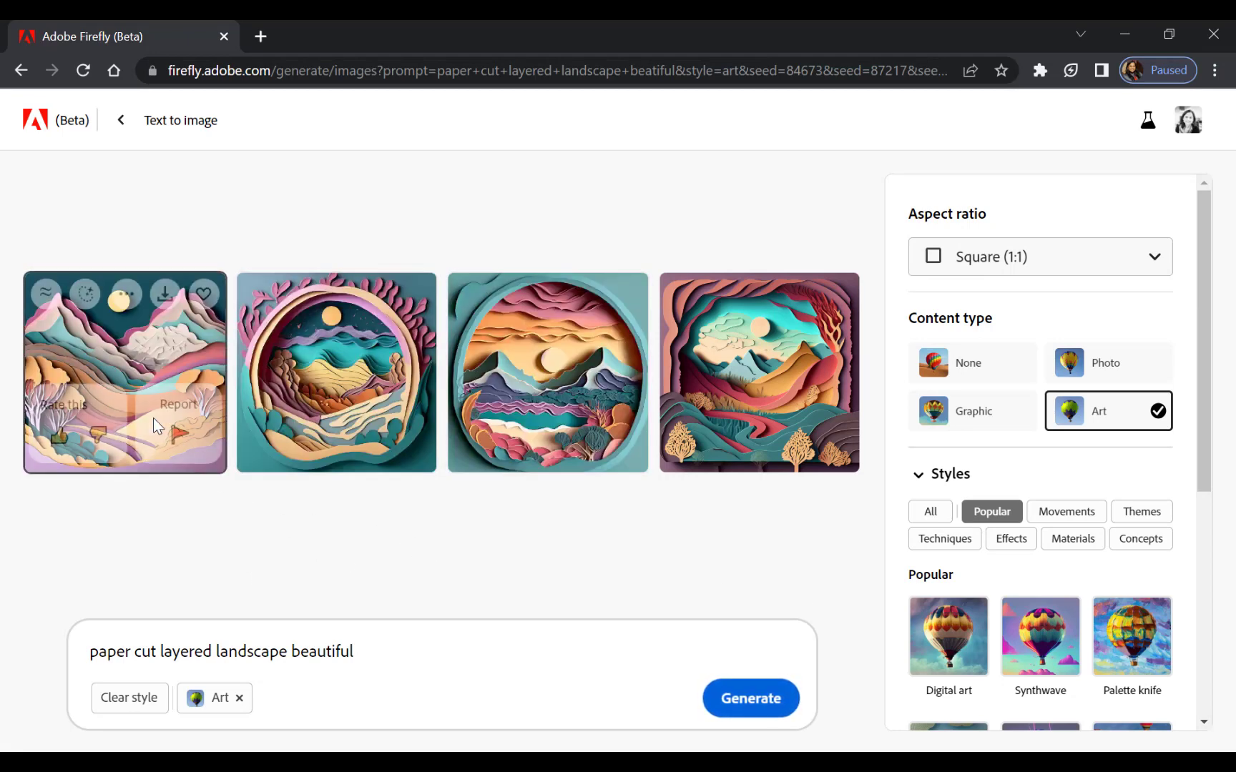
click(152, 345)
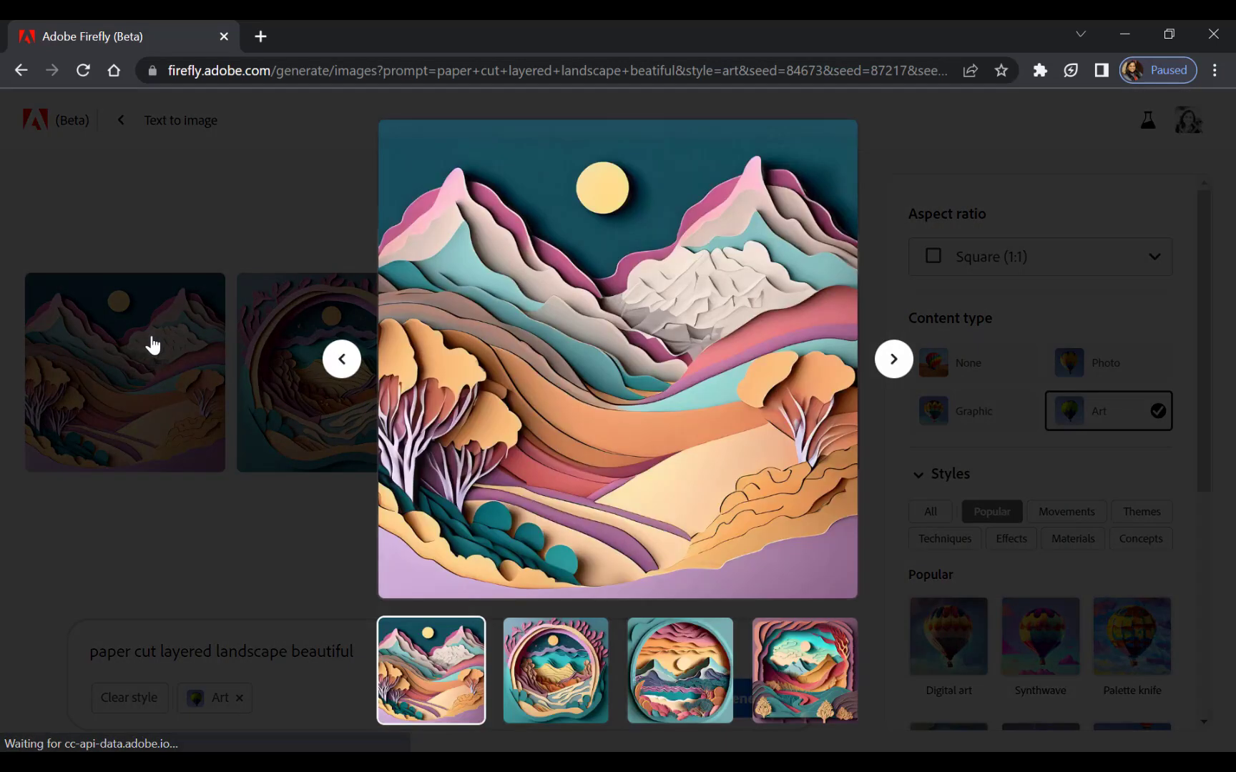
mouse_move(439, 142)
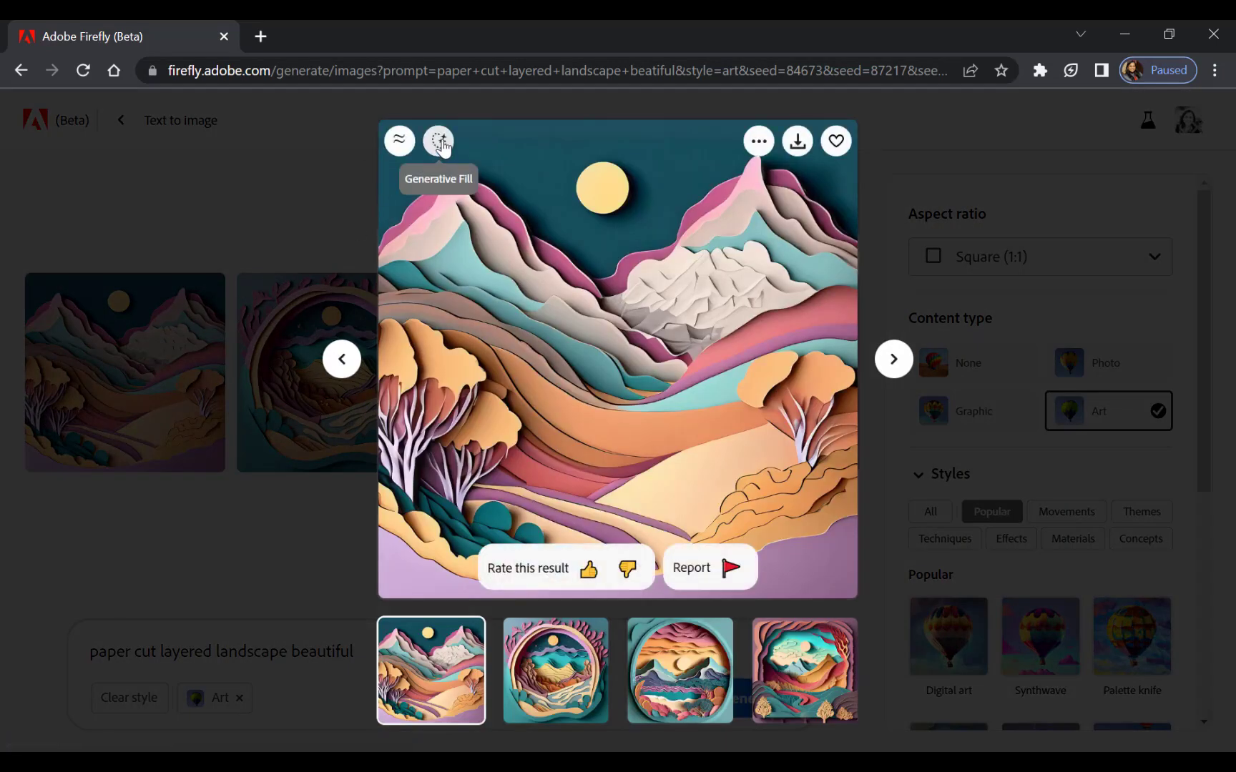
click(439, 142)
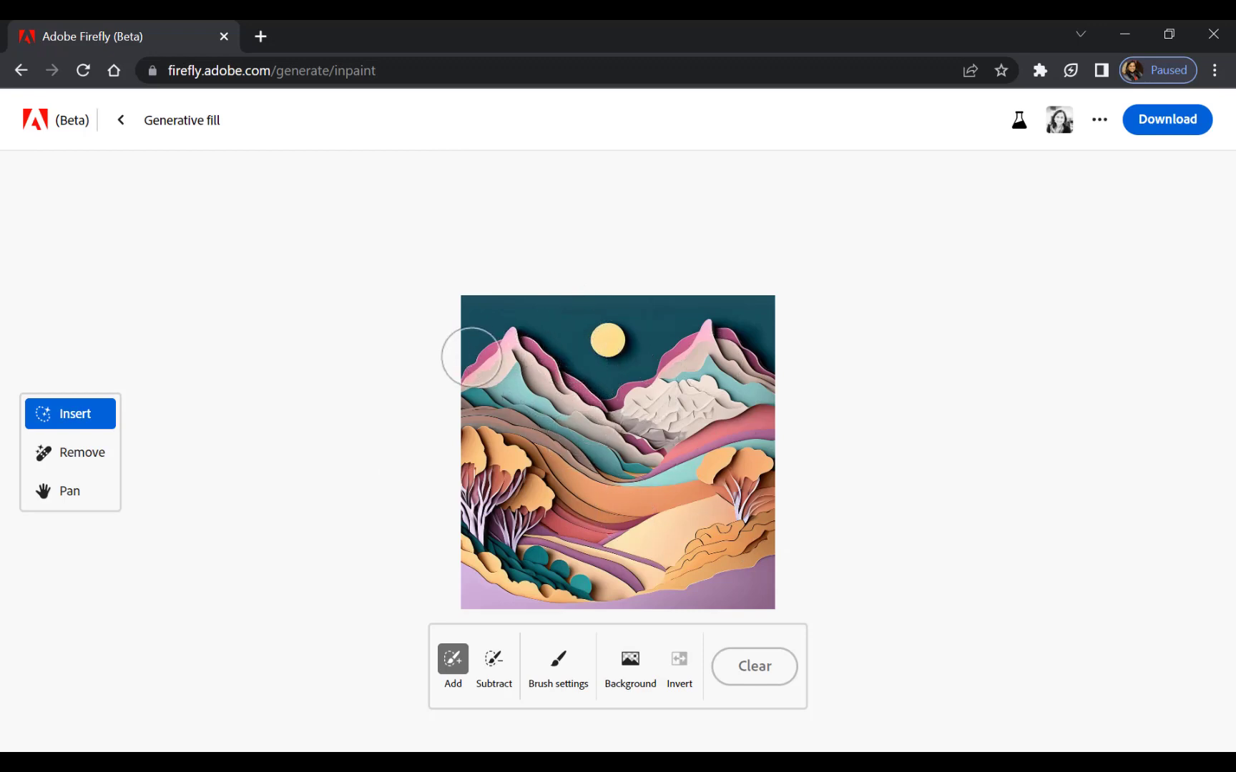
Brush out a round area of sky just left of the moon and generate a bird in it.
click(569, 325)
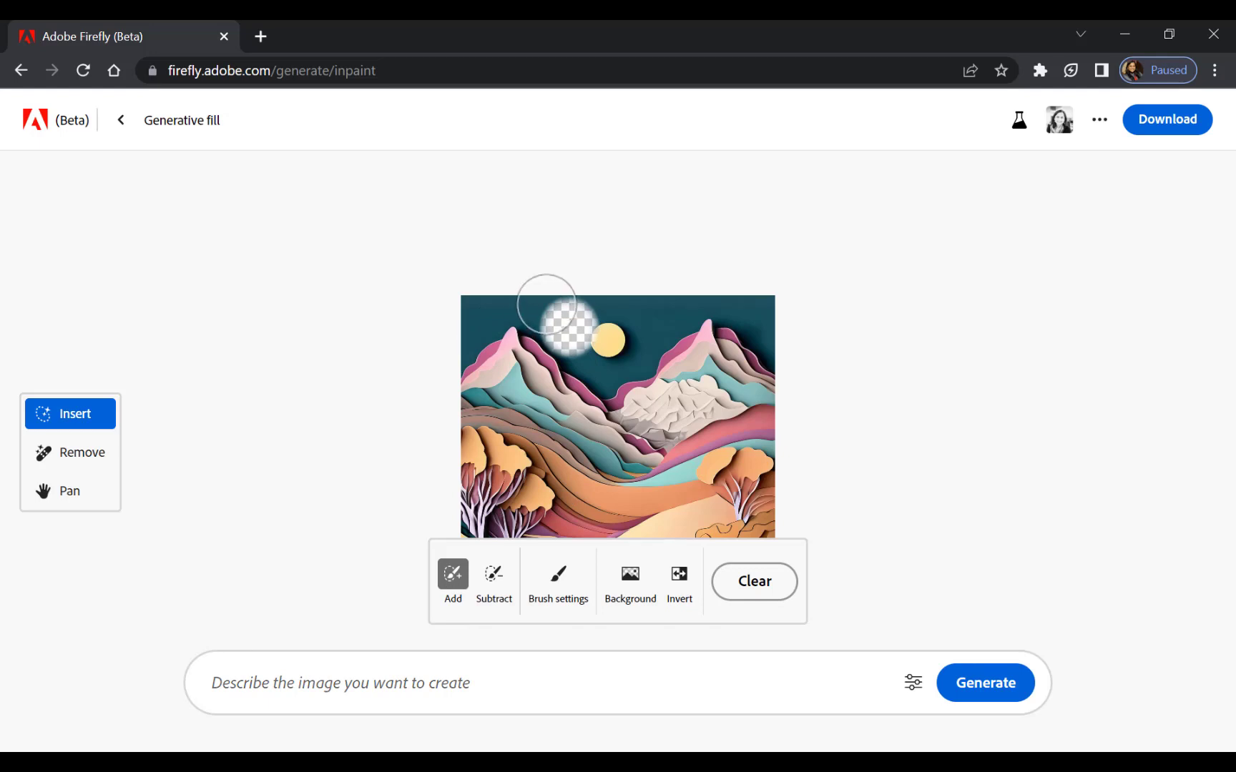
click(378, 682)
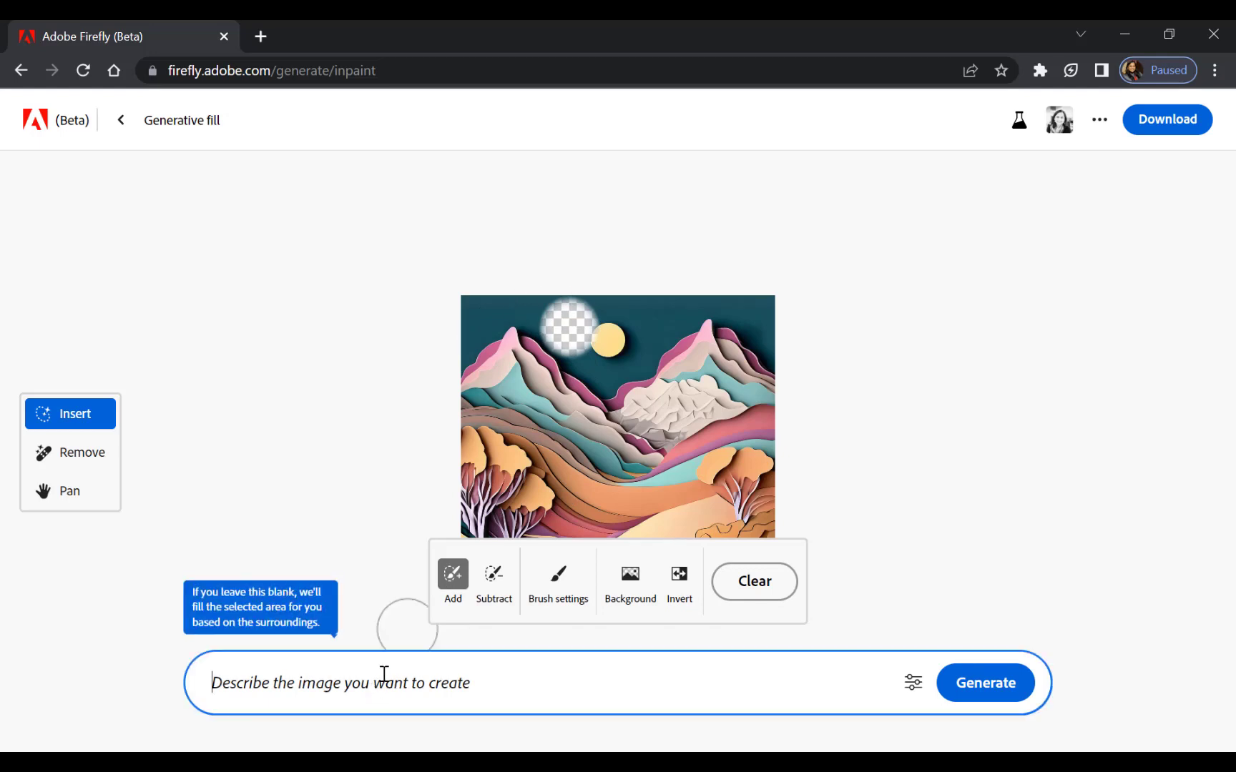
text(bird)
key(Return)
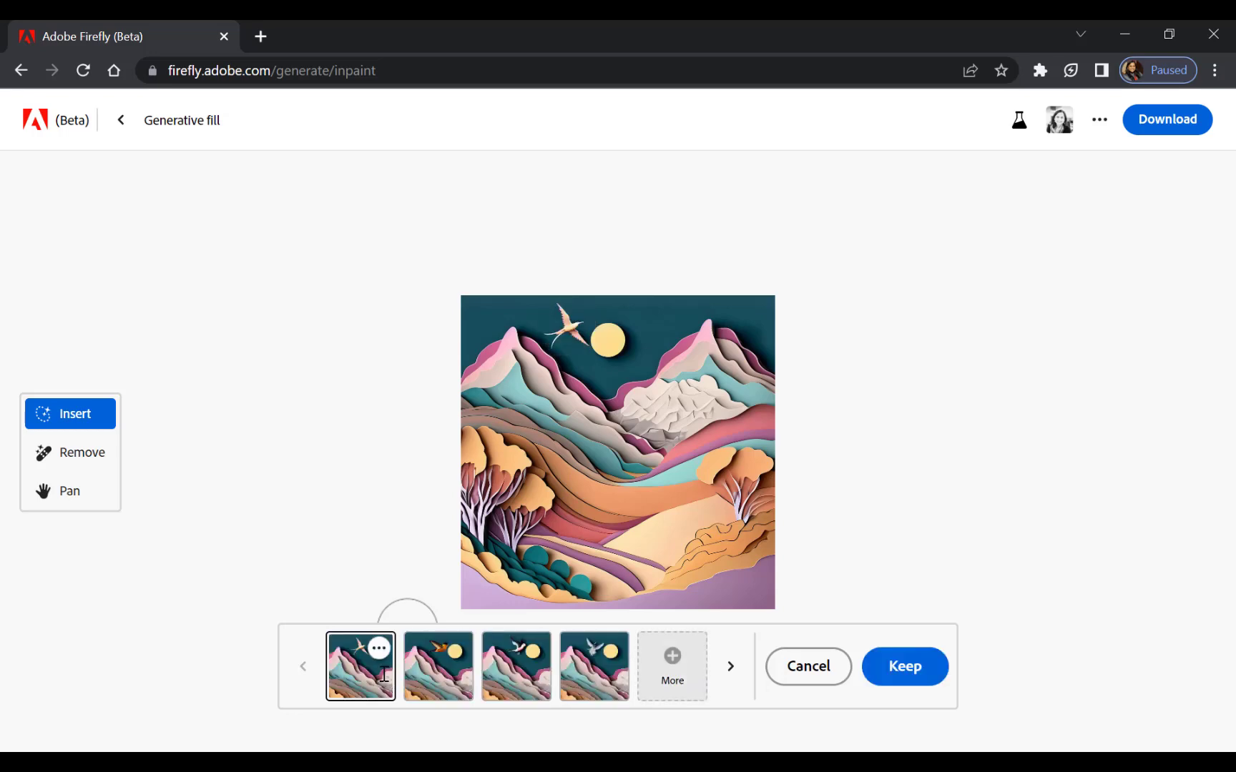
Compare the four generated bird variations and keep the first one.
click(442, 672)
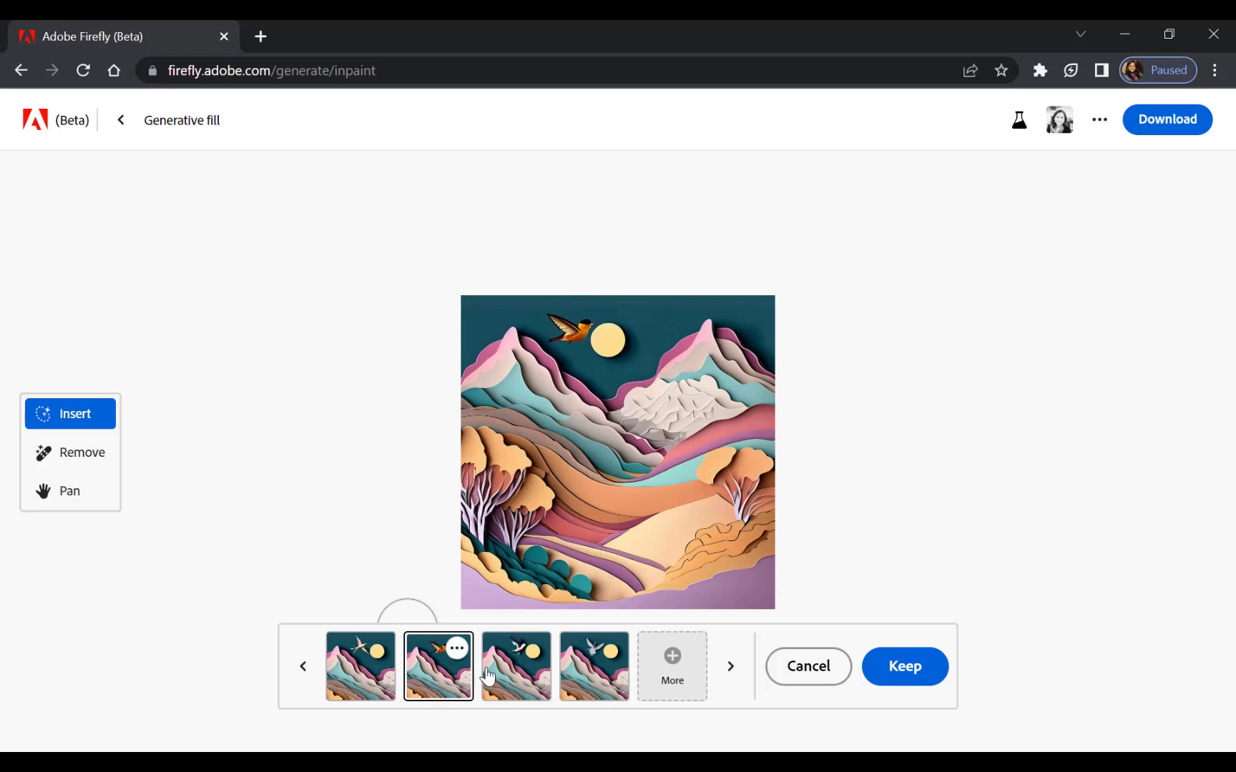
click(516, 672)
click(588, 680)
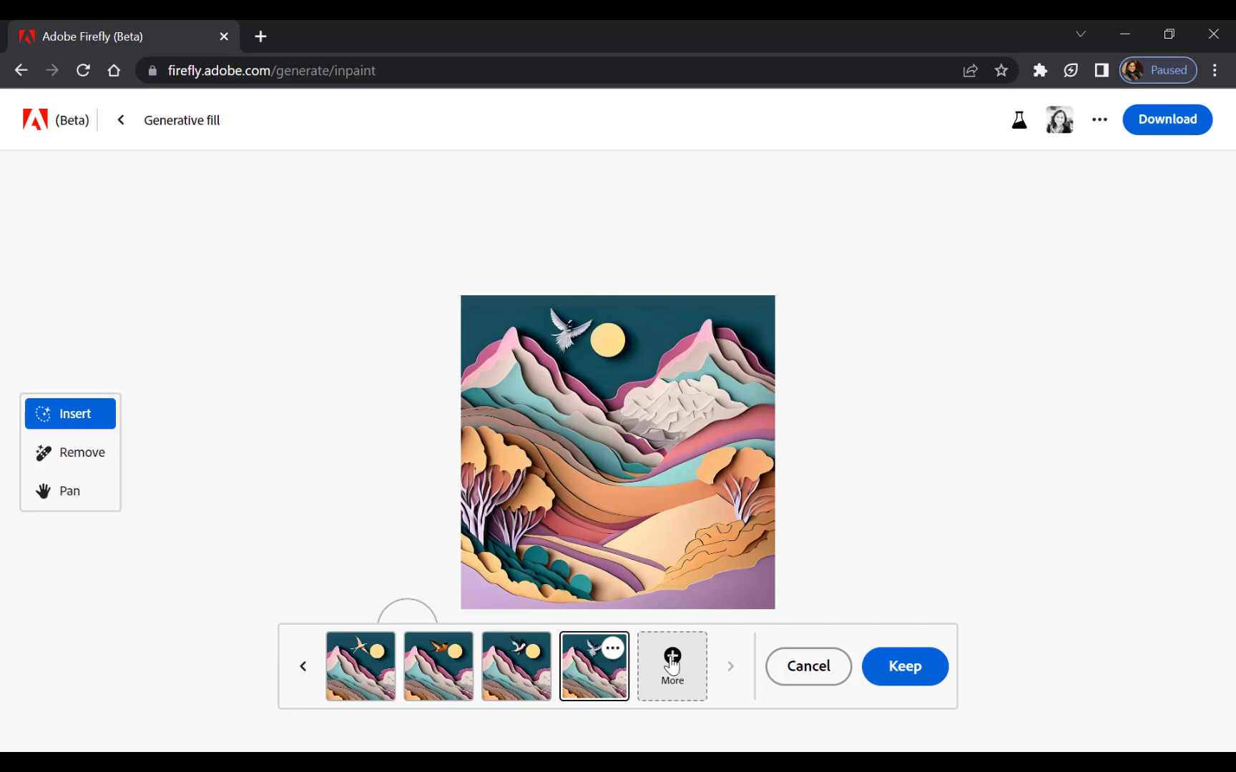
click(354, 685)
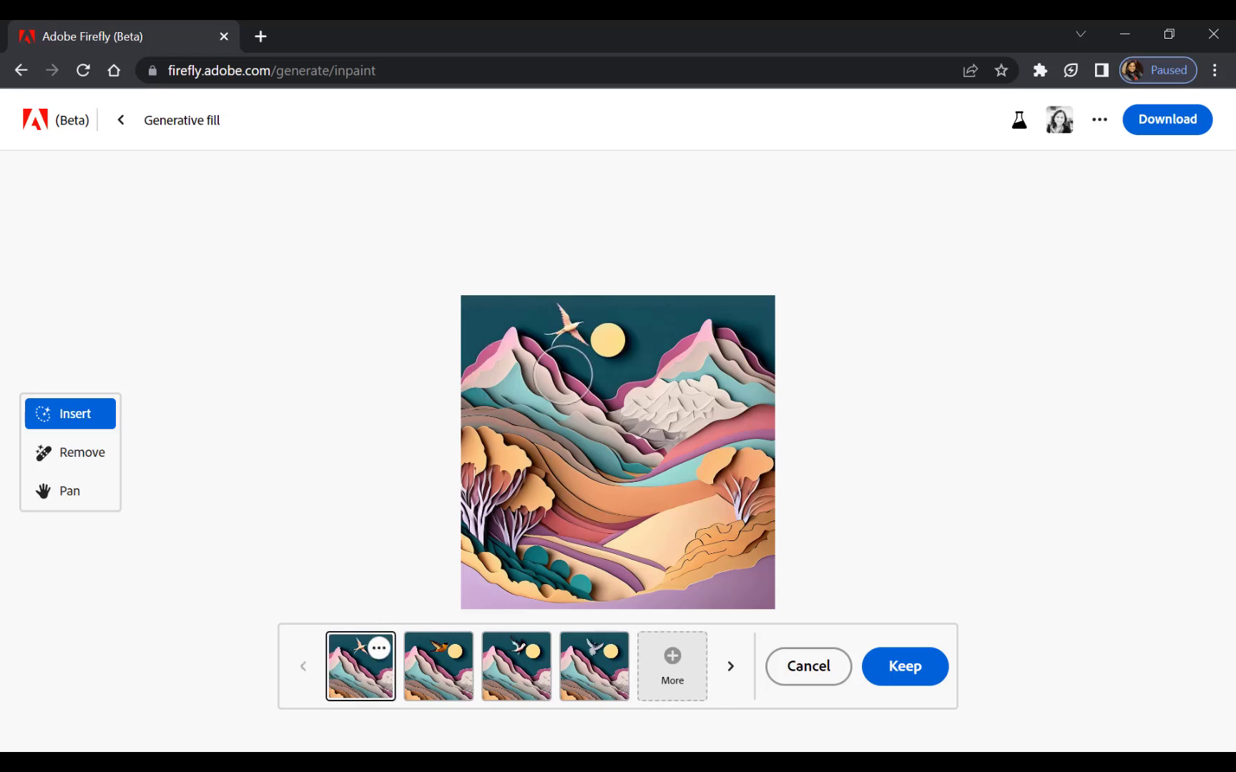
click(899, 667)
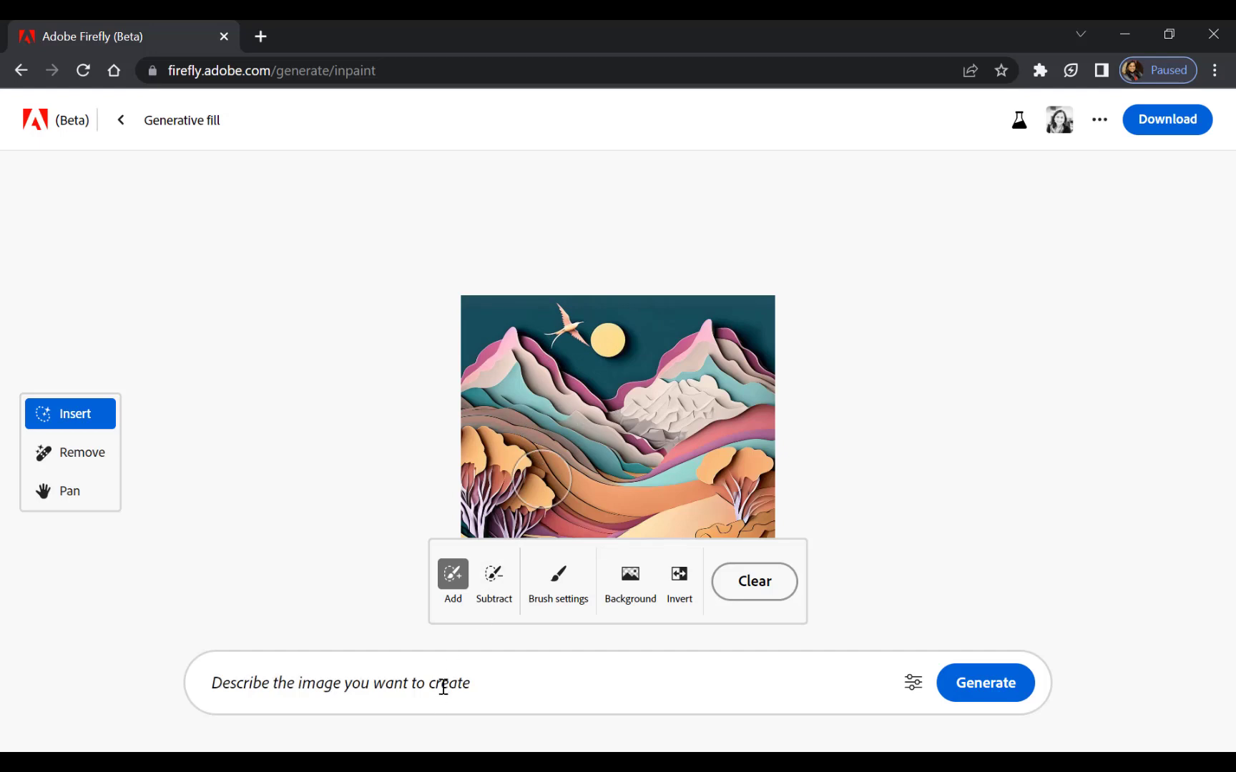
Download the edited landscape as a PNG into the Downloads folder, accepting the Content Credentials notice.
mouse_move(518, 682)
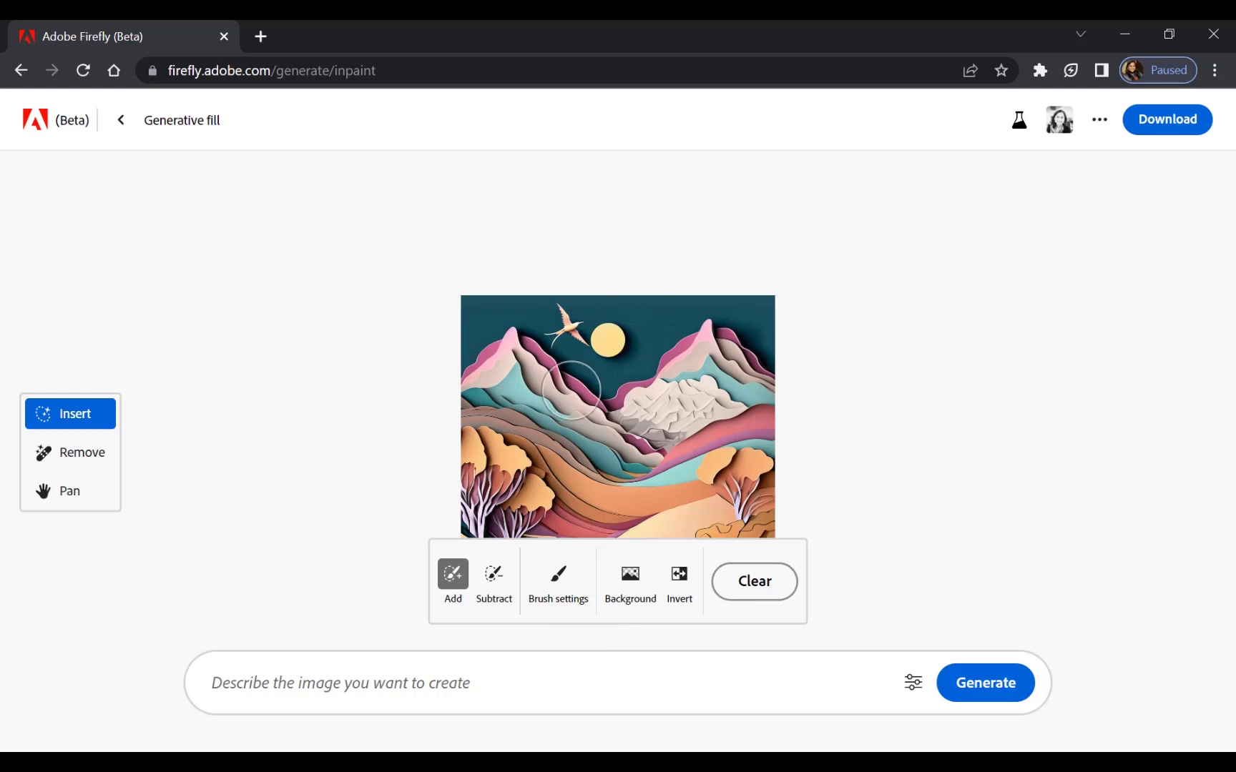
click(1001, 554)
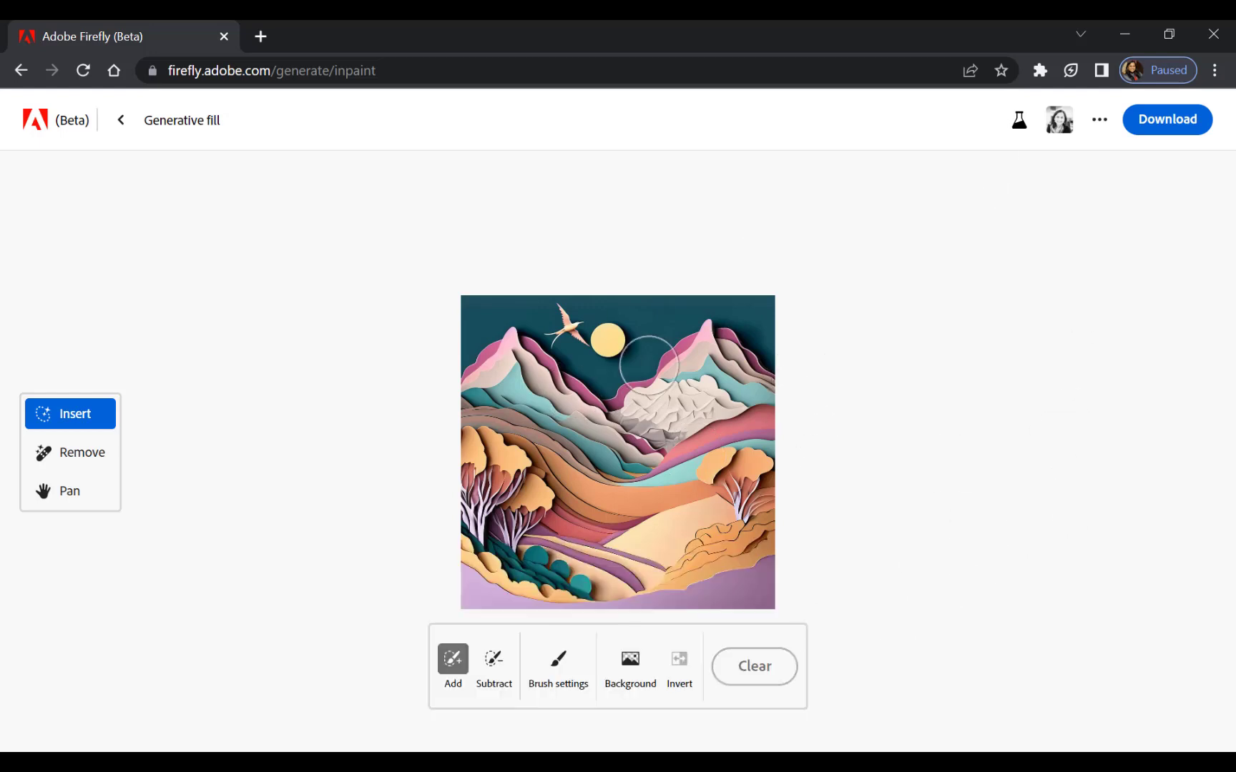
click(1137, 123)
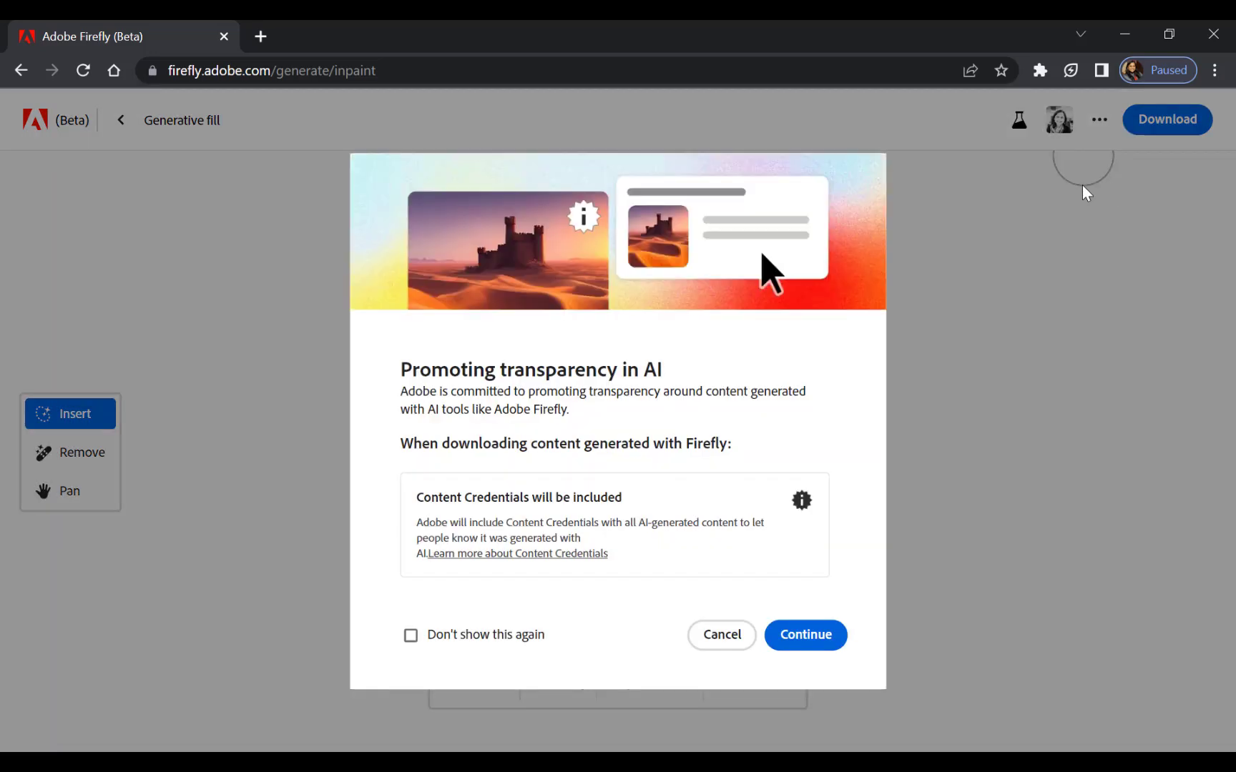
click(800, 633)
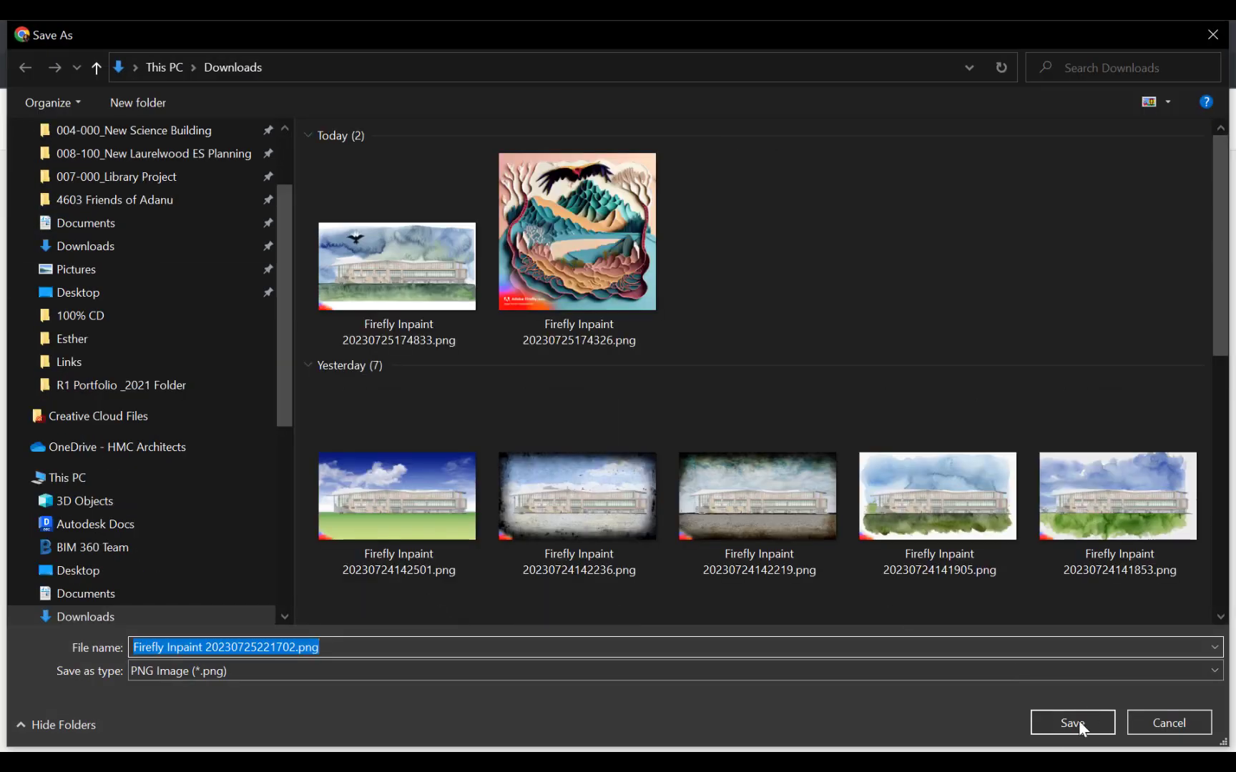
click(1088, 730)
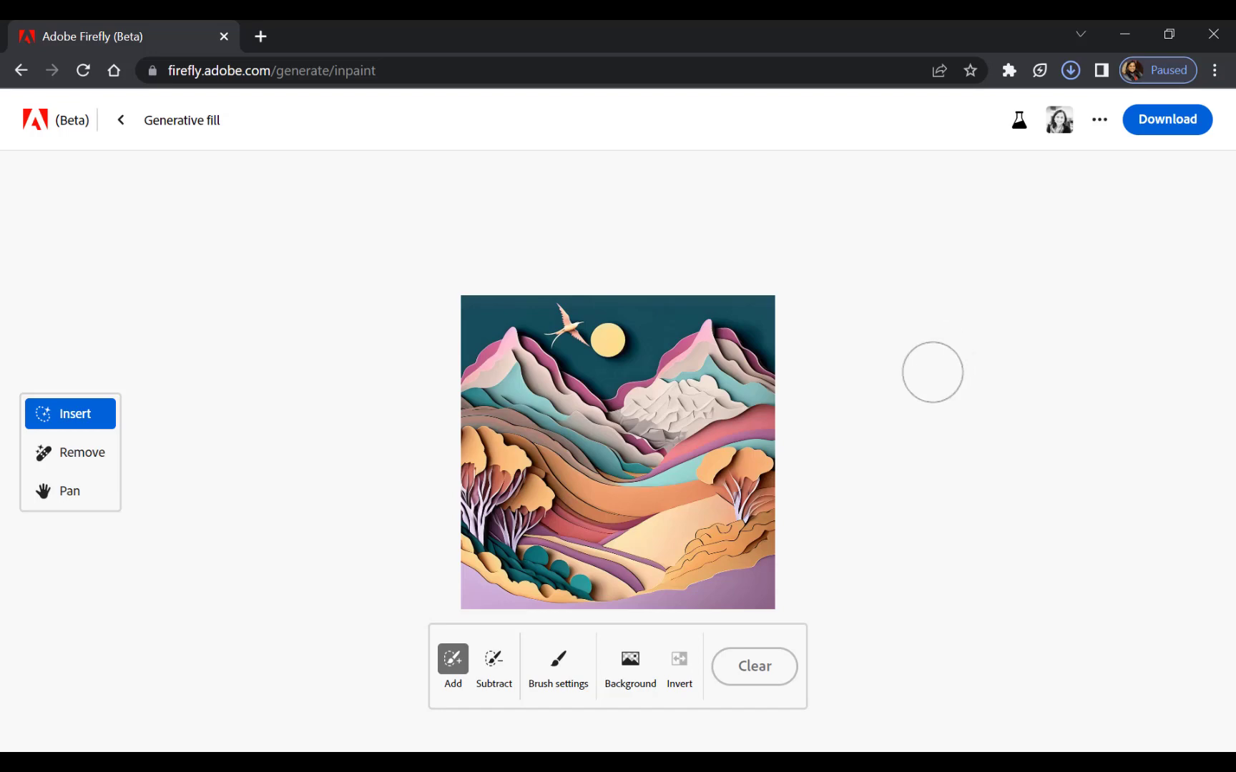
Return to the Firefly home page and start a new Generative fill session.
click(120, 122)
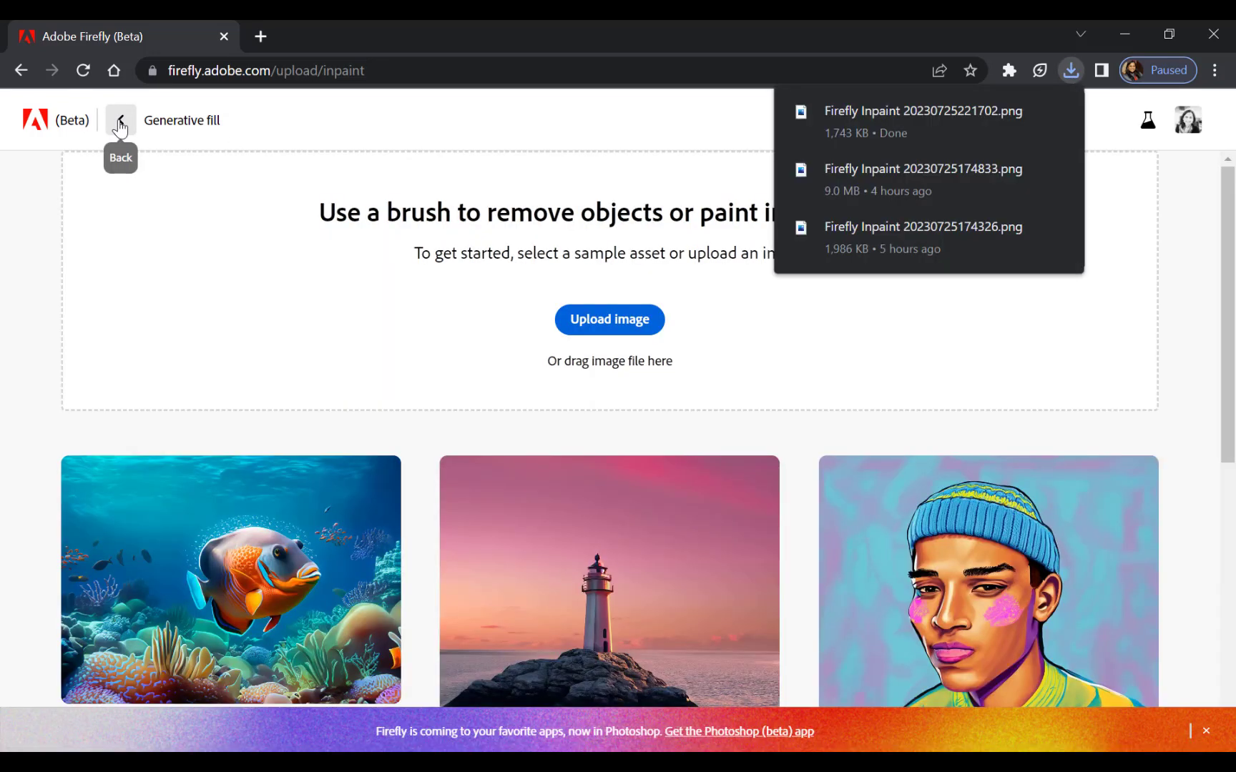
click(120, 123)
scroll(620, 451, down, 6)
scroll(622, 444, up, 3)
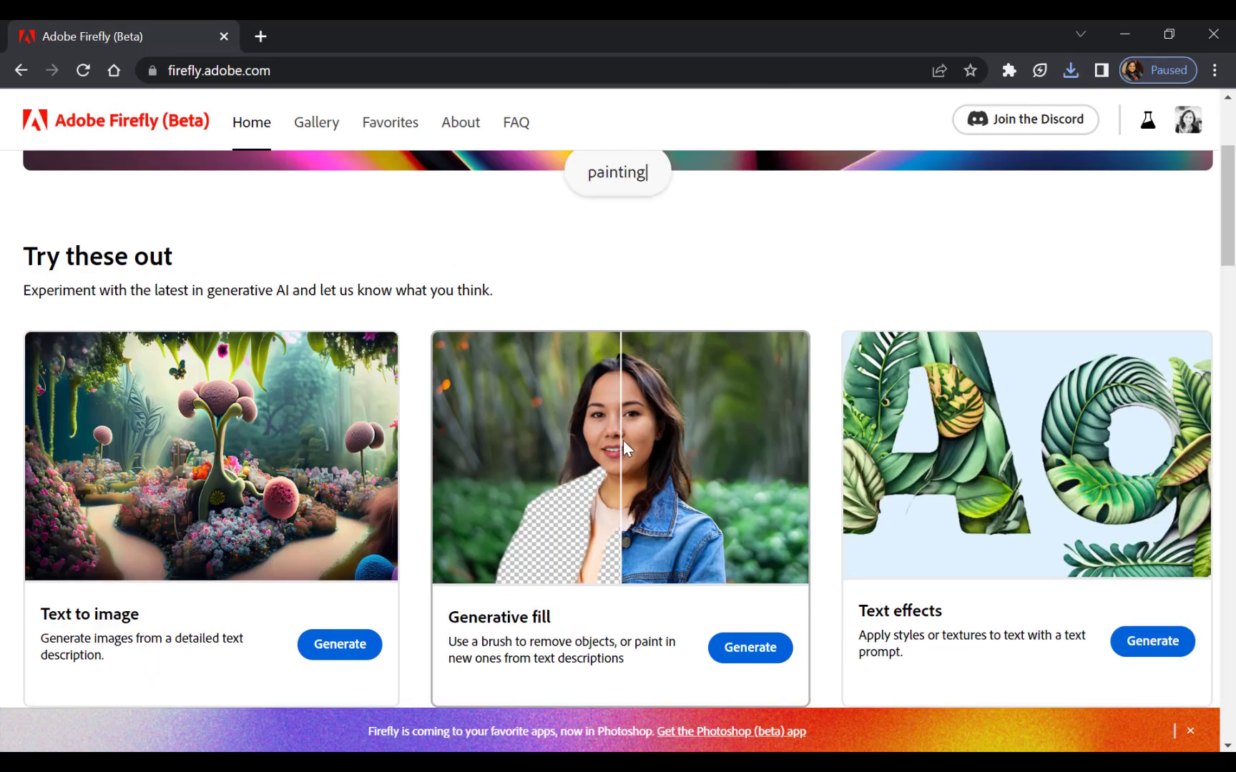
click(758, 654)
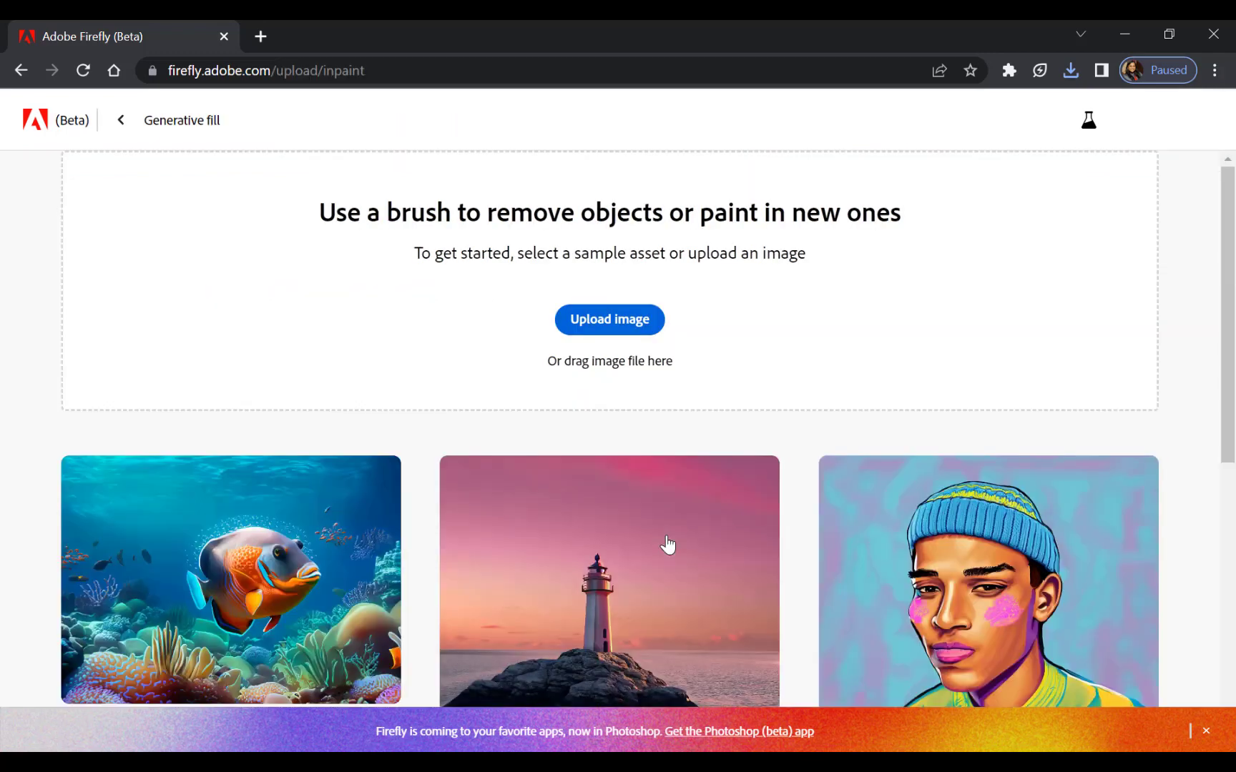
Upload EAST-ELEVATION.png from the Desktop as the image for Generative fill.
click(593, 329)
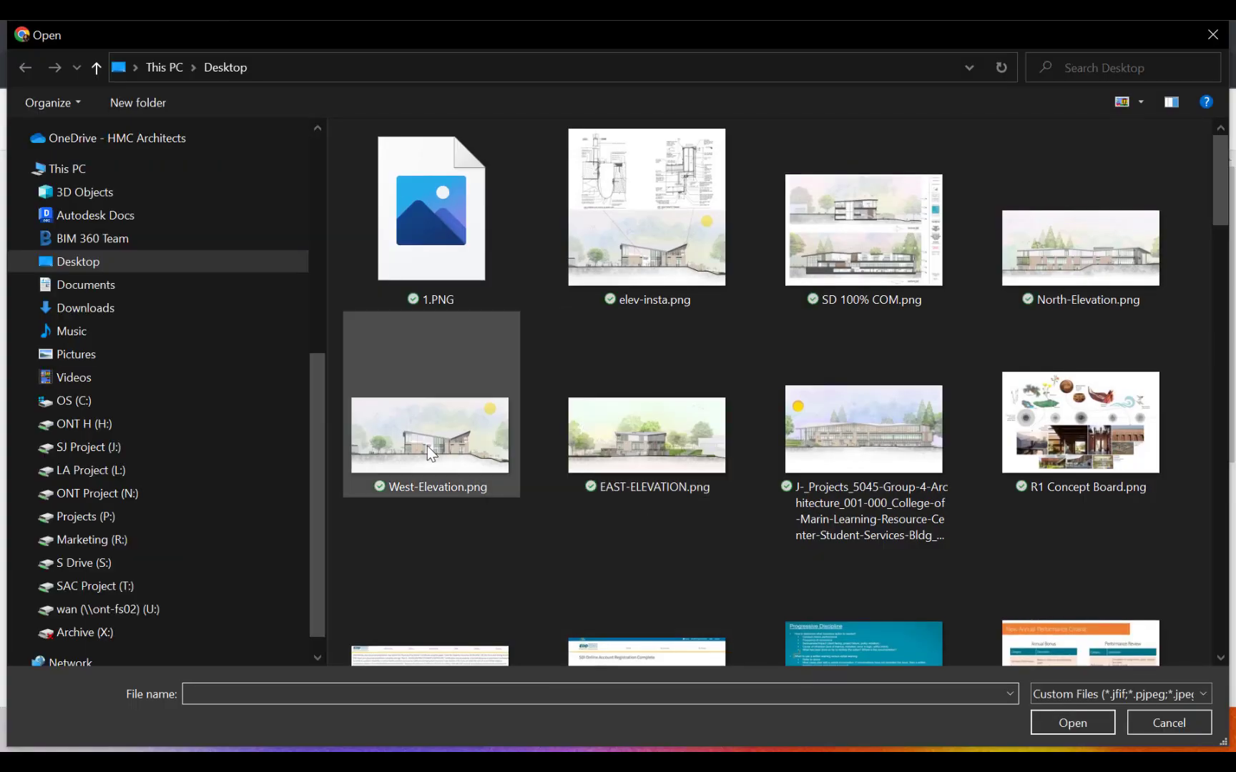
click(427, 445)
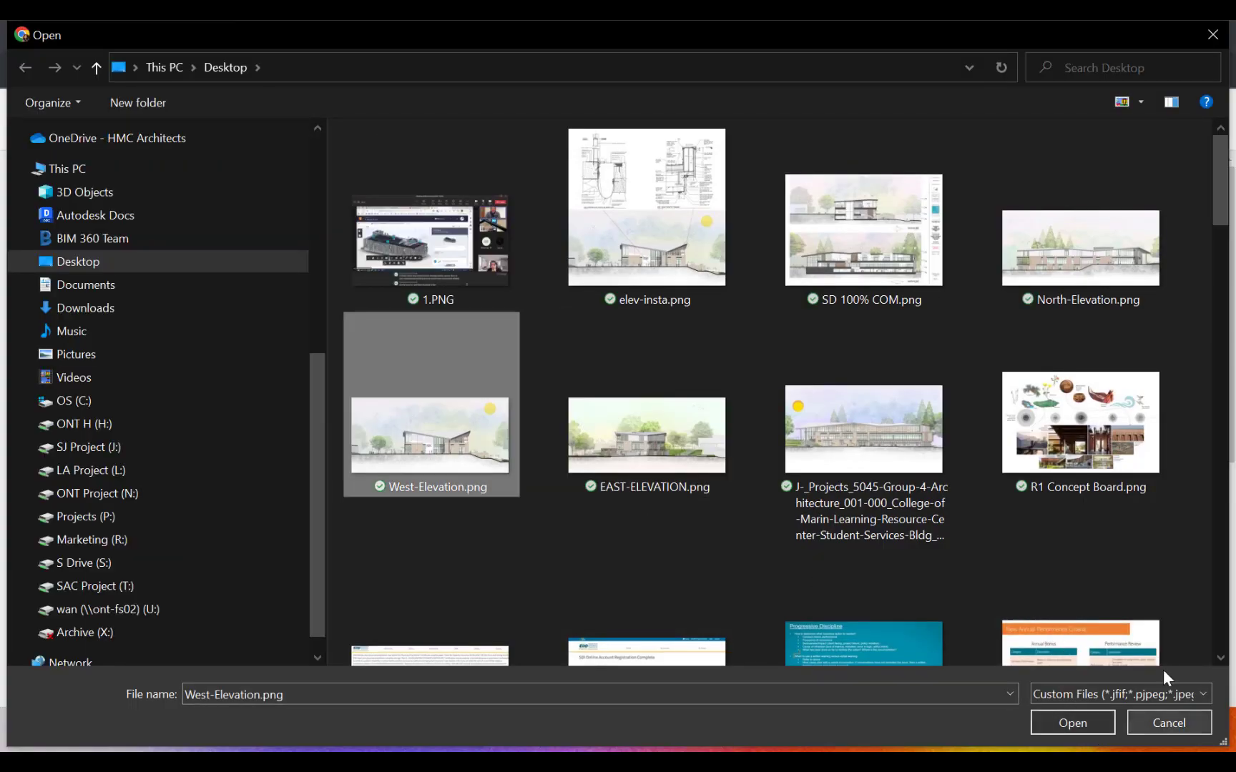
click(721, 462)
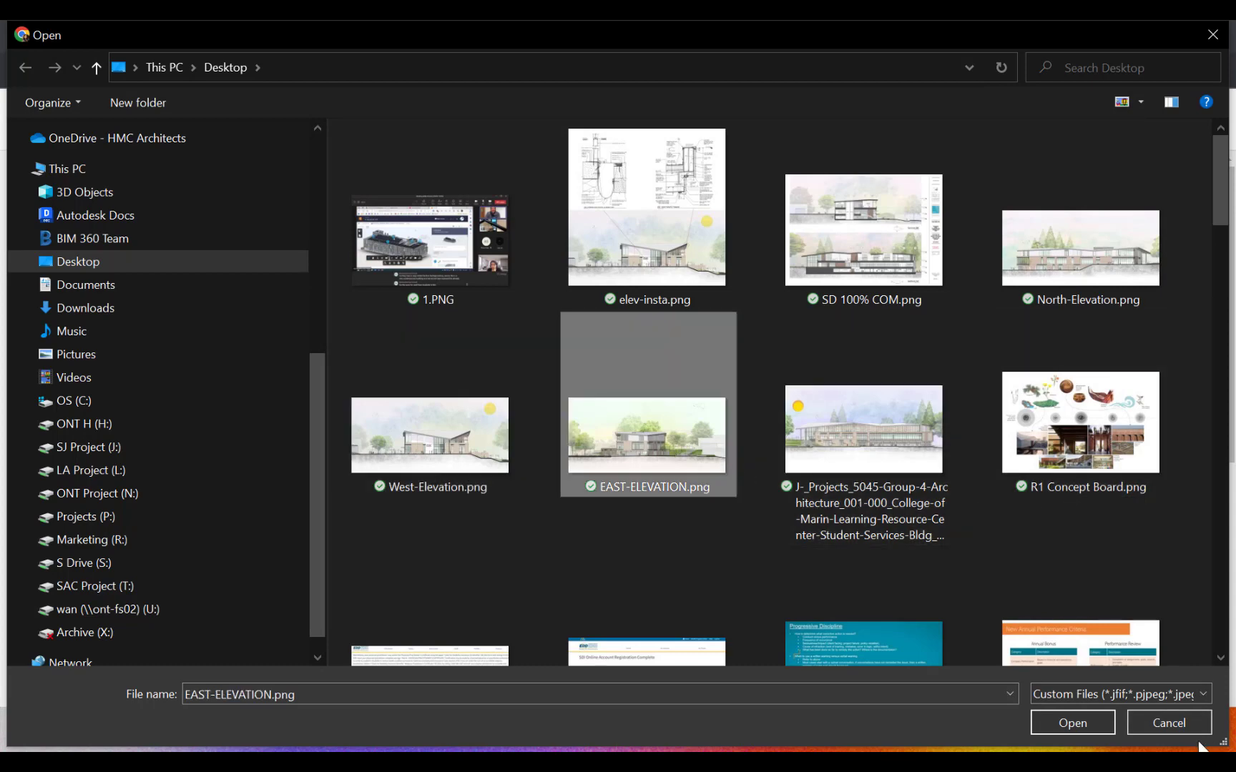
click(1070, 725)
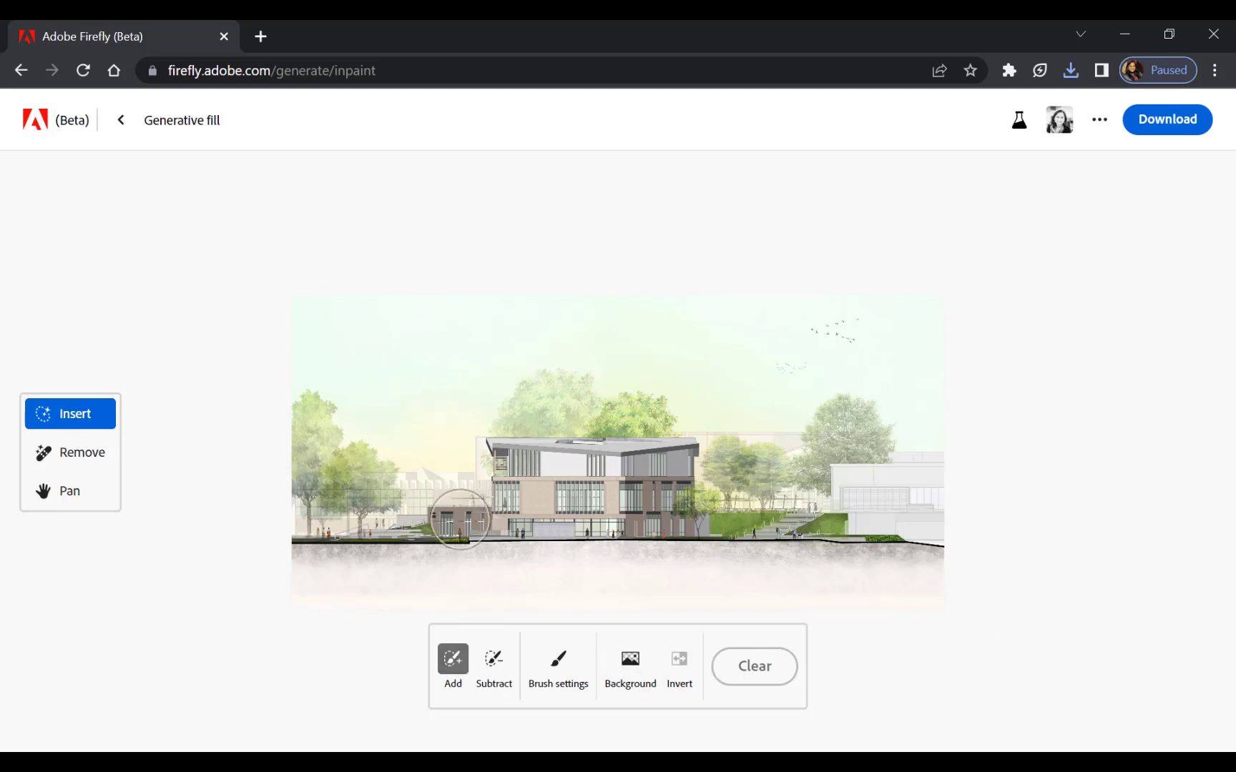
Brush out a round spot of sky above the building's left side and generate a "helicopter water color" in it.
click(425, 339)
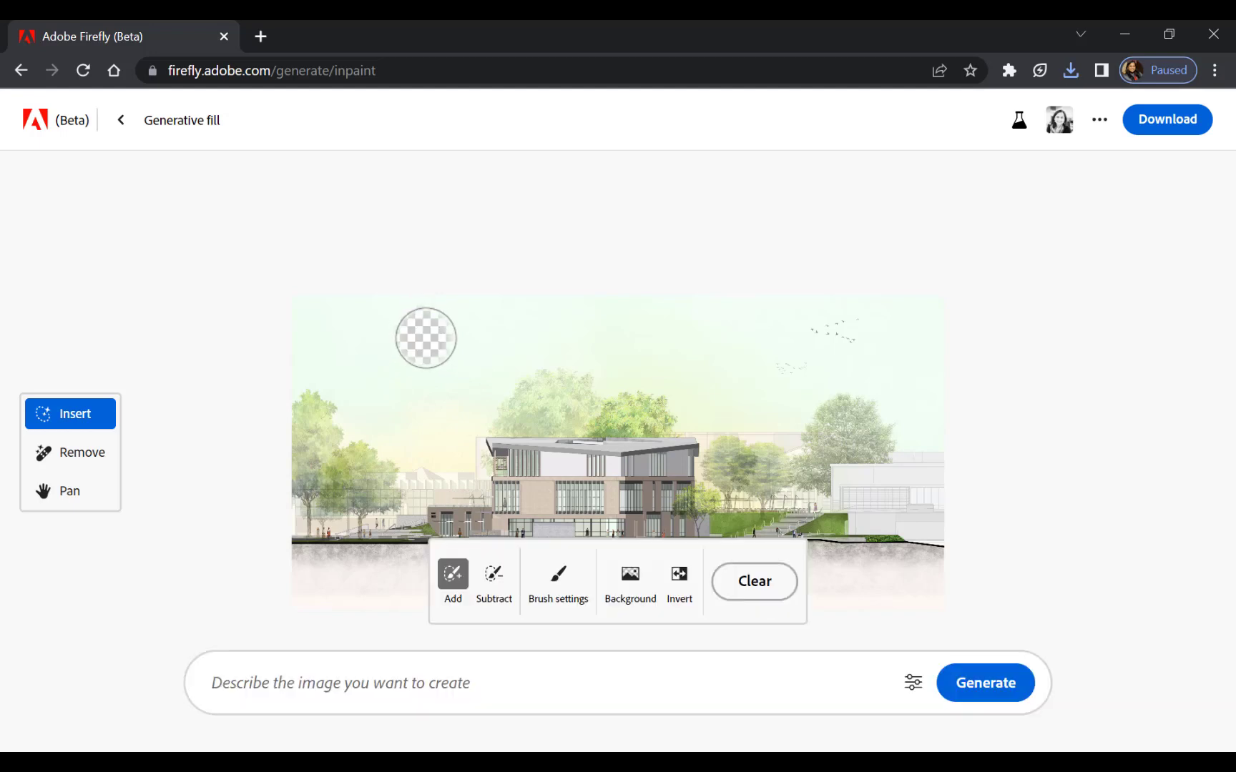
click(389, 681)
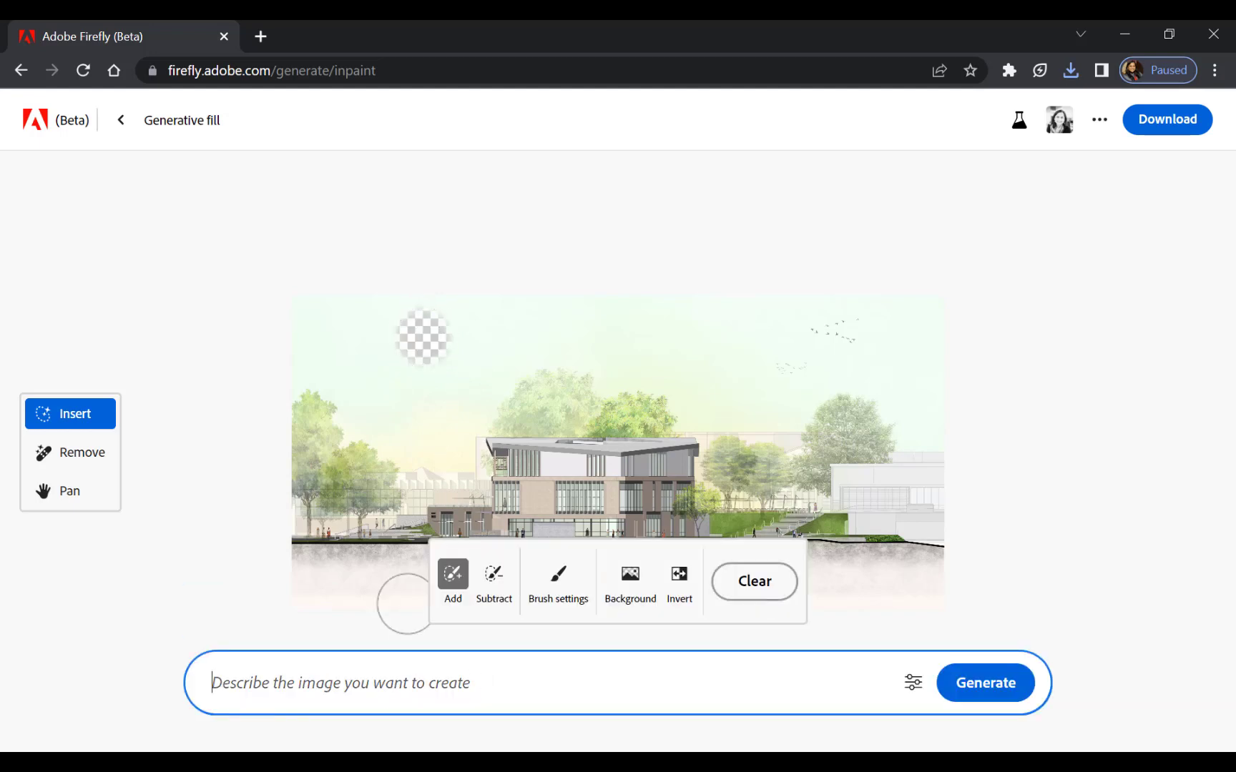
text(helicopter water color)
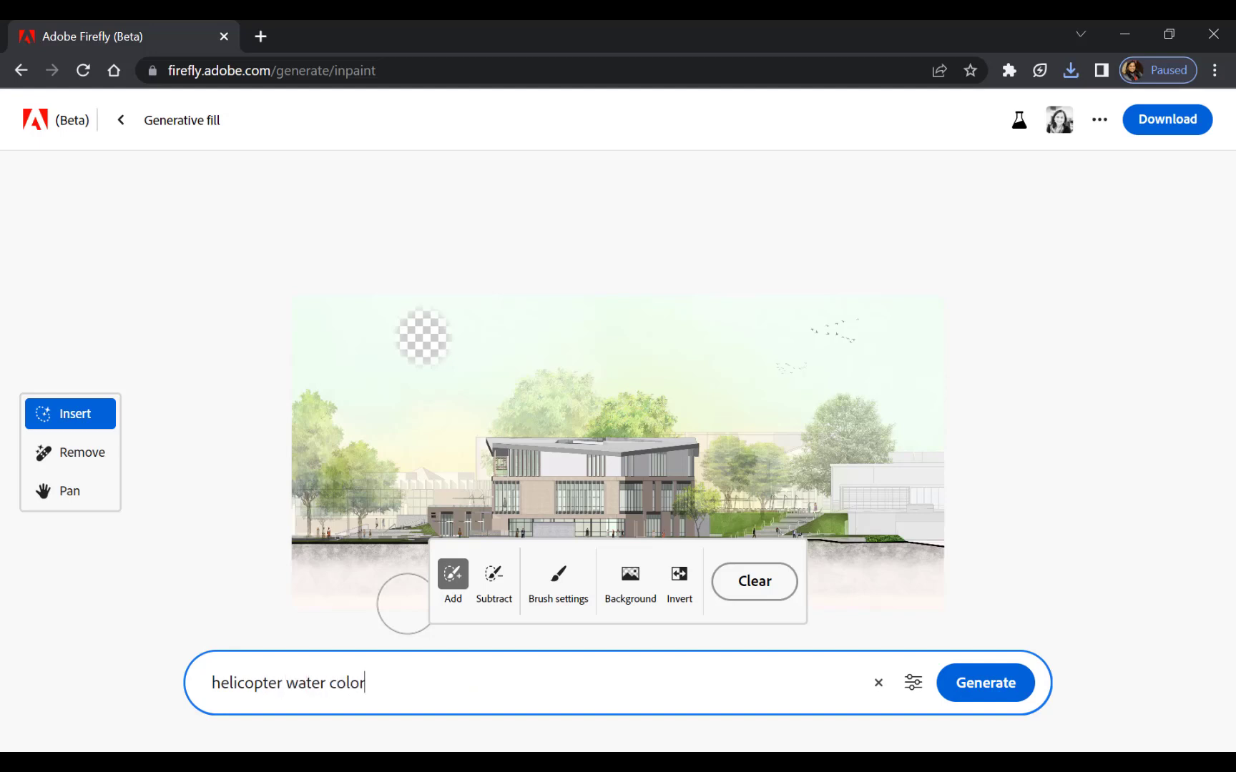
key(Return)
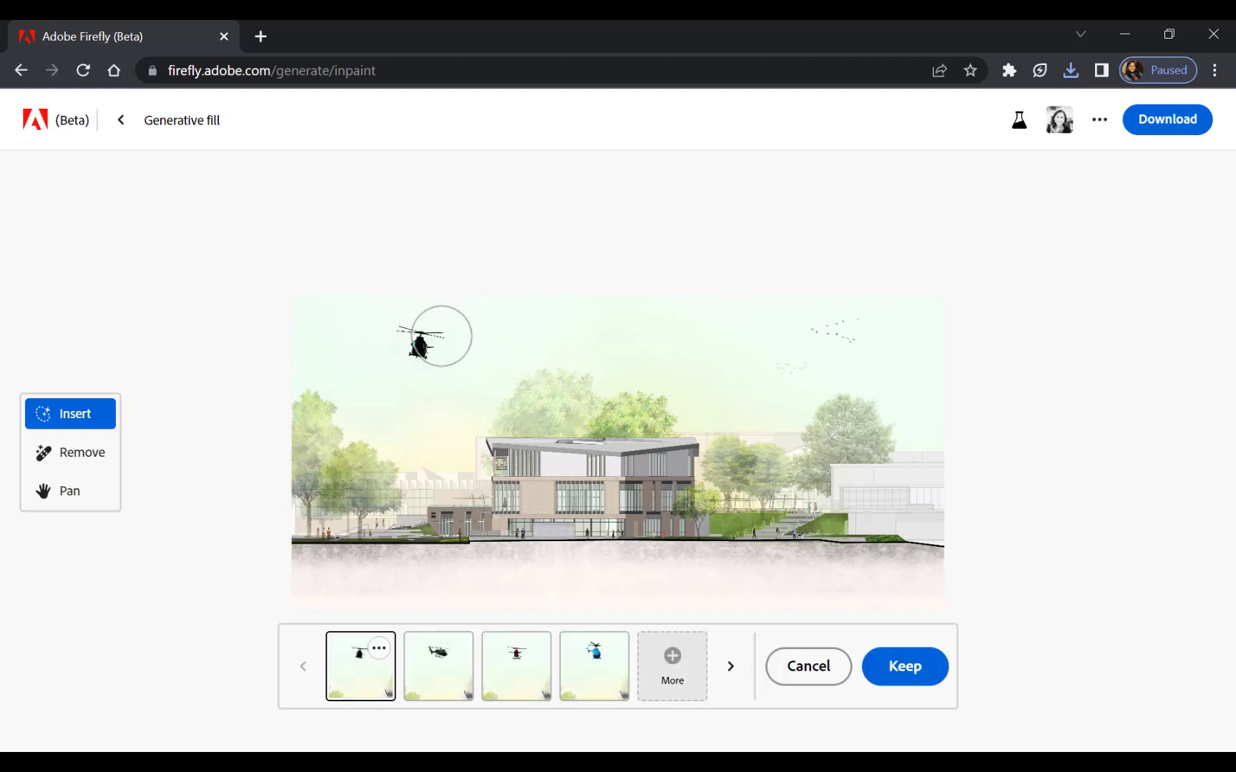
Compare the second, third and fourth generated helicopter variations in the elevation's sky.
click(448, 673)
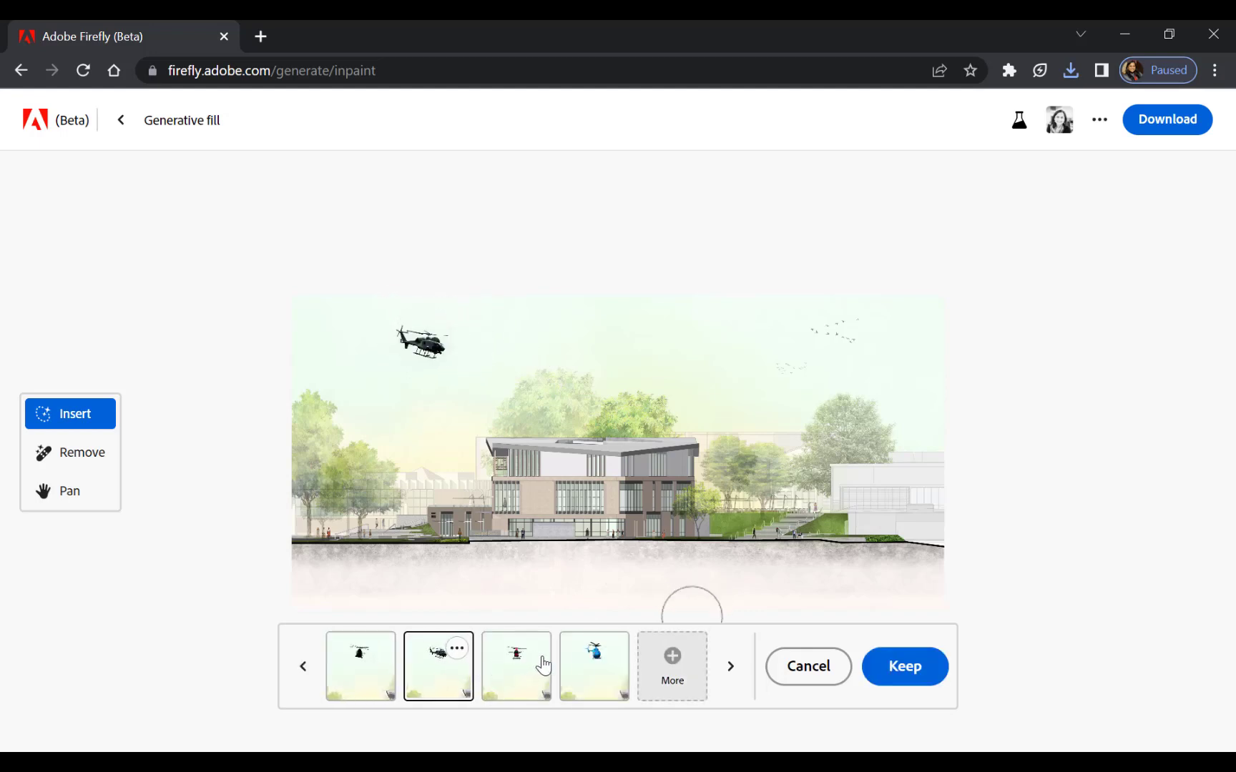
click(590, 672)
click(527, 676)
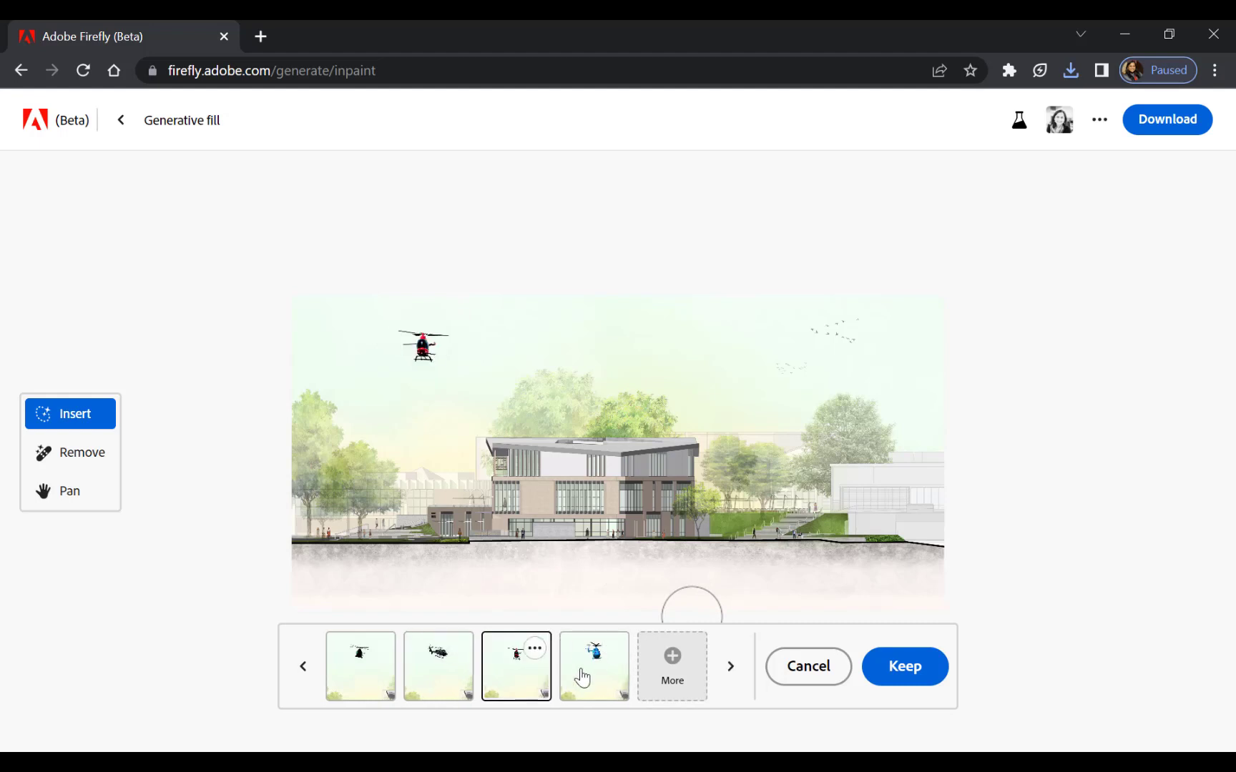
click(572, 677)
click(520, 683)
click(597, 675)
Generate more helicopter variations and keep the fourth one of the new set.
click(672, 686)
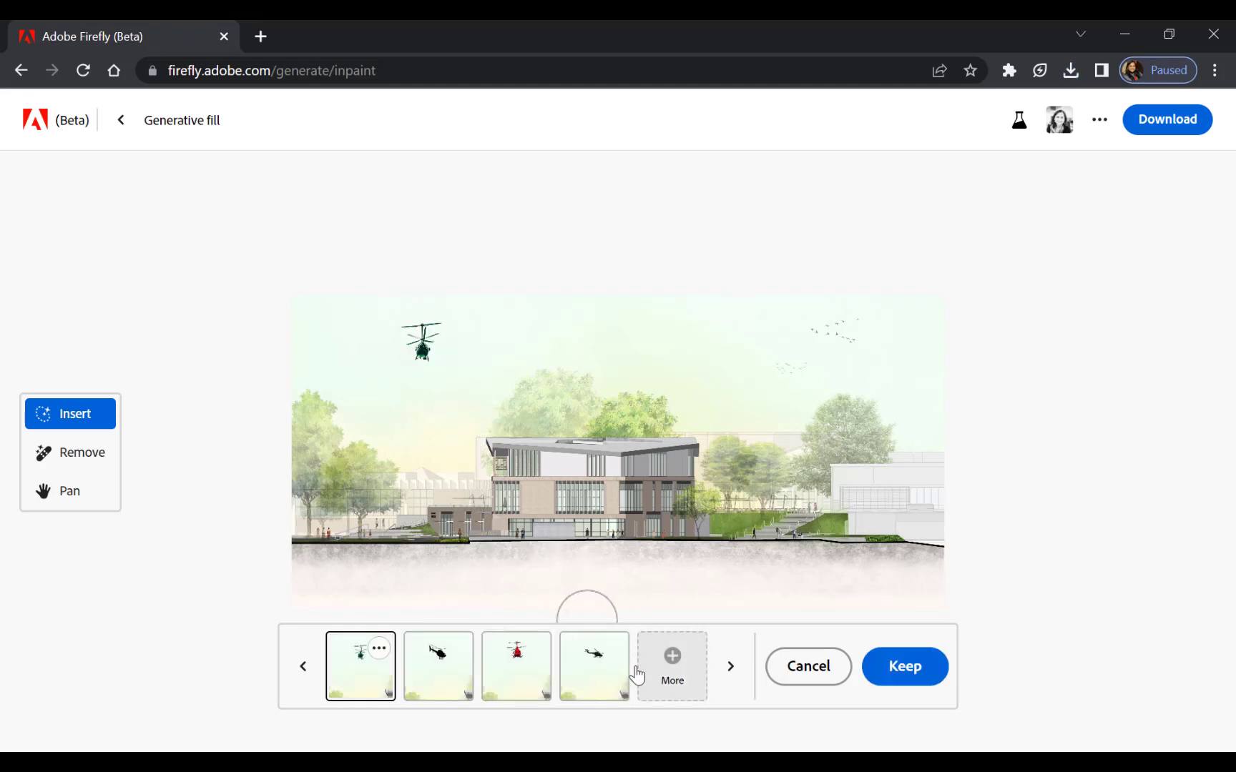
click(597, 669)
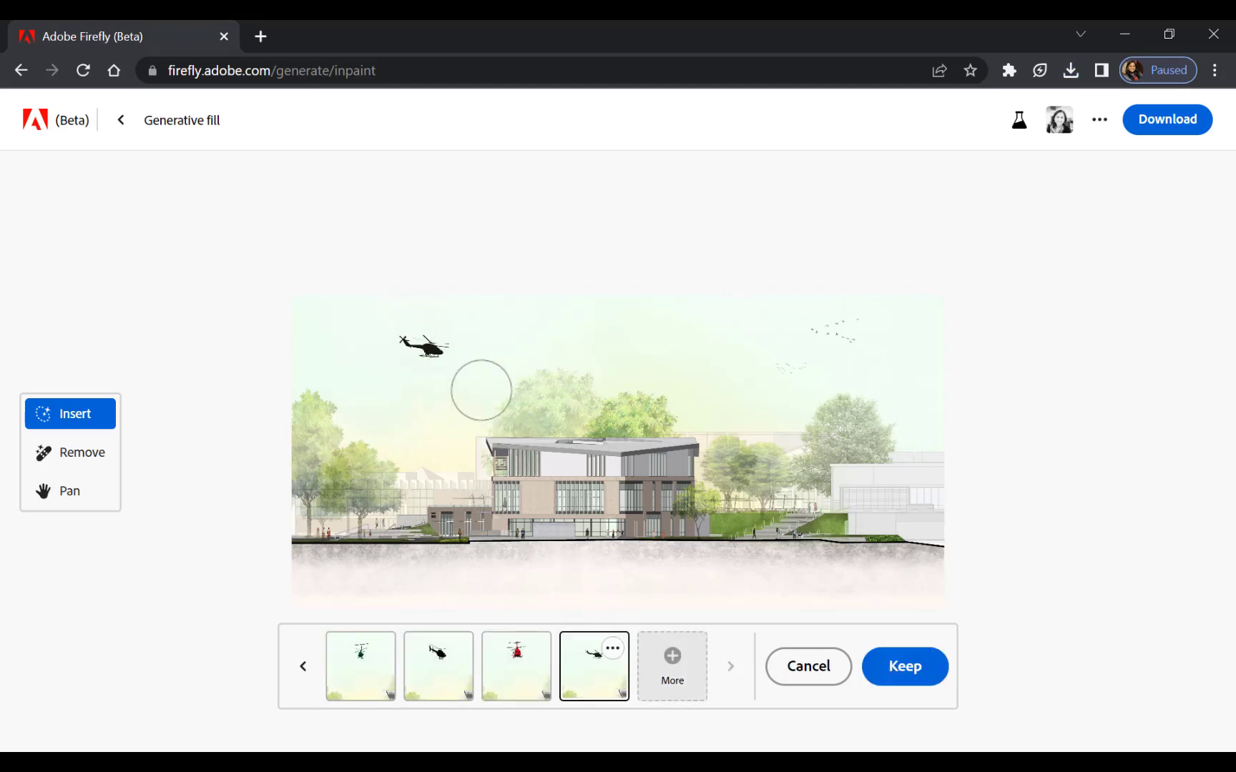
click(890, 658)
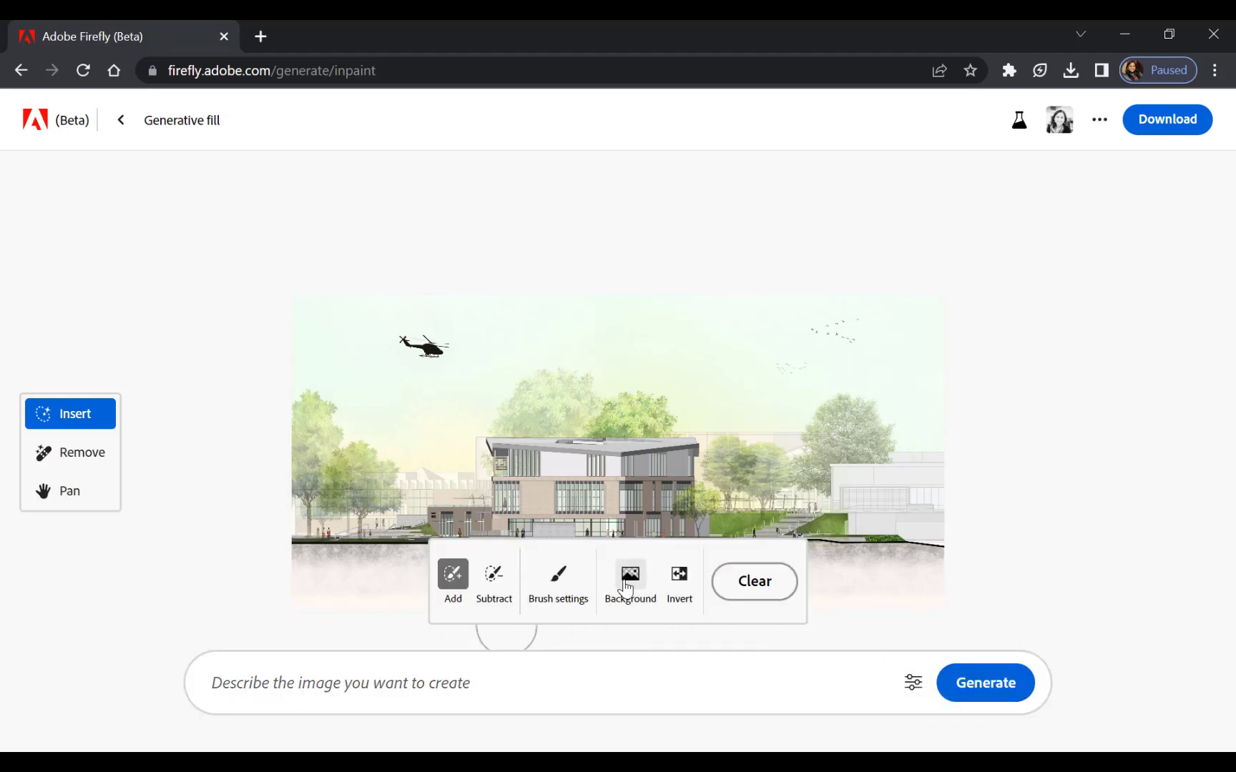
Remove the elevation's background around the building and helicopter and generate a "water color sky and ground" in its place.
click(628, 581)
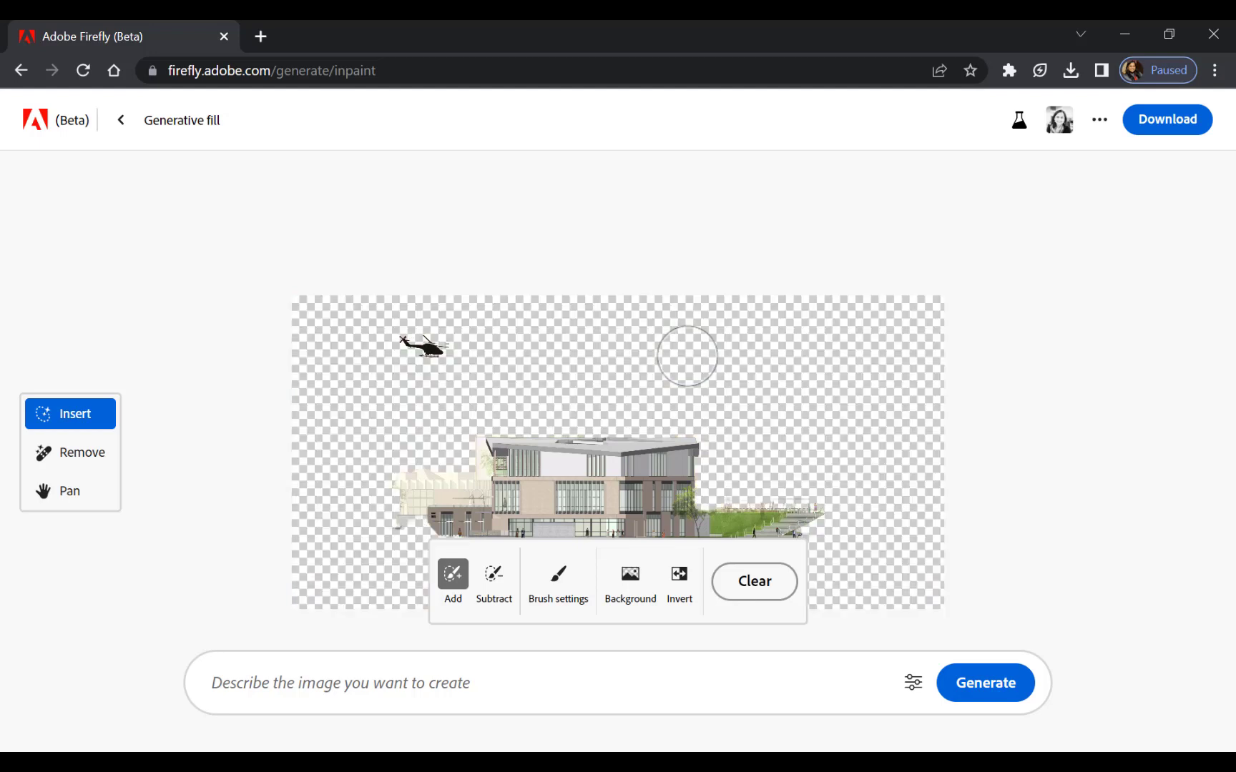
click(405, 675)
text(wa)
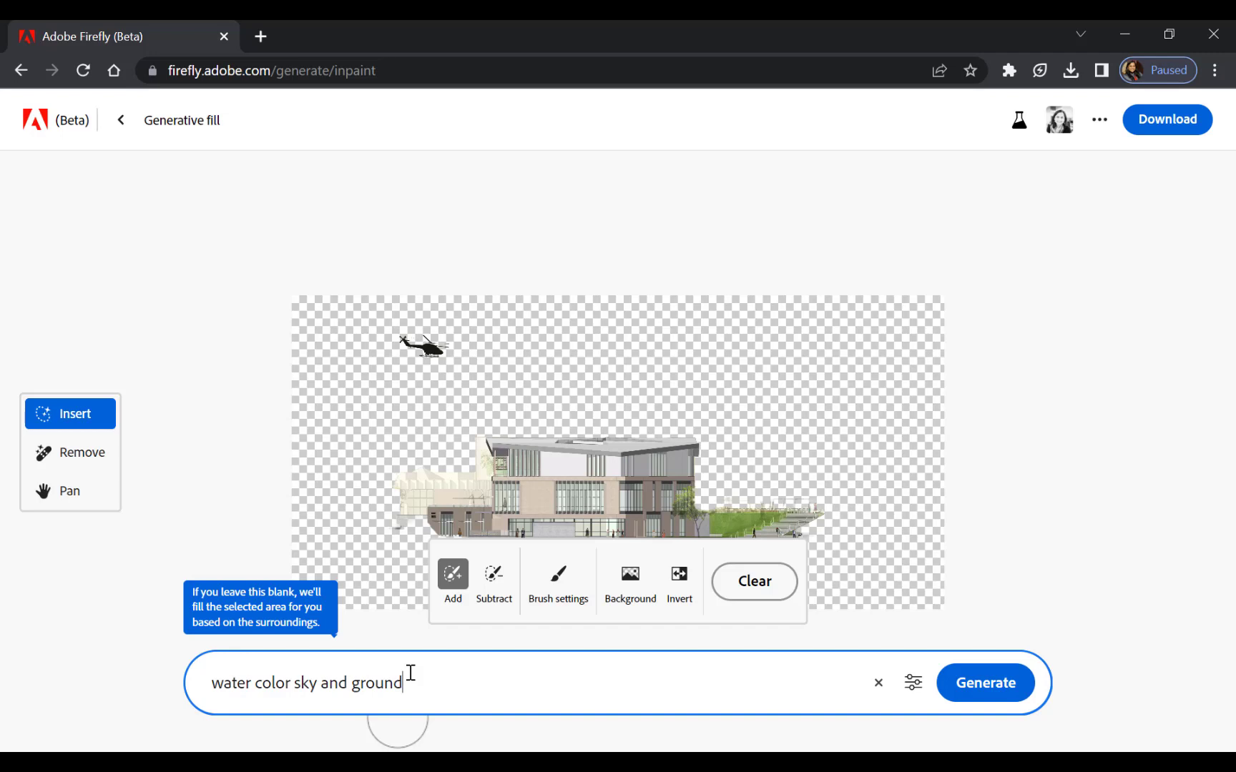
text(ter color sky and ground)
key(Return)
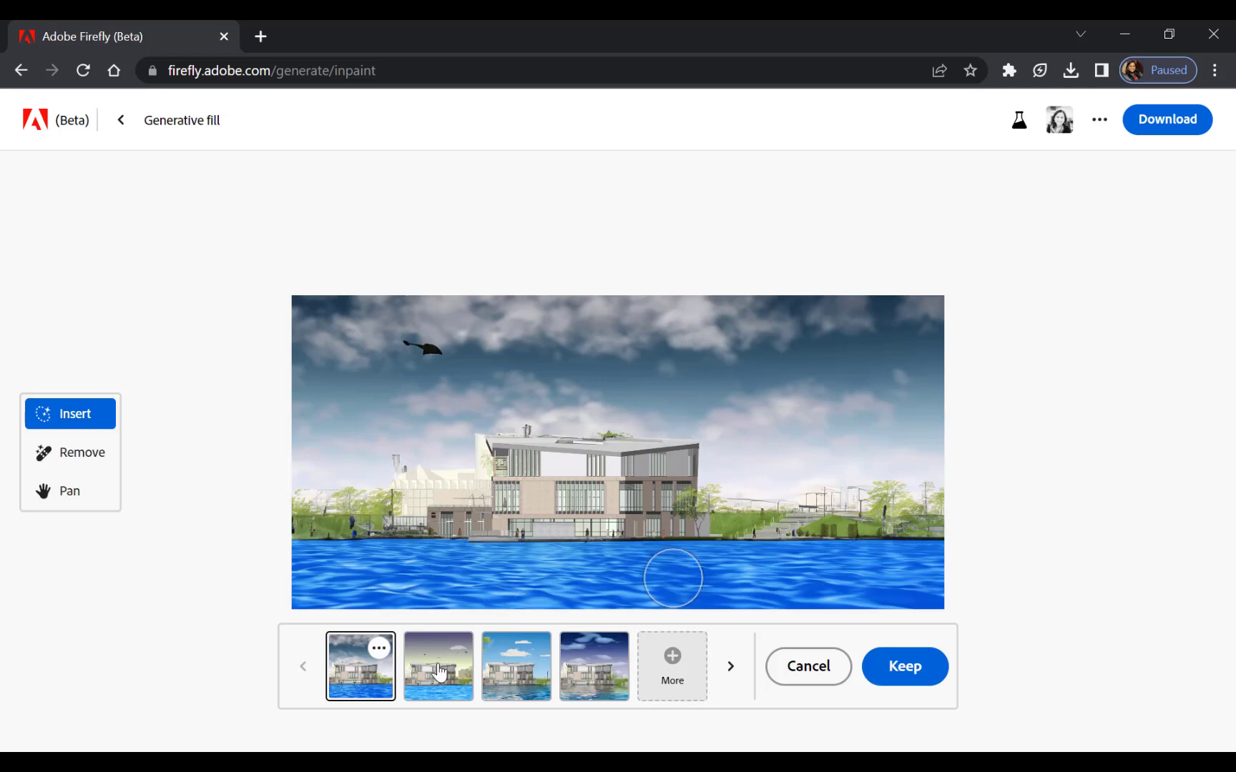
Compare the generated background variations and keep the third one, with blue sky and overhanging trees.
click(438, 672)
click(524, 676)
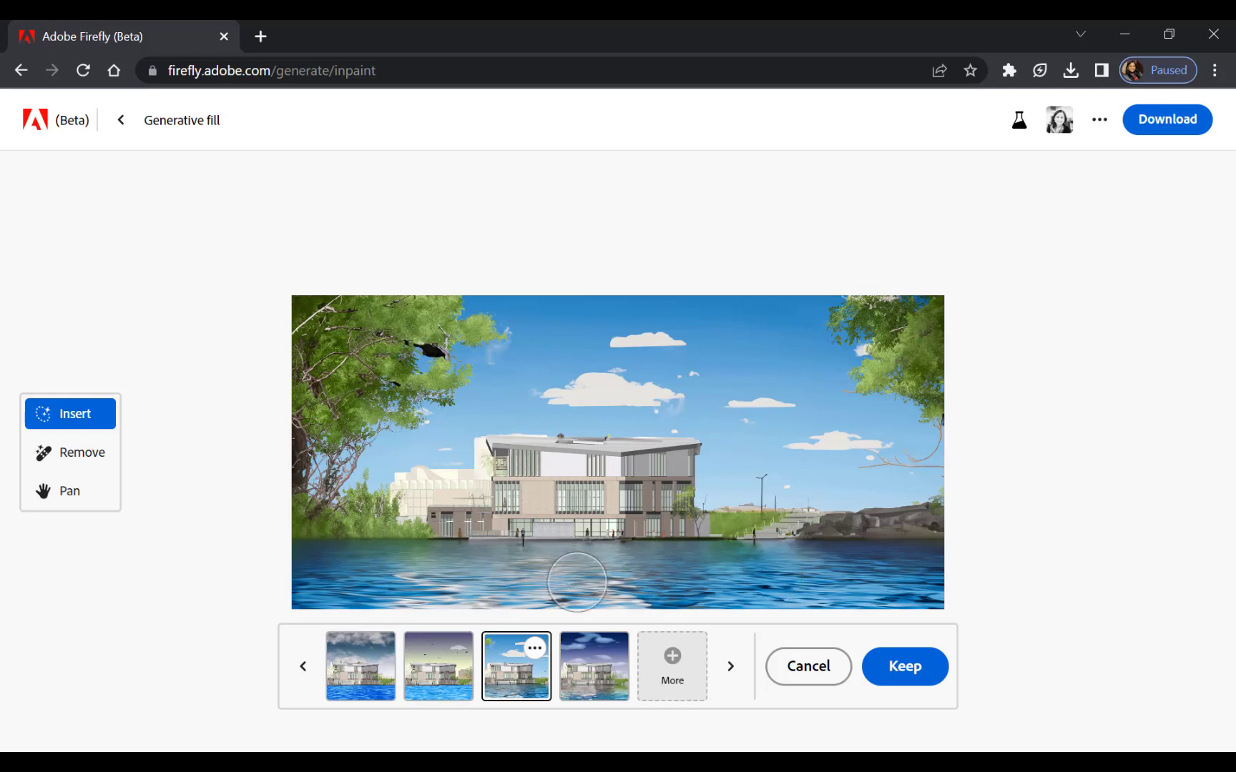
click(599, 677)
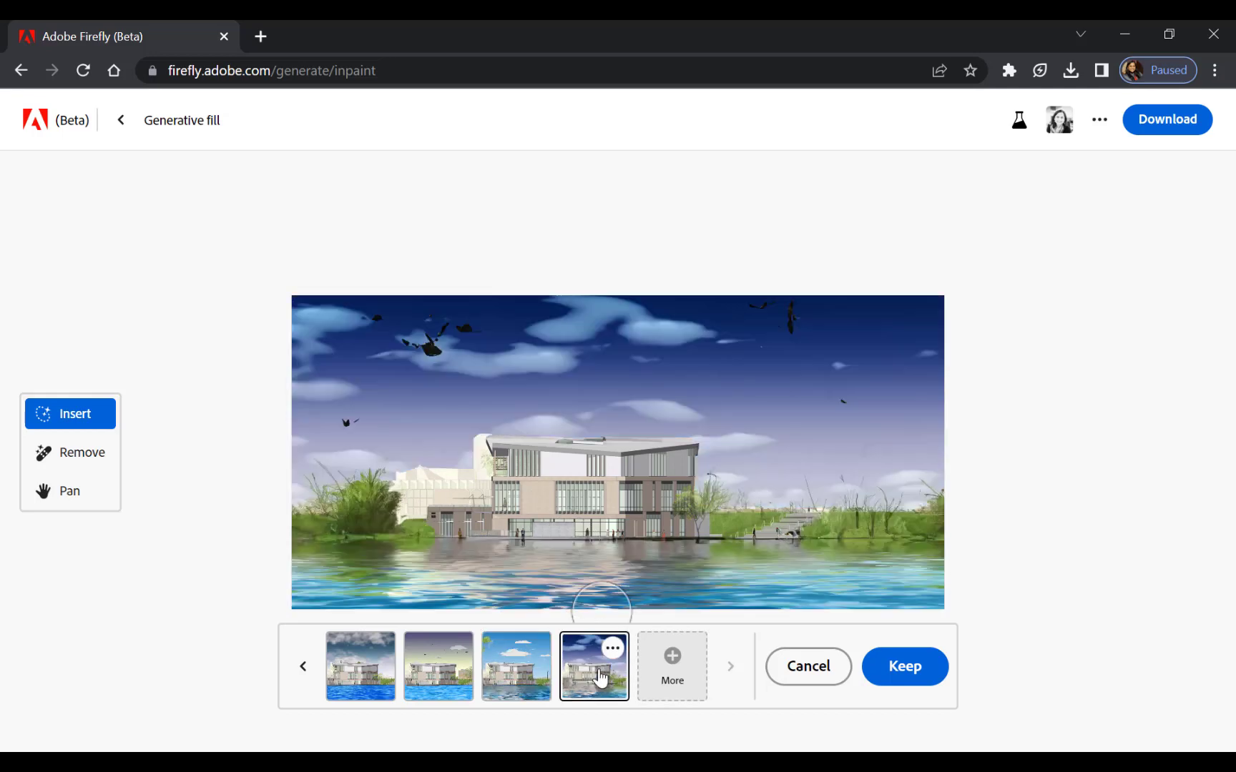
click(524, 685)
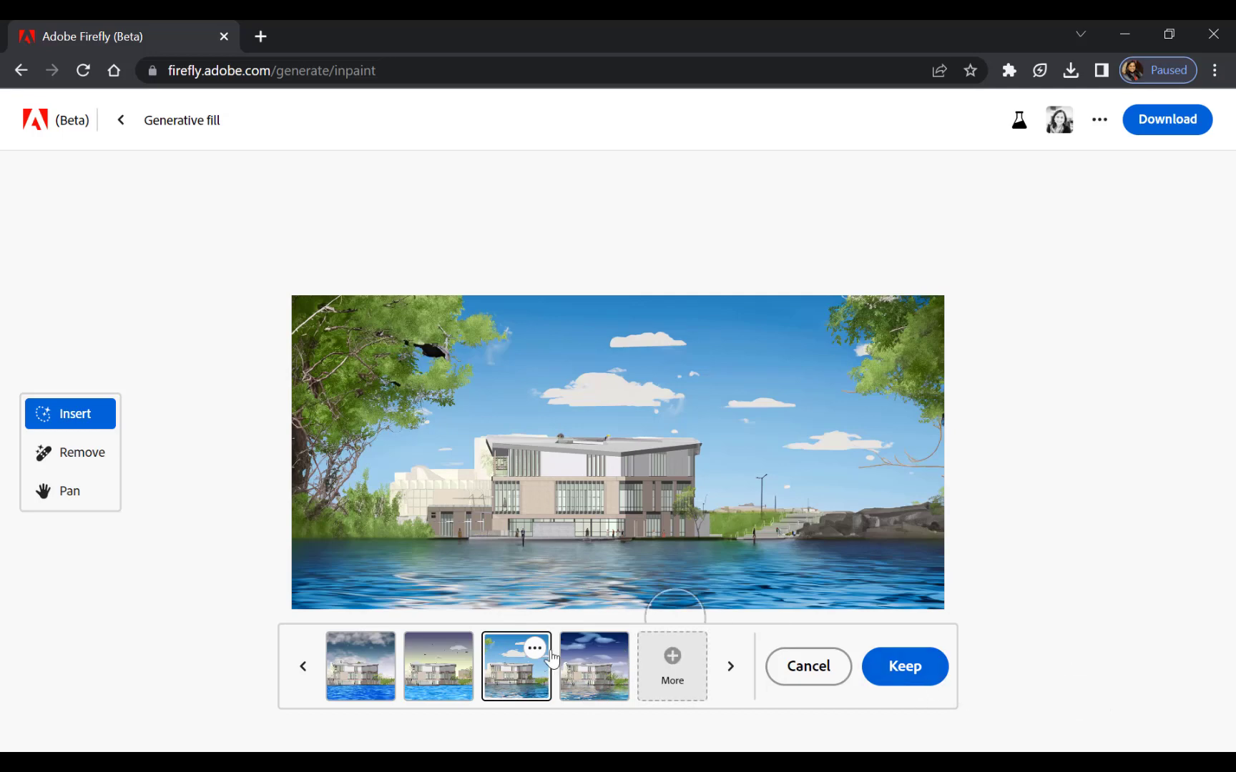
click(905, 666)
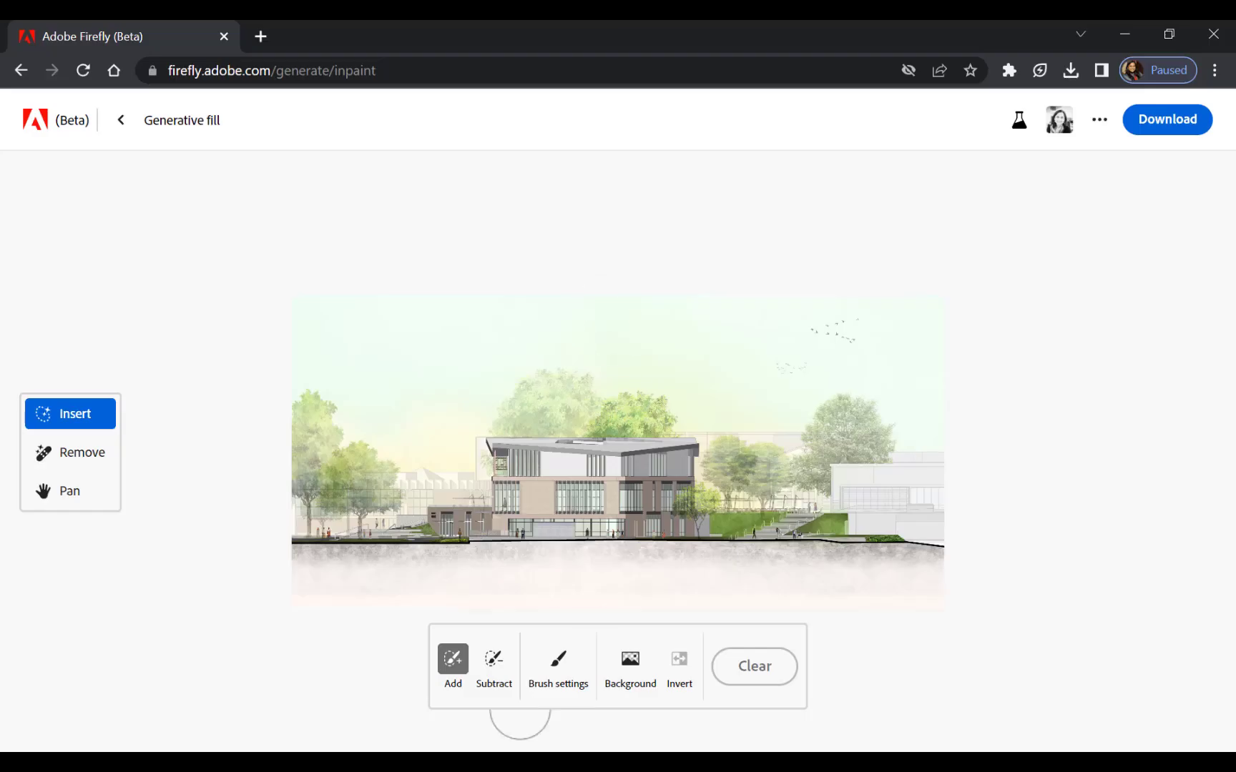
Remove the background of the original elevation without the helicopter and fill it using the prompt "water color sky and ground".
click(628, 678)
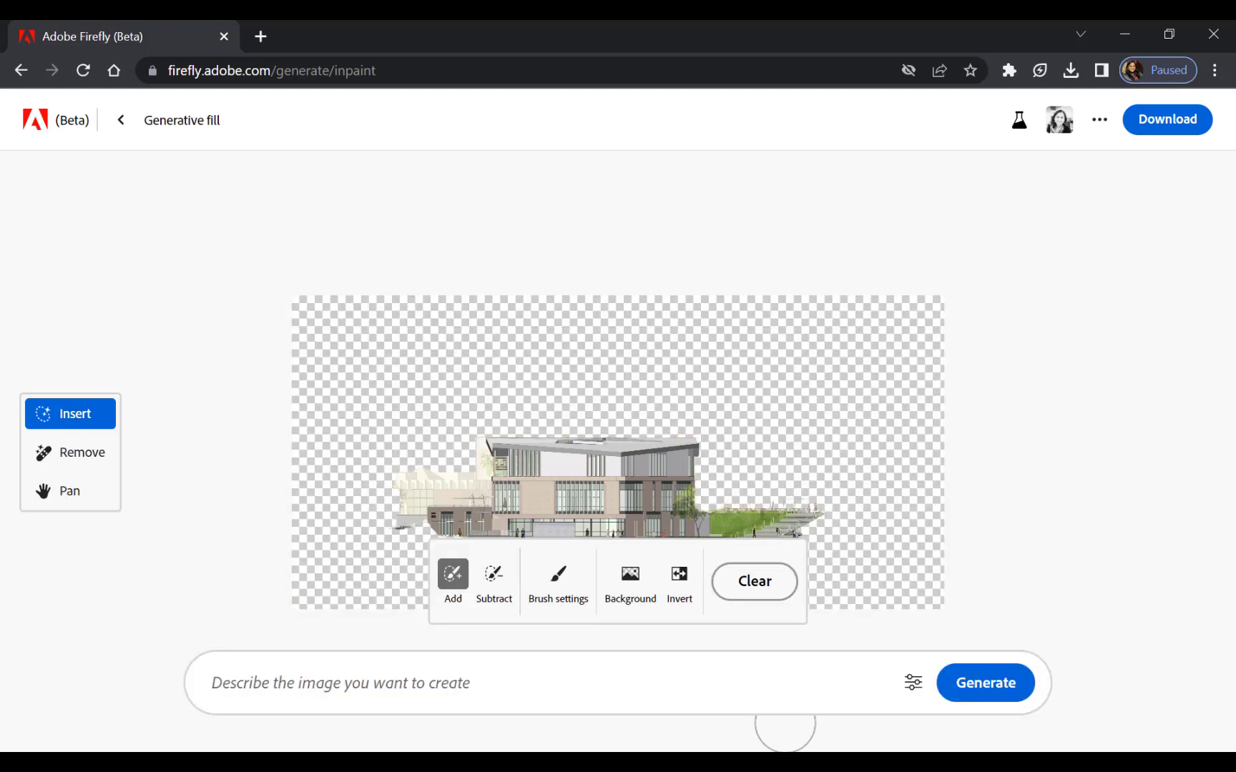
click(245, 687)
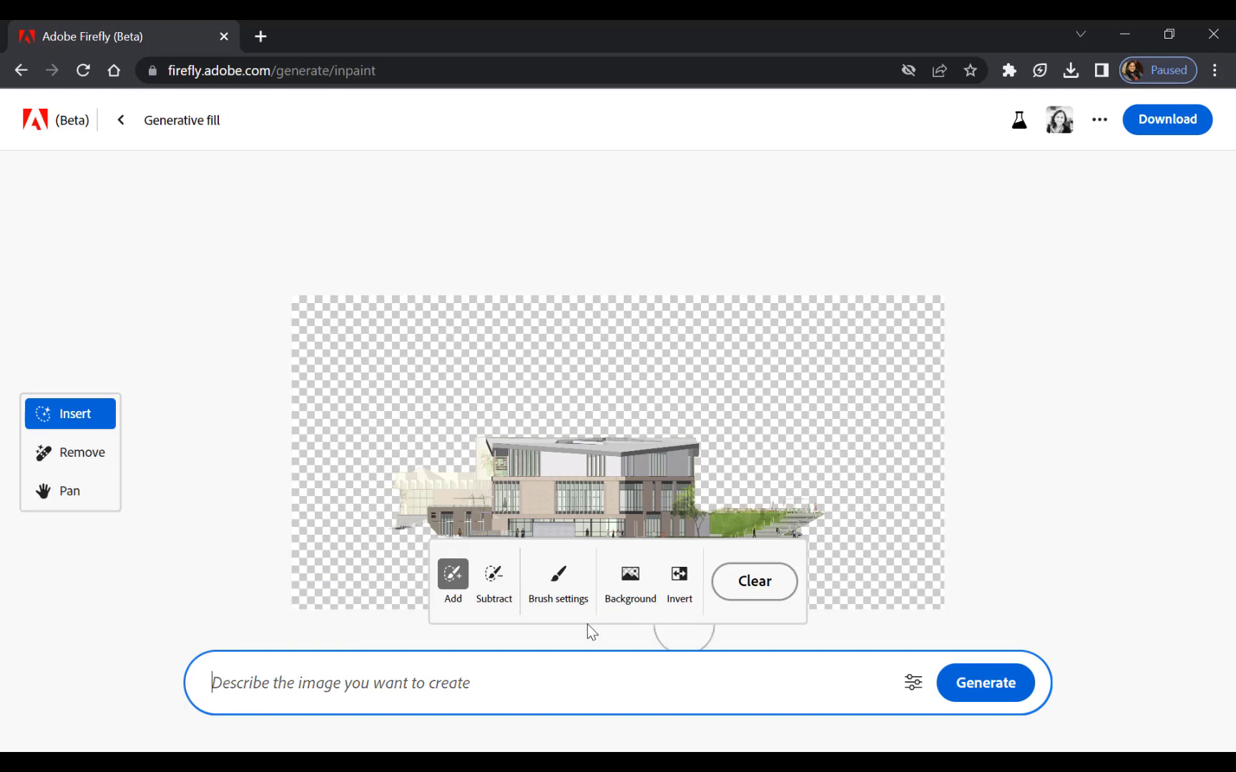
text(water color sky a)
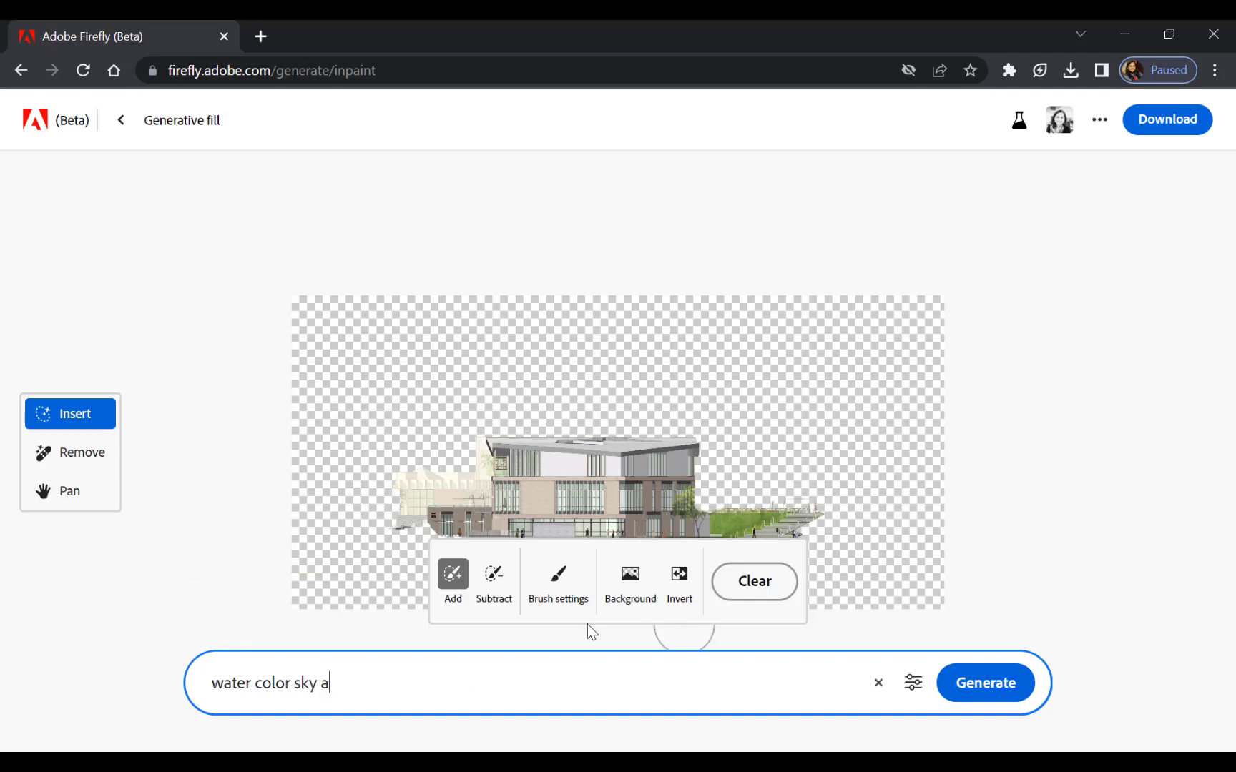
text(nd ground)
key(Return)
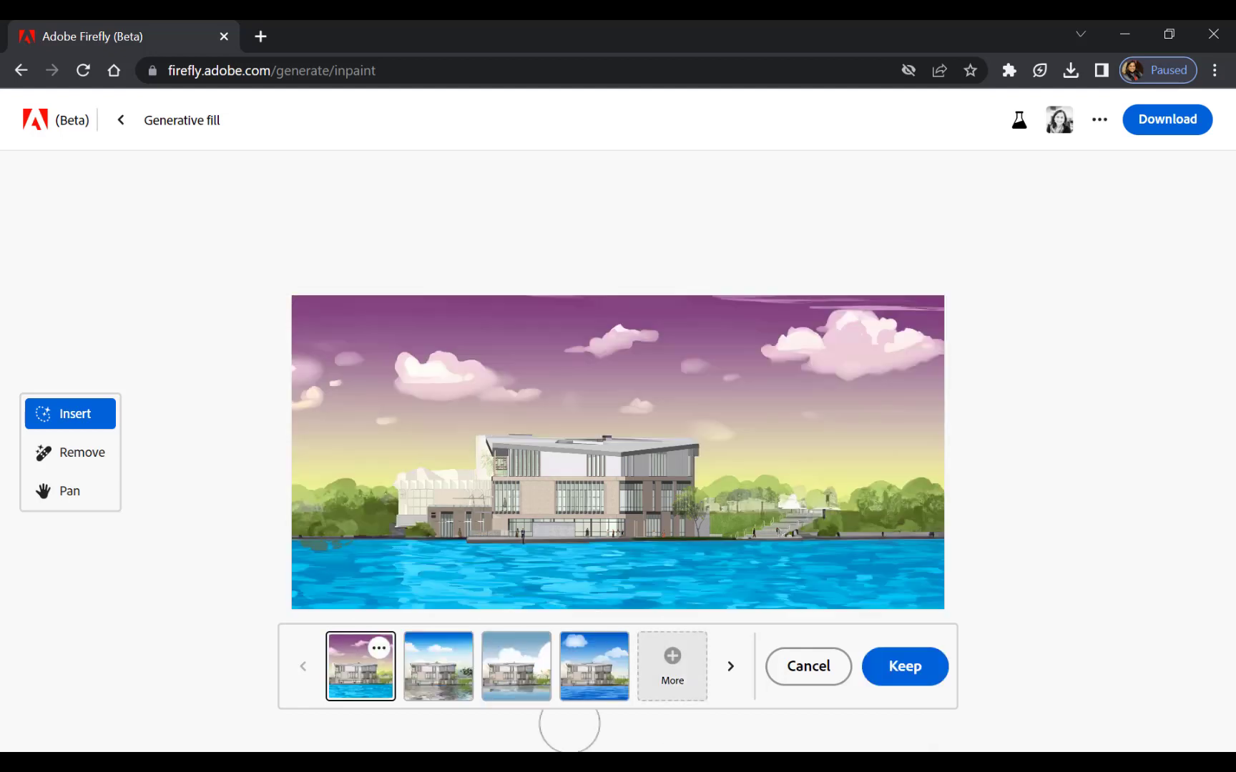
Compare the four new background variations and keep the second one, with white clouds and rippled grey-green water.
click(448, 685)
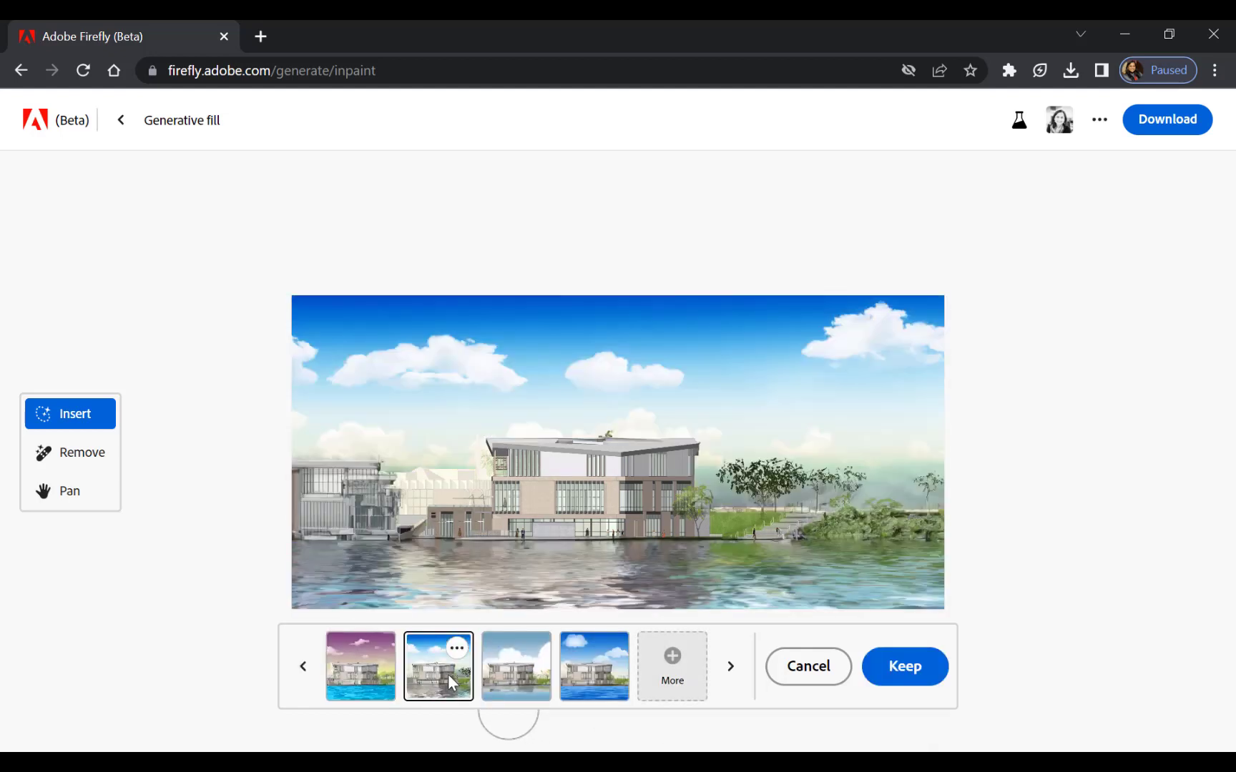
click(511, 693)
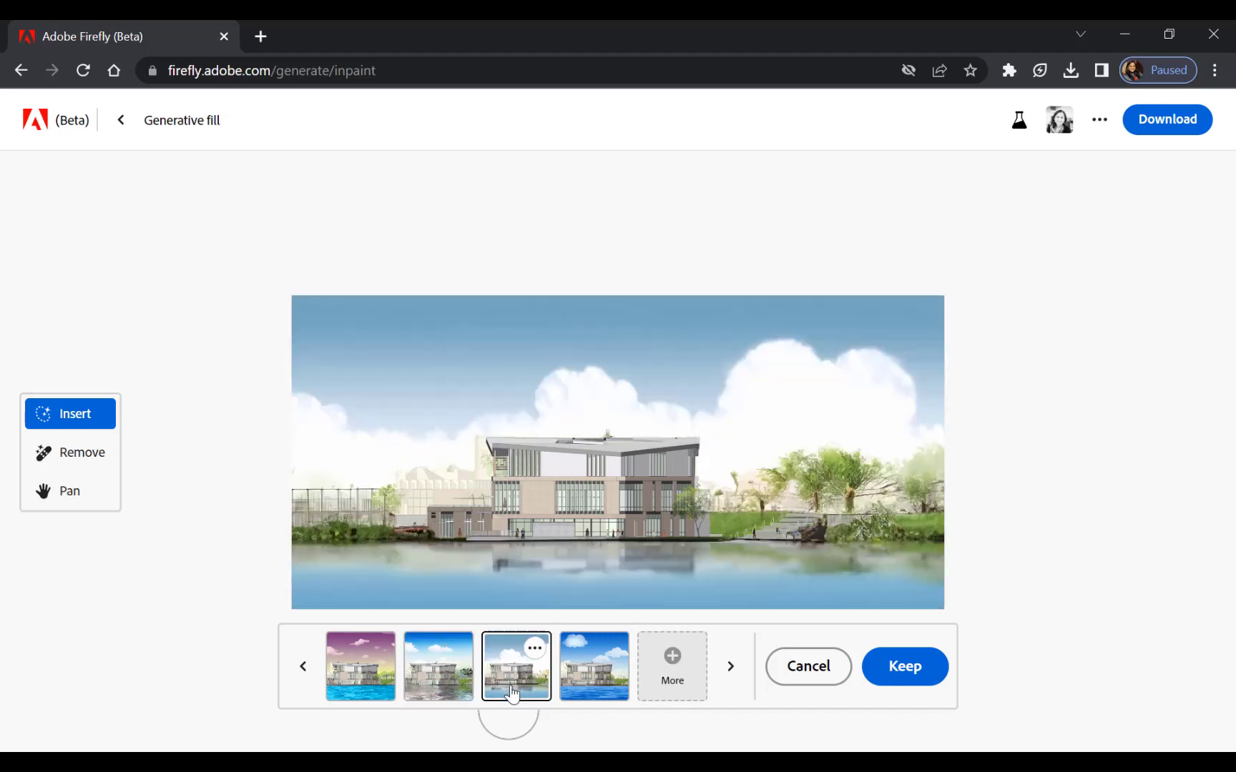
click(588, 682)
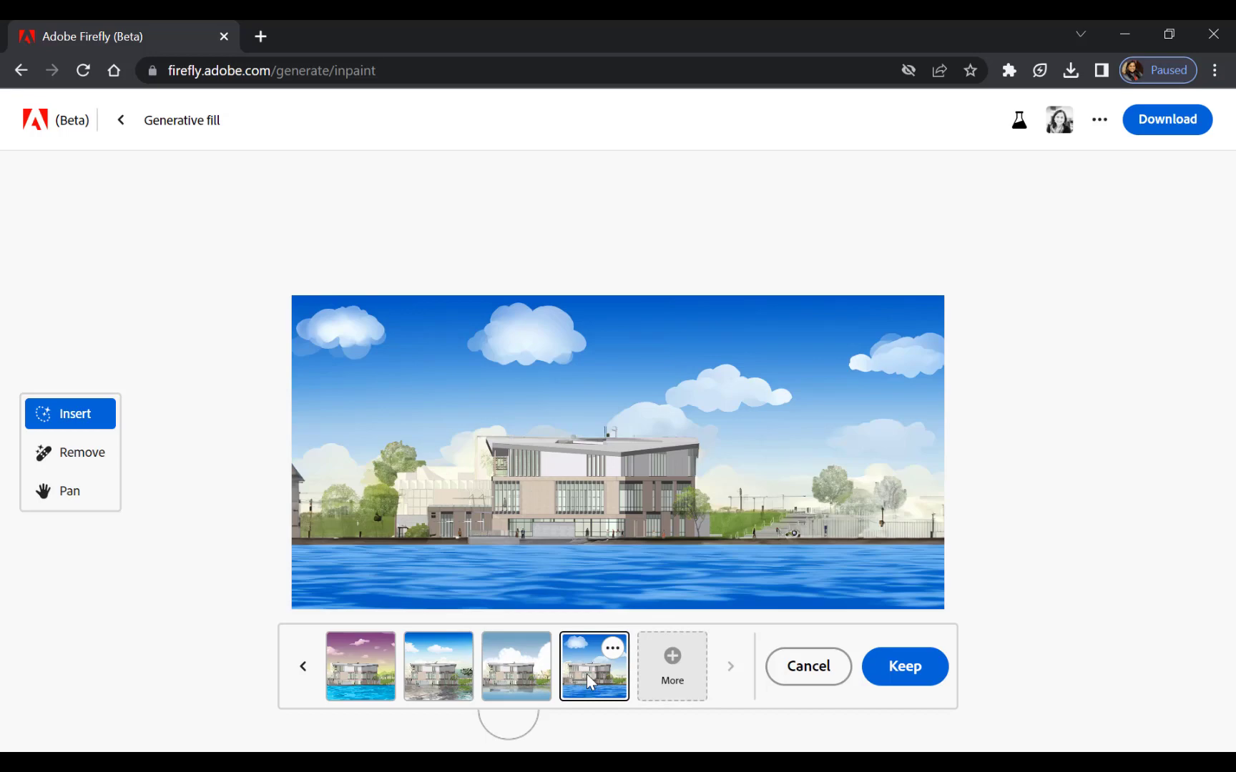
click(429, 679)
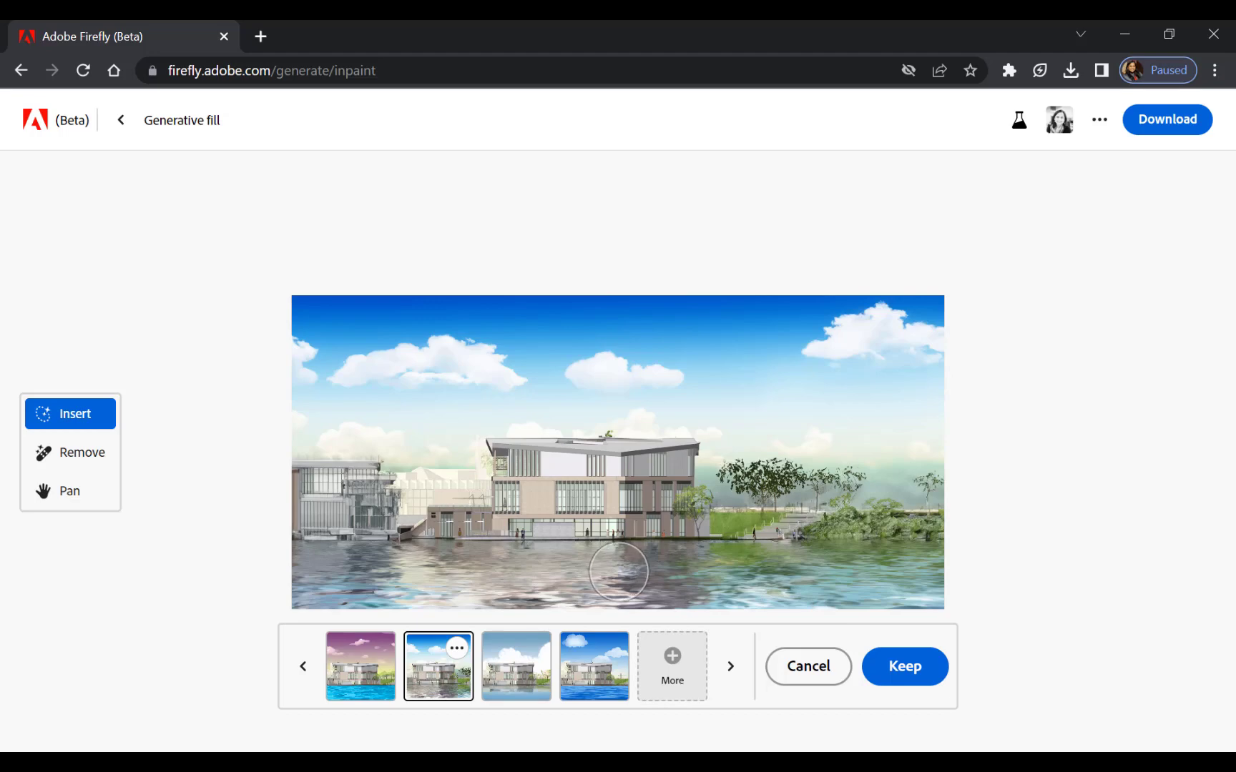
click(905, 672)
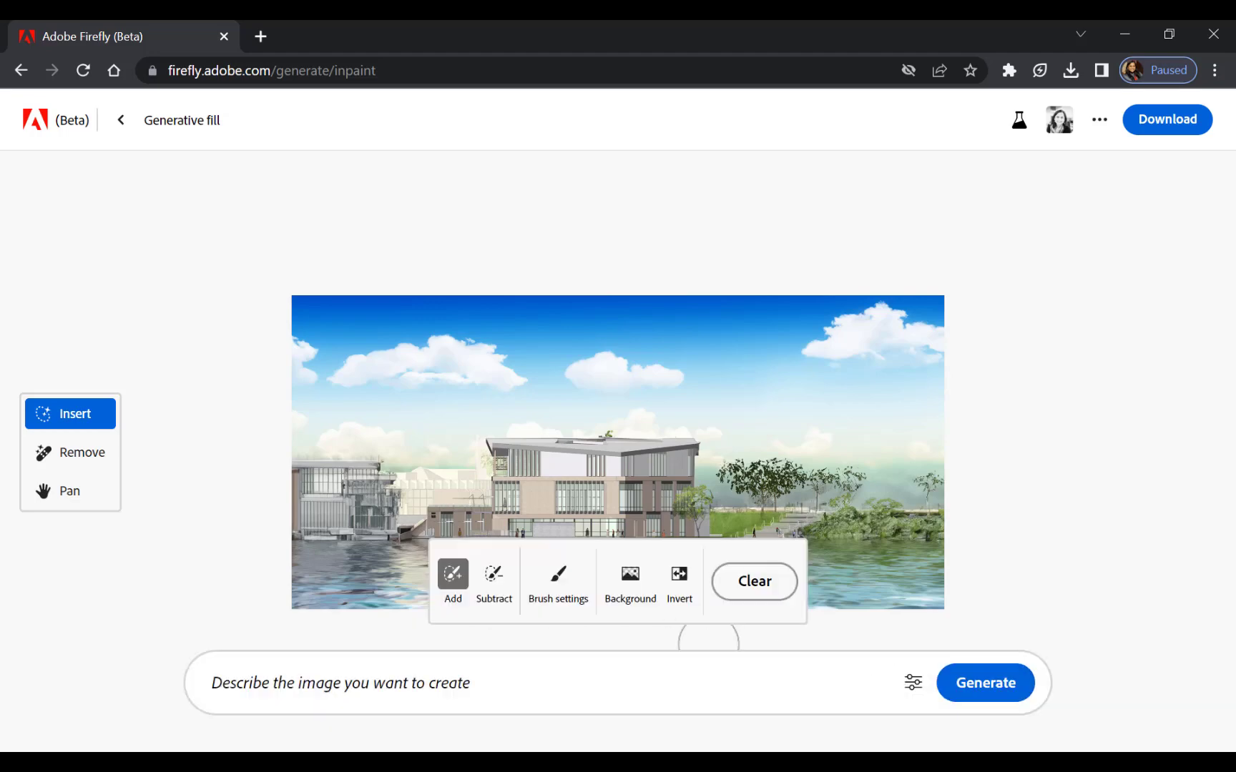
Try to generate a "reflection in water" on the elevation, and clear the leftover selection.
click(282, 687)
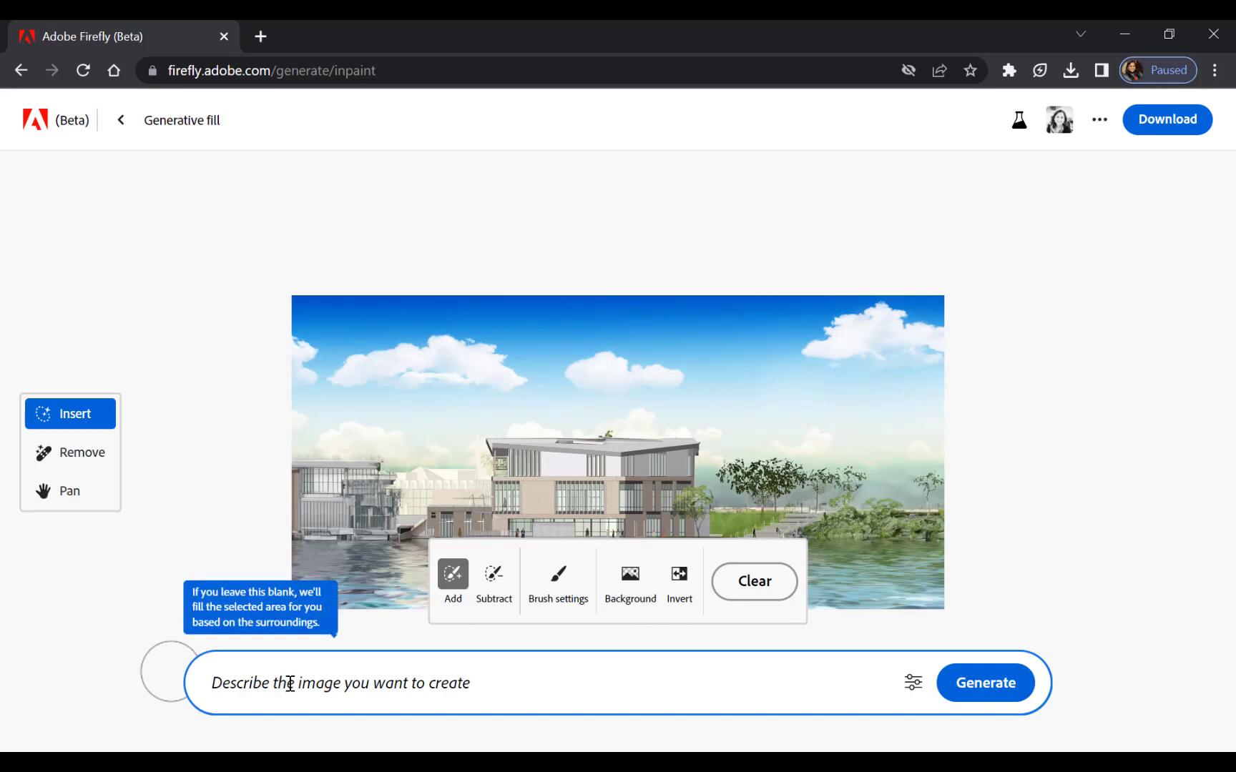
text(reflection in water)
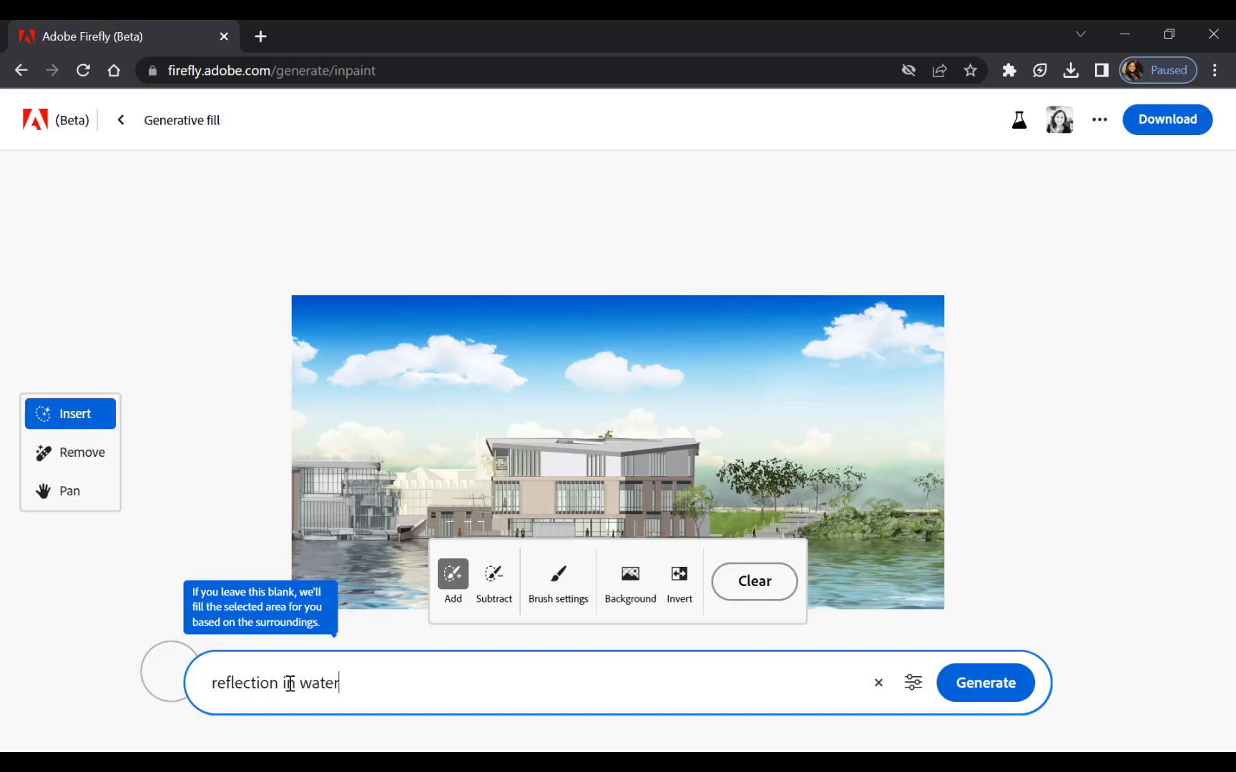
key(Tab)
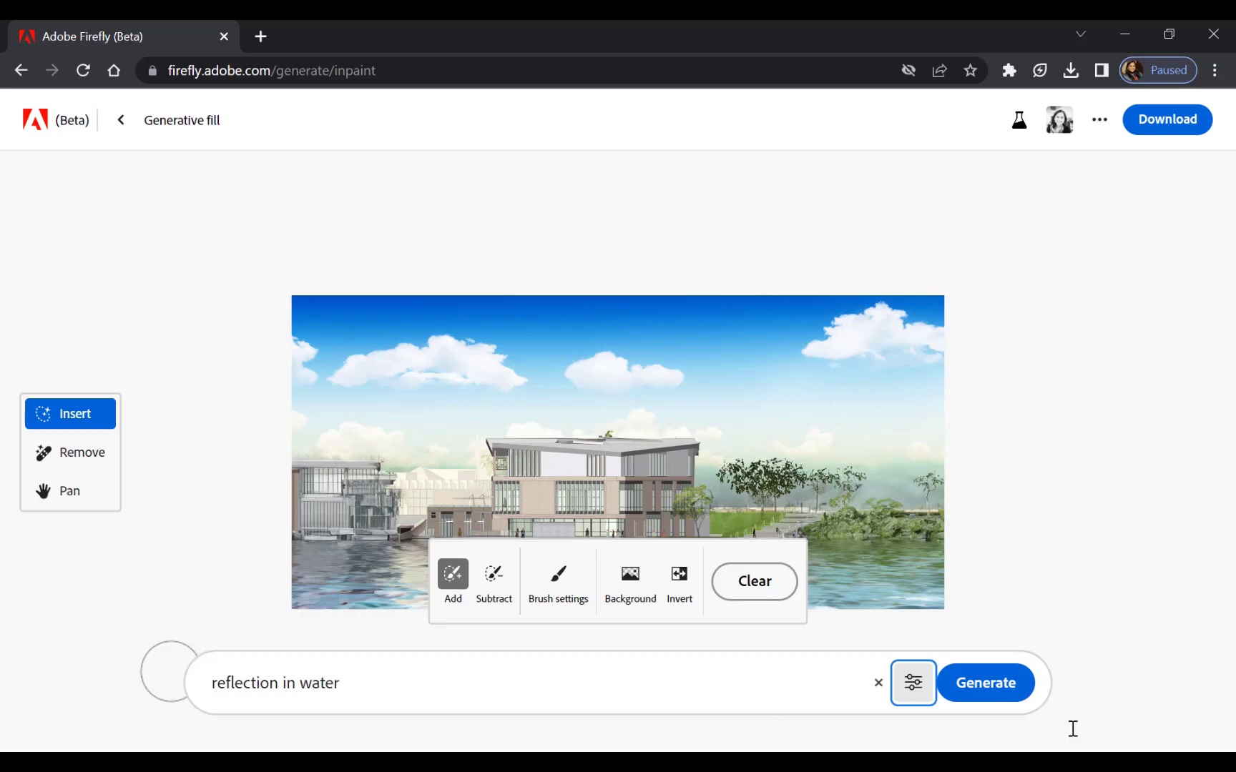
click(915, 685)
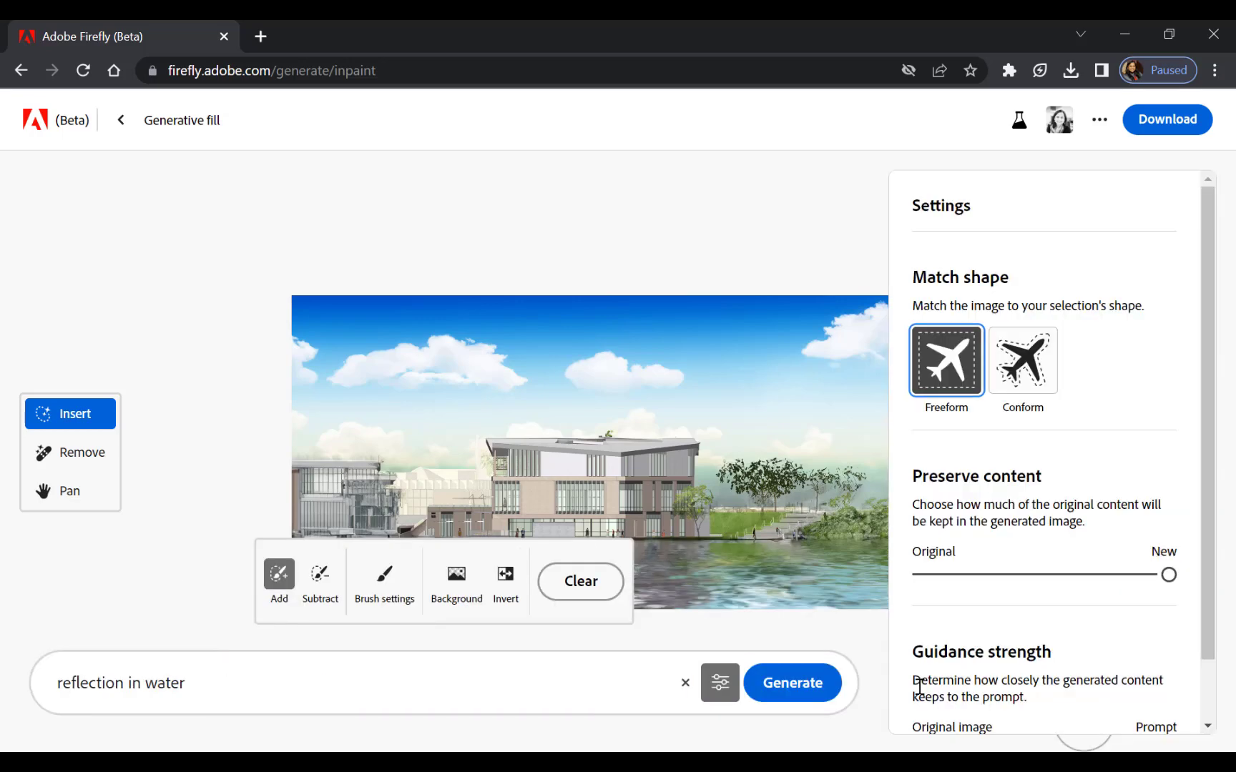
click(812, 692)
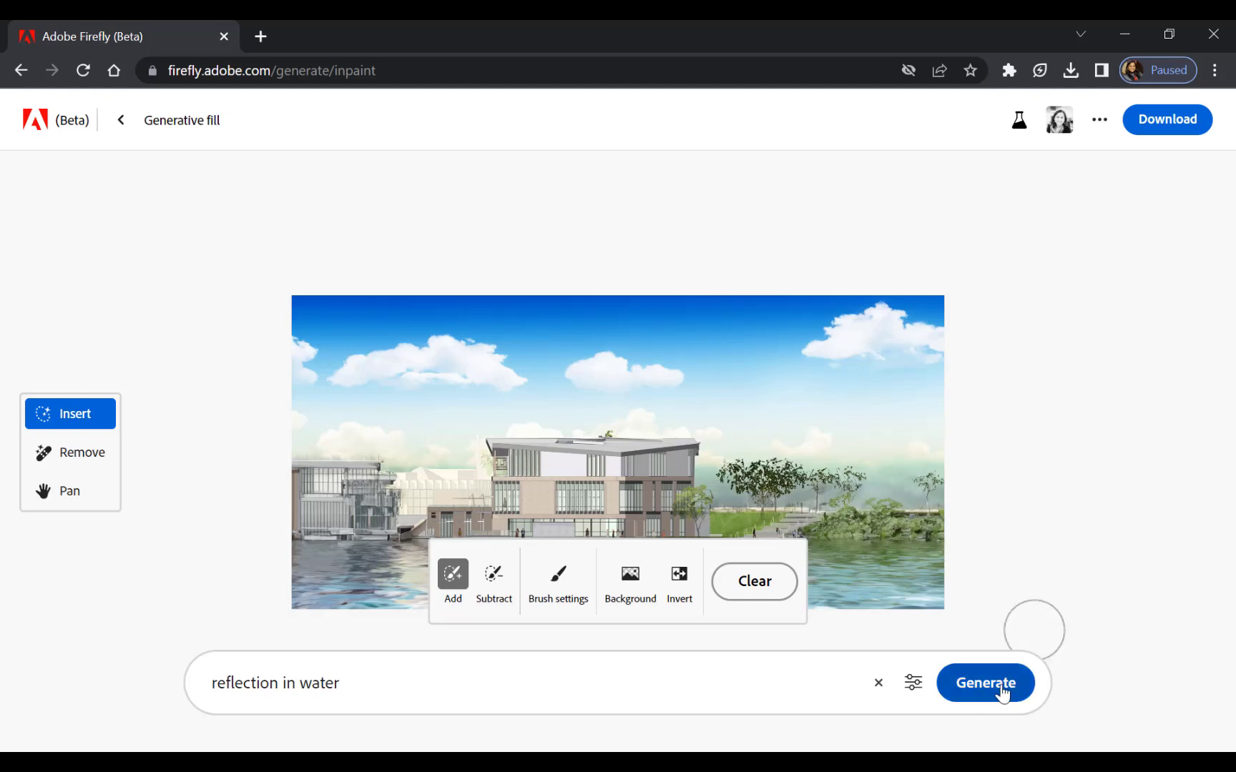
click(758, 585)
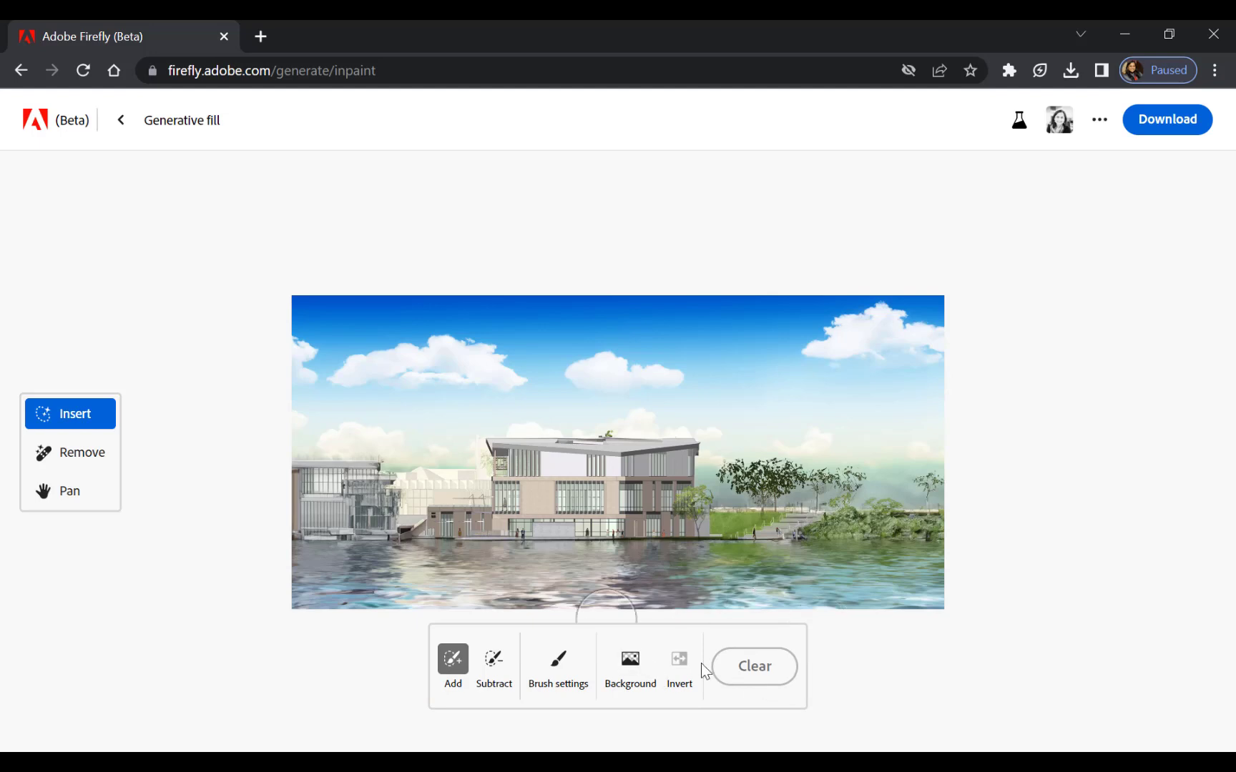
Download the edited building elevation with Content Credentials and save it as a PNG image in the Downloads folder.
click(1182, 487)
click(1172, 125)
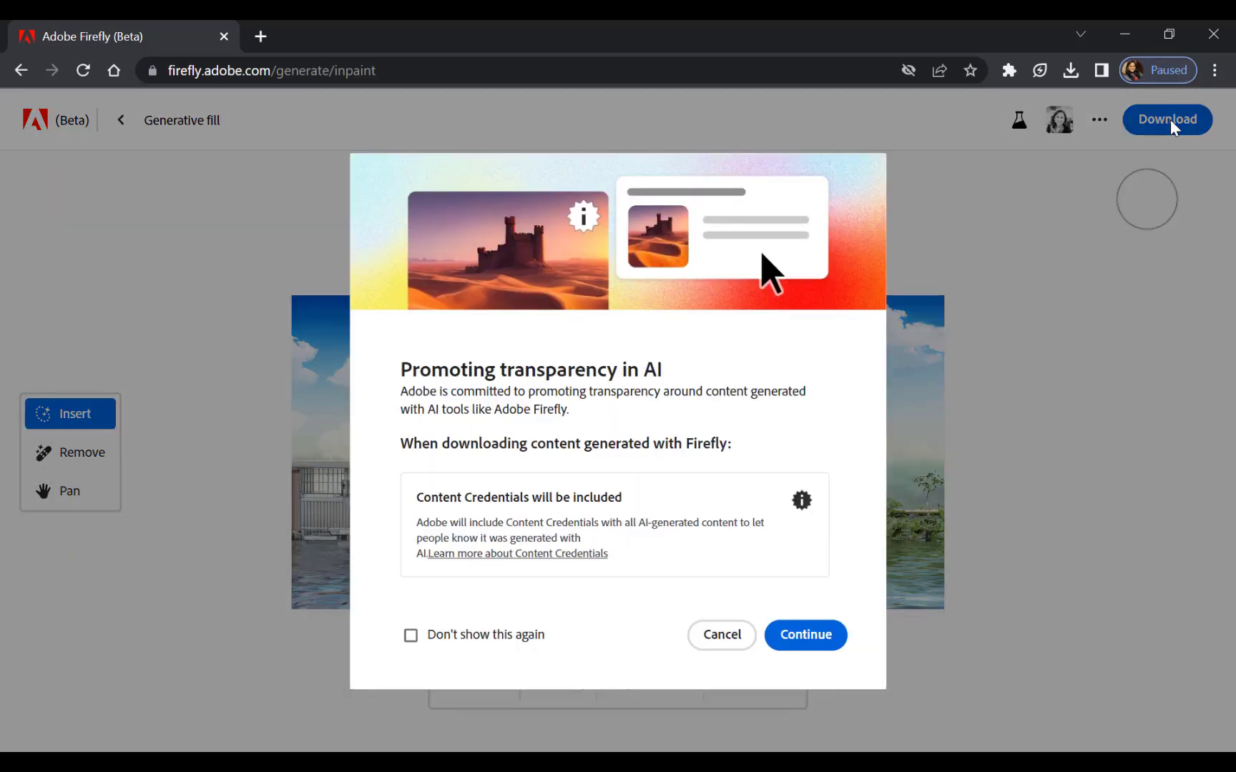
click(810, 649)
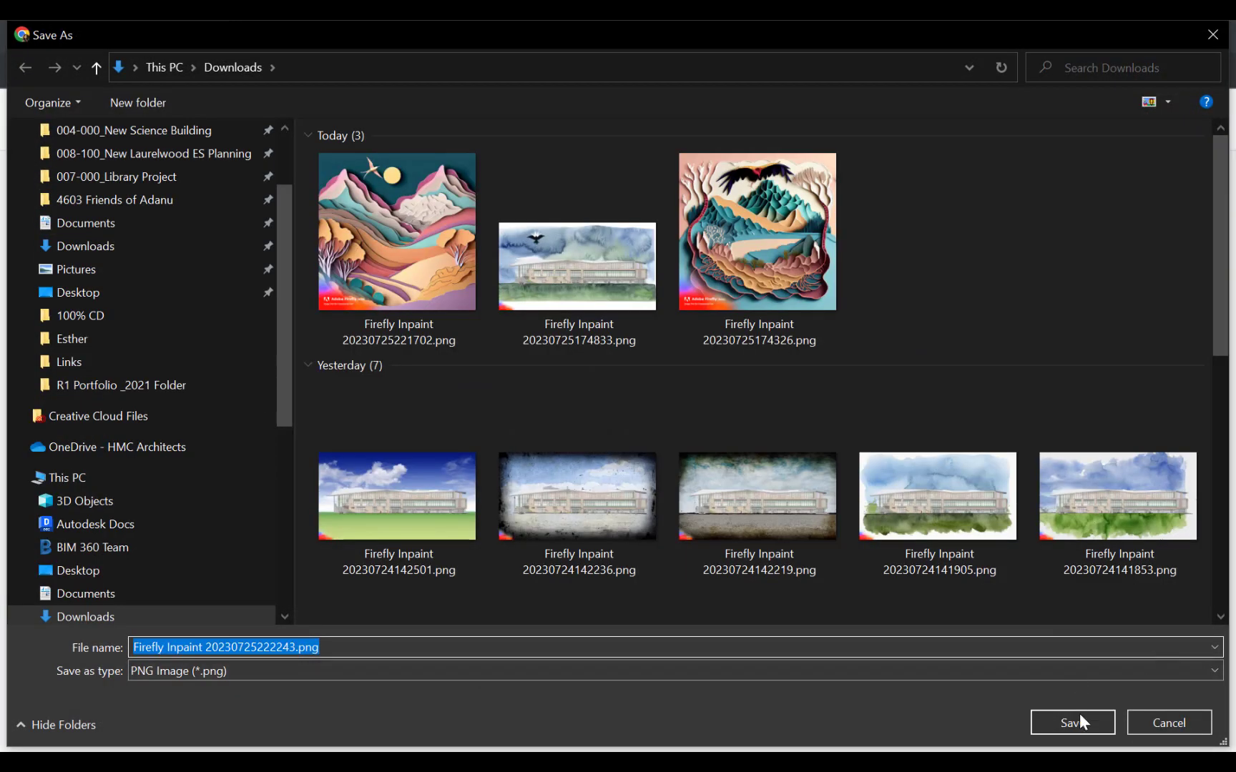
click(1076, 721)
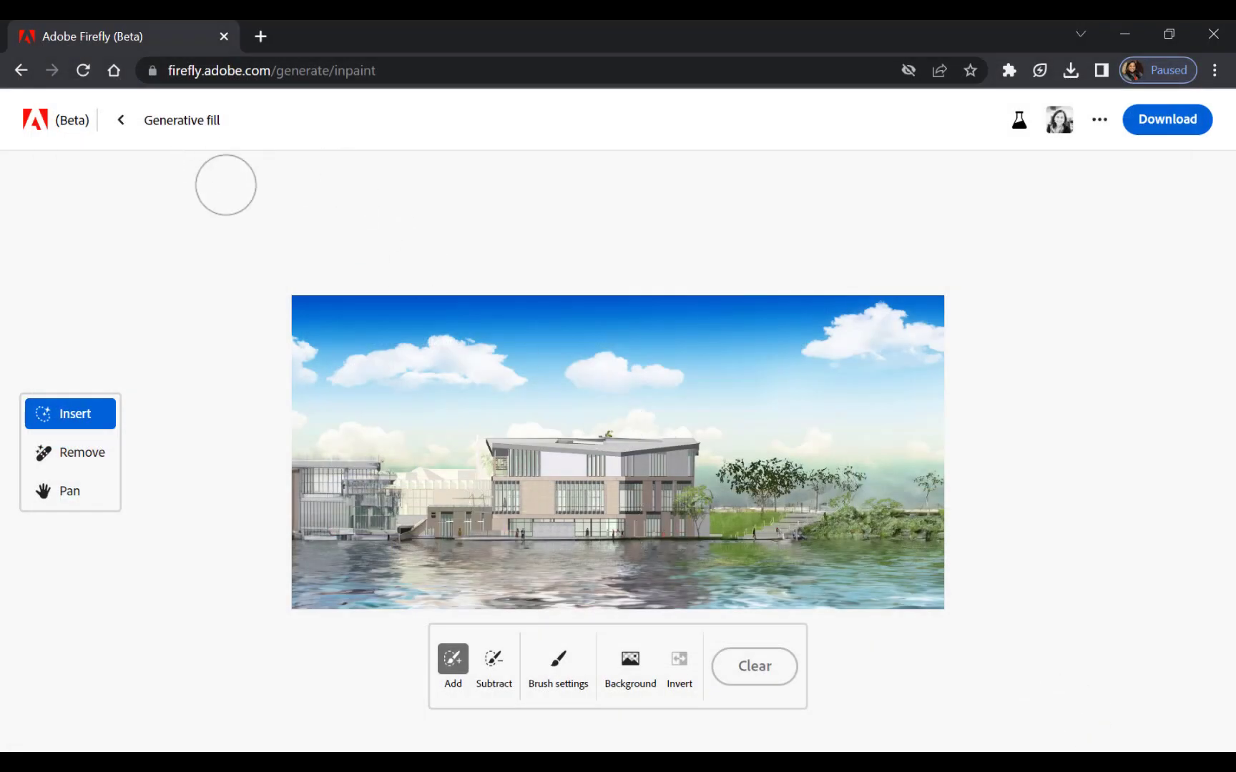
Leave Generative fill for the Firefly home page and open the Text effects generator.
click(121, 121)
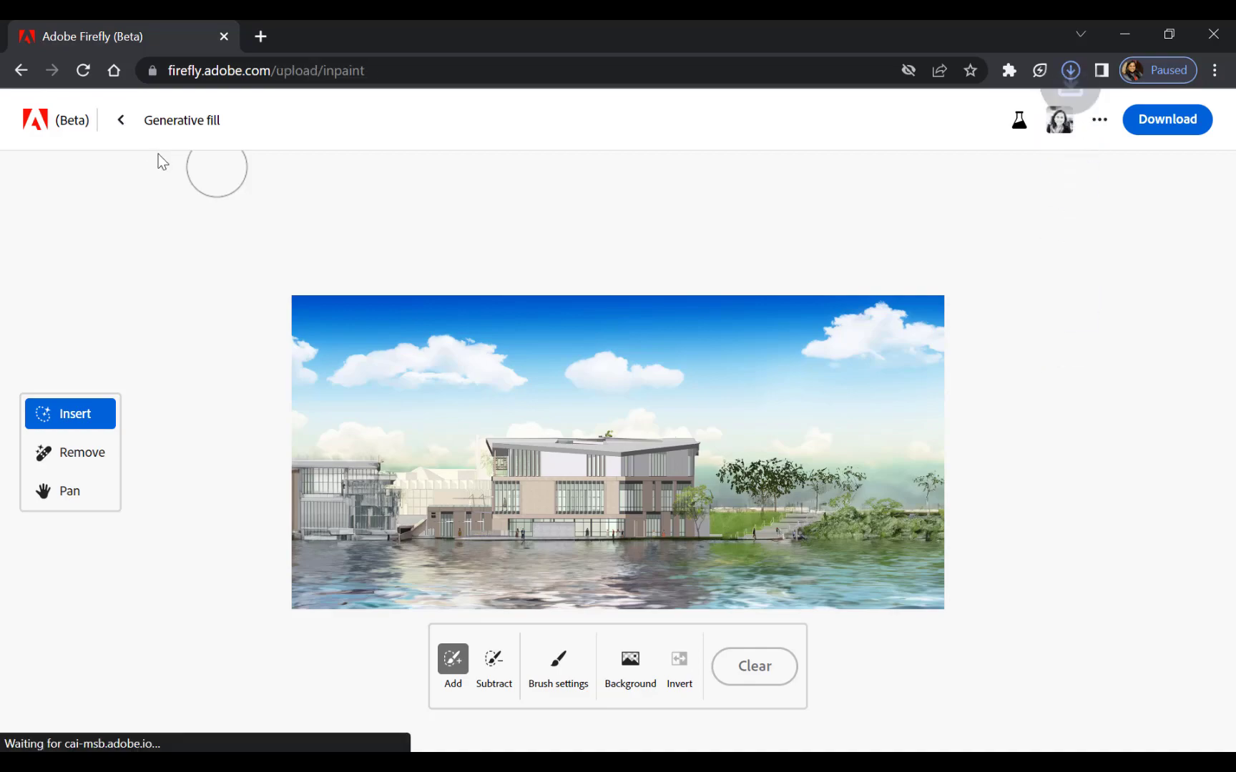
click(121, 128)
scroll(960, 429, down, 3)
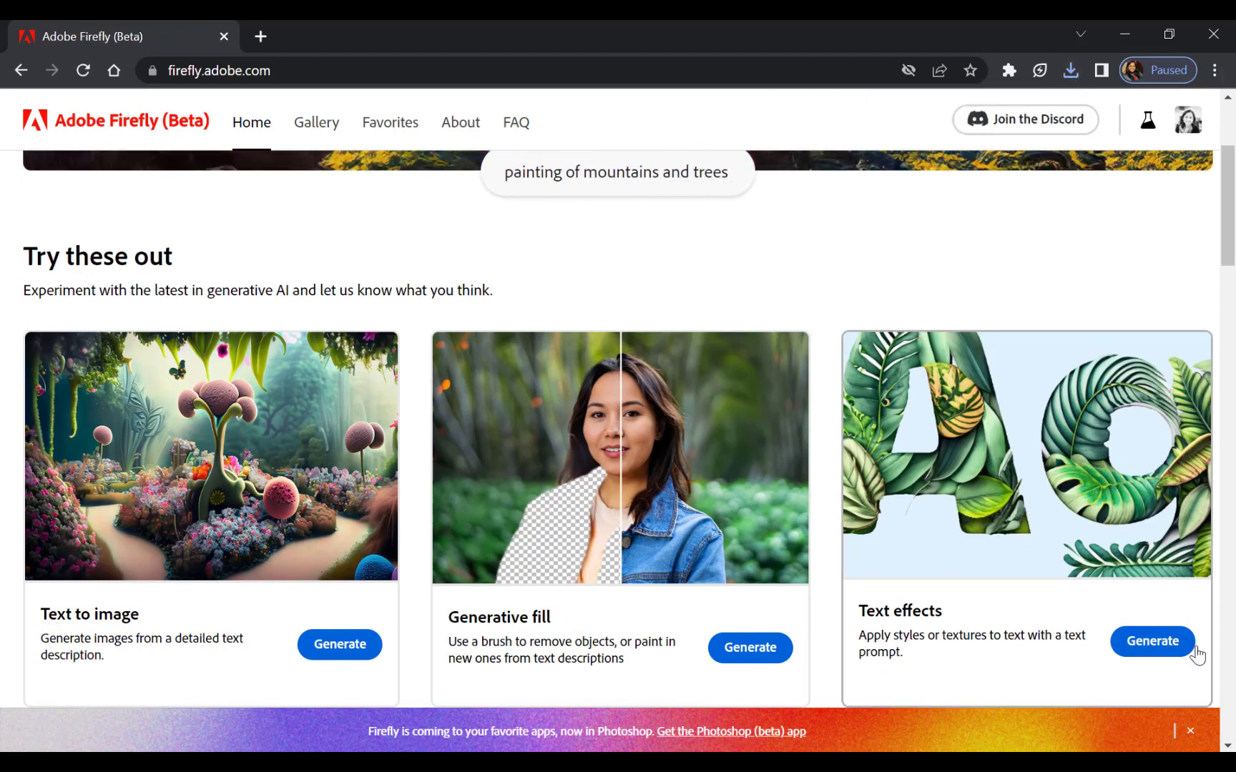
click(1142, 644)
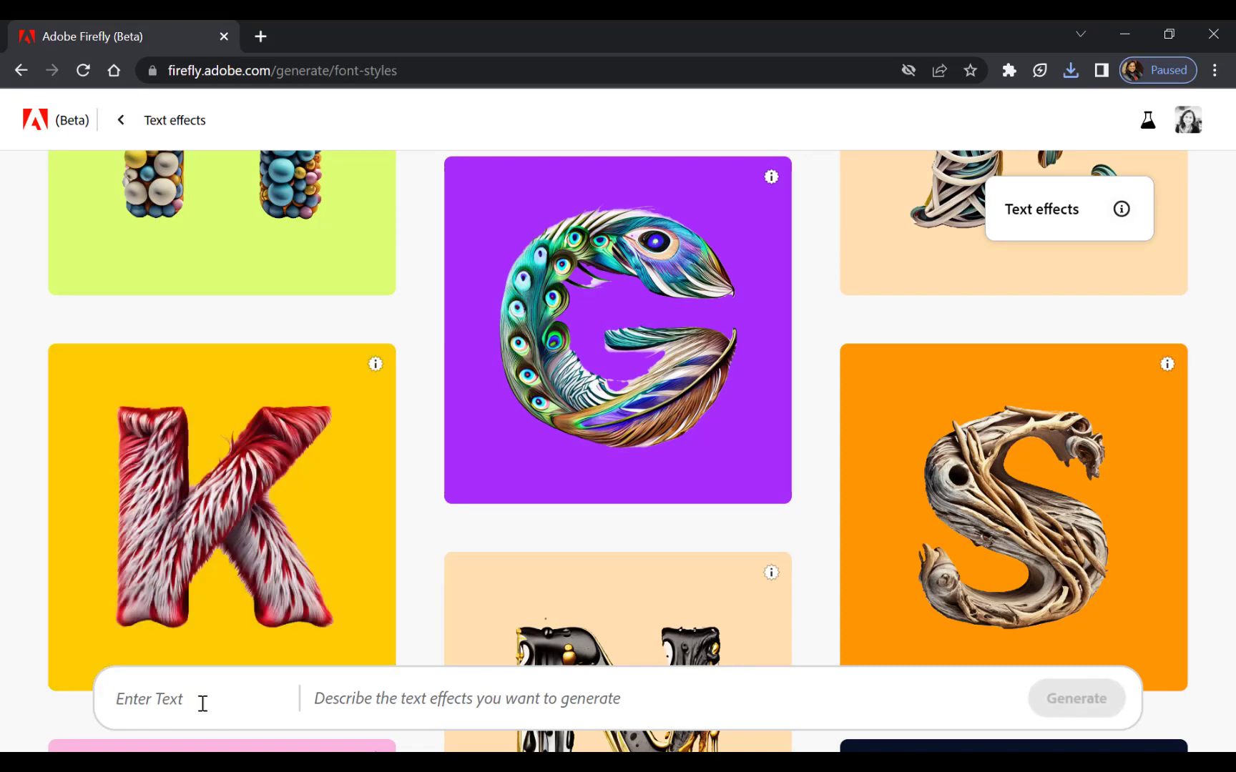
Generate a text effect for the letters "SJ" using the prompt "buildings architecture".
click(202, 704)
text(SJ)
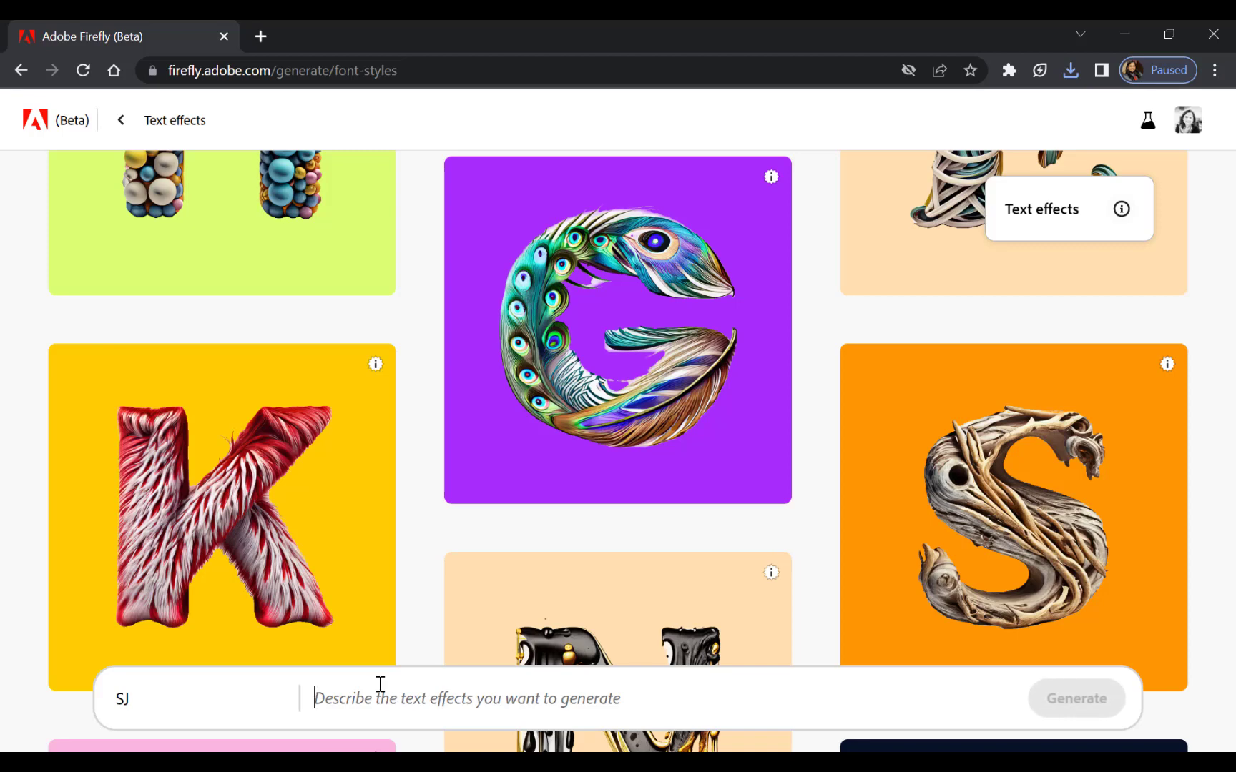
text(buildings)
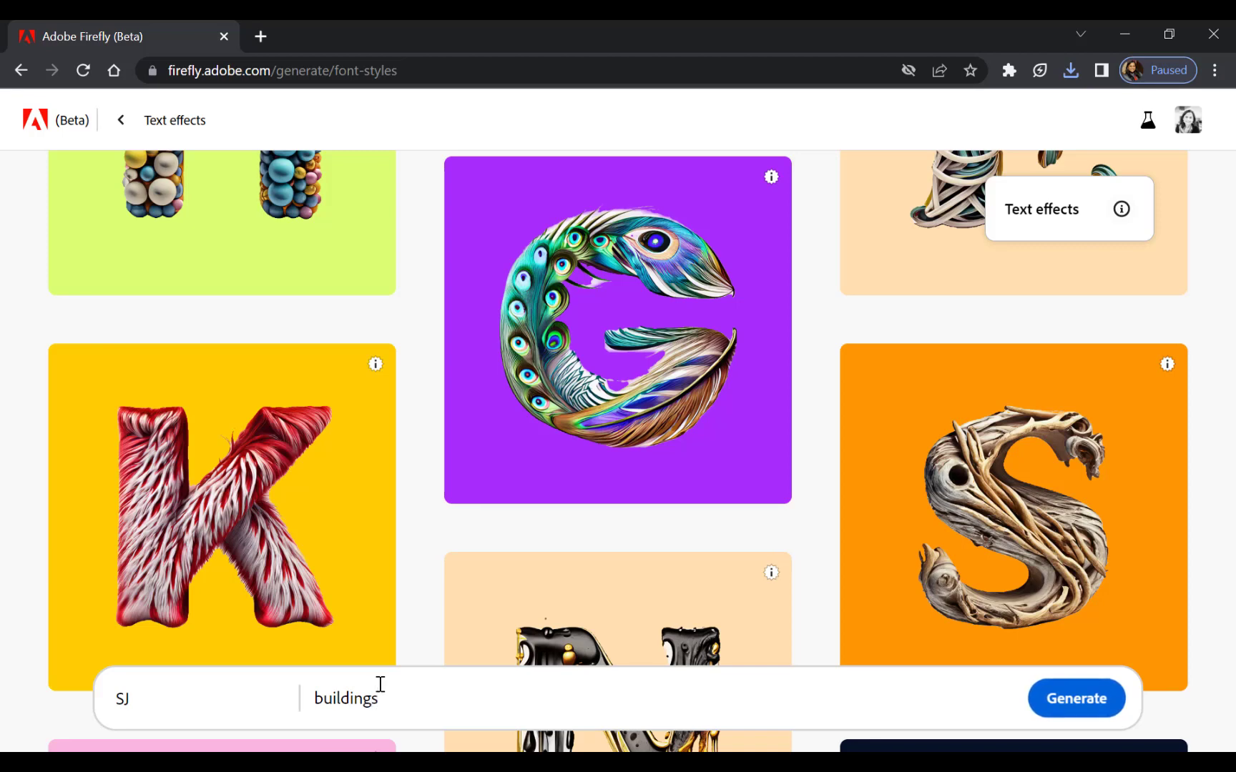
text( architecture)
key(Return)
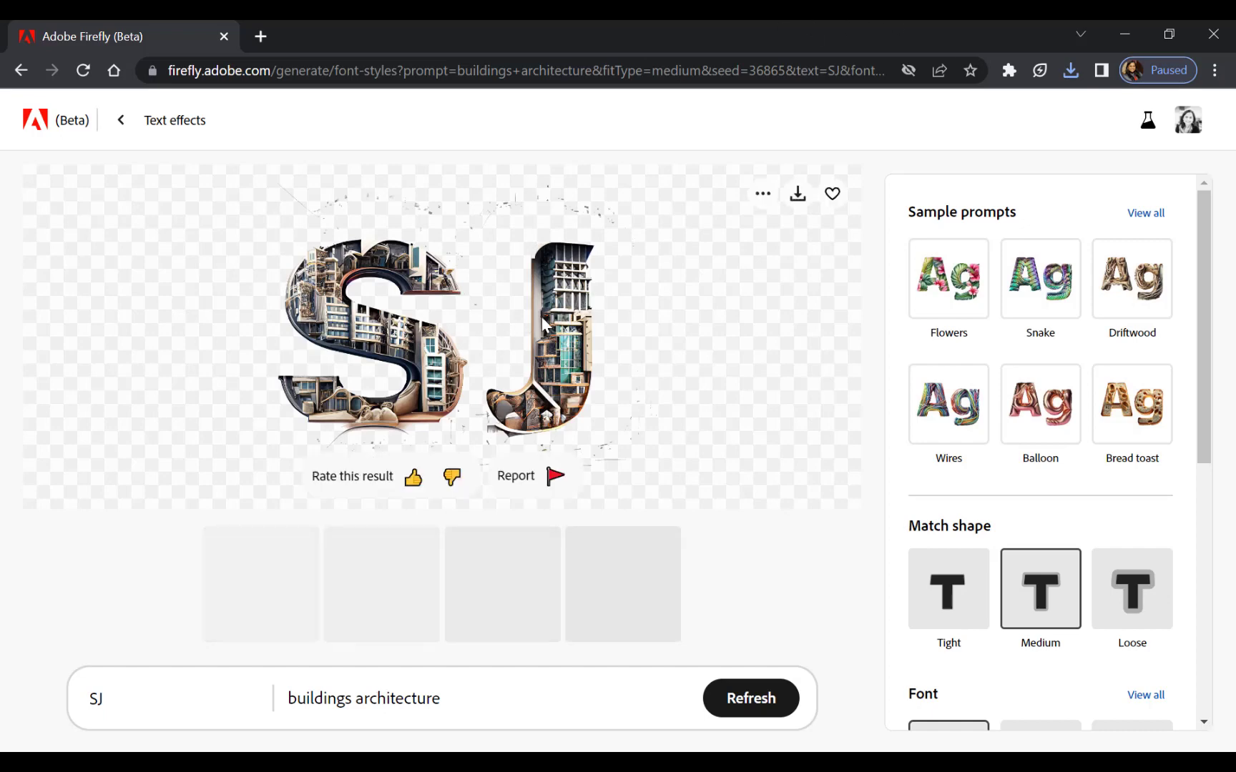
Preview the second "SJ" variation, look over the font options, and select the fourth variation.
click(406, 617)
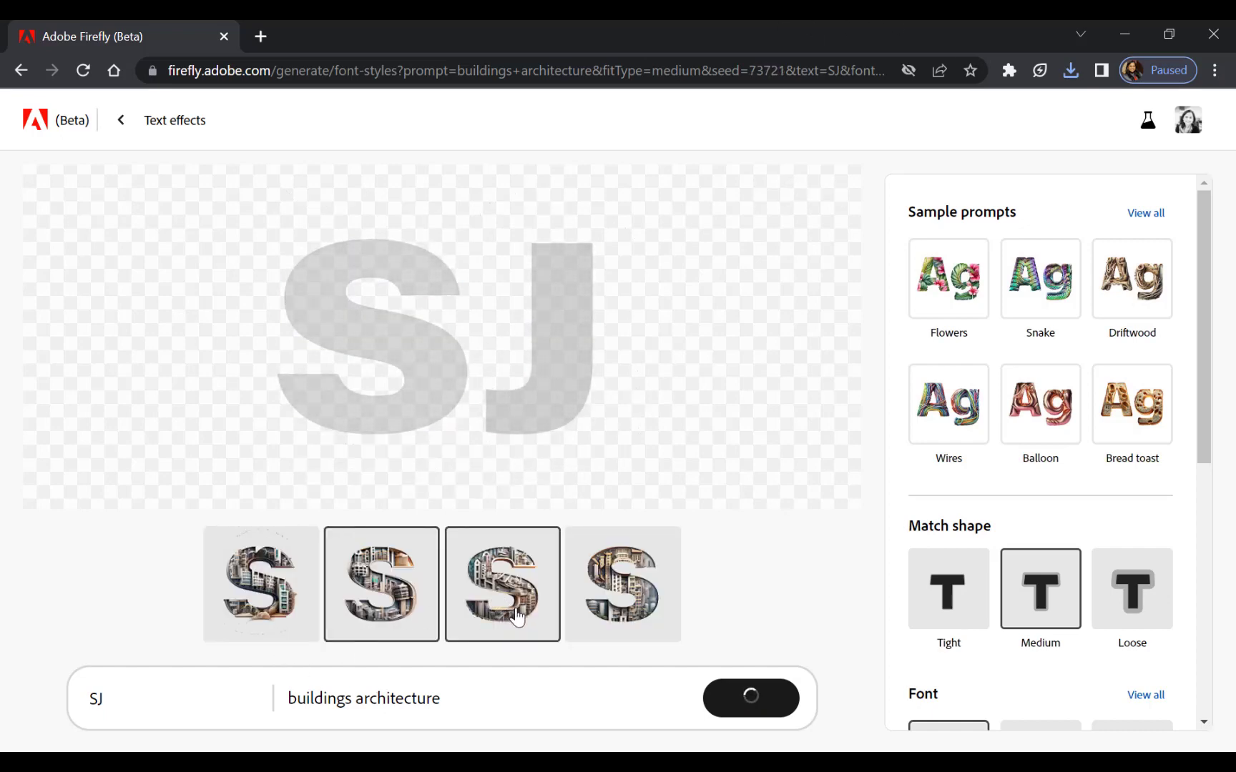
scroll(1122, 581, down, 3)
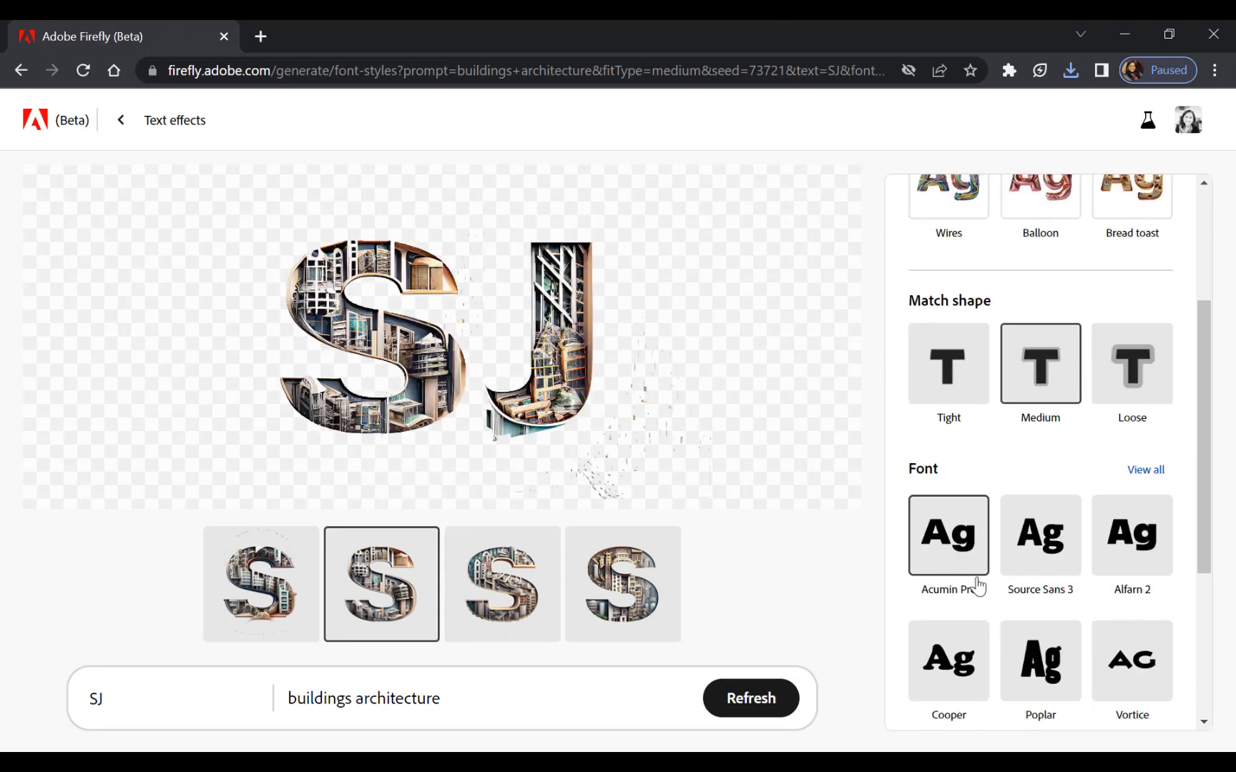
scroll(978, 518, up, 3)
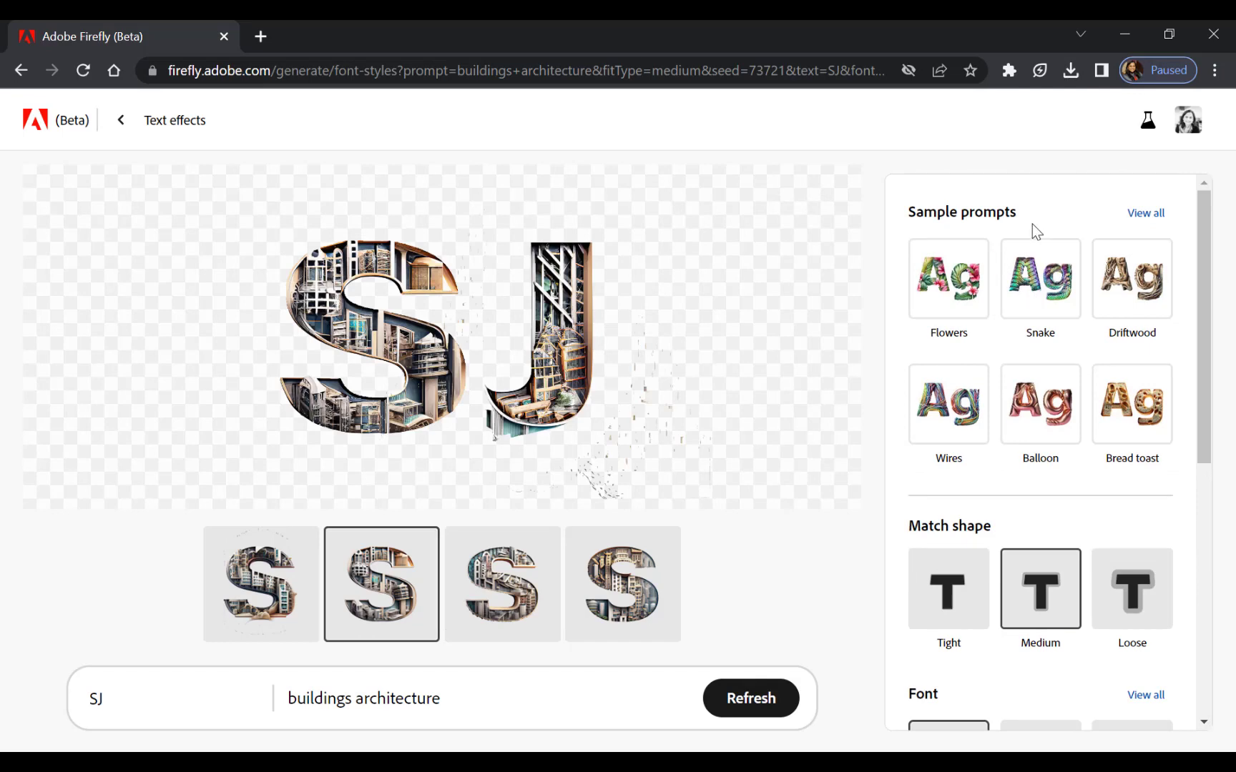
click(630, 635)
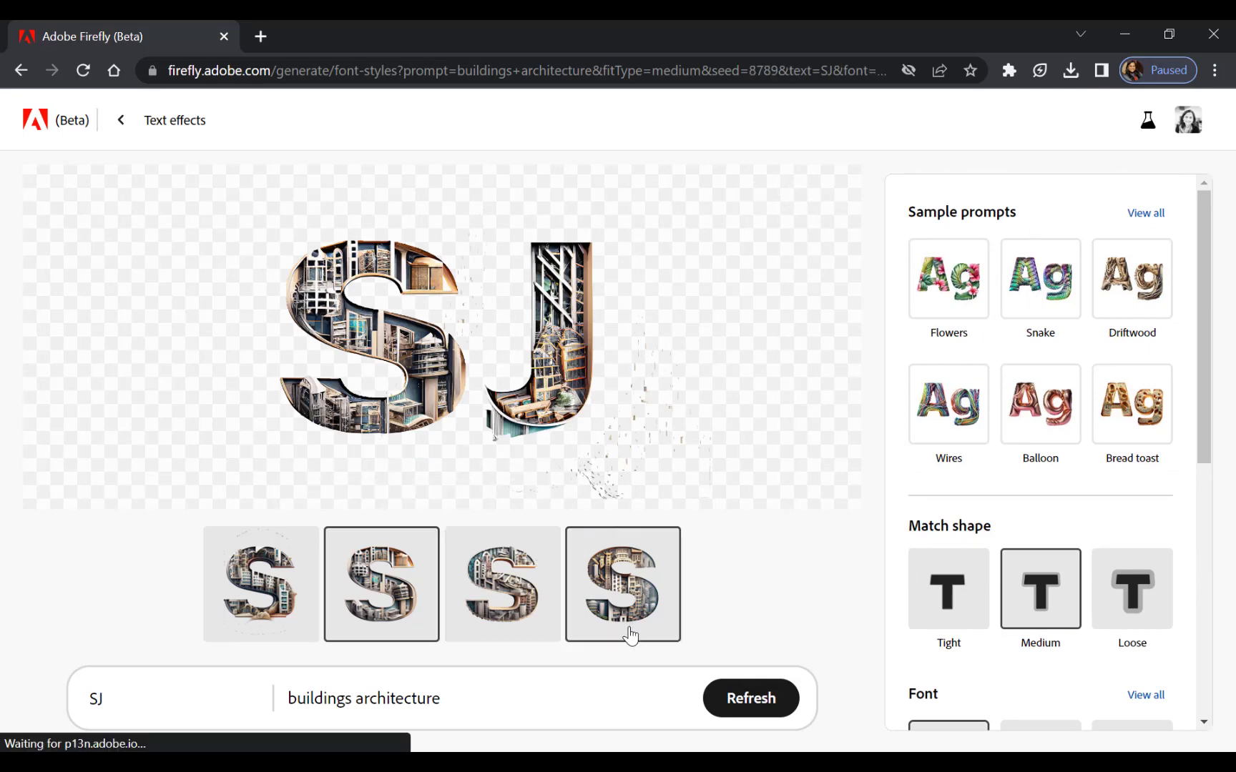
Show all text effect sample prompts and browse them down to the food and drink styles.
click(1143, 219)
scroll(1012, 433, down, 10)
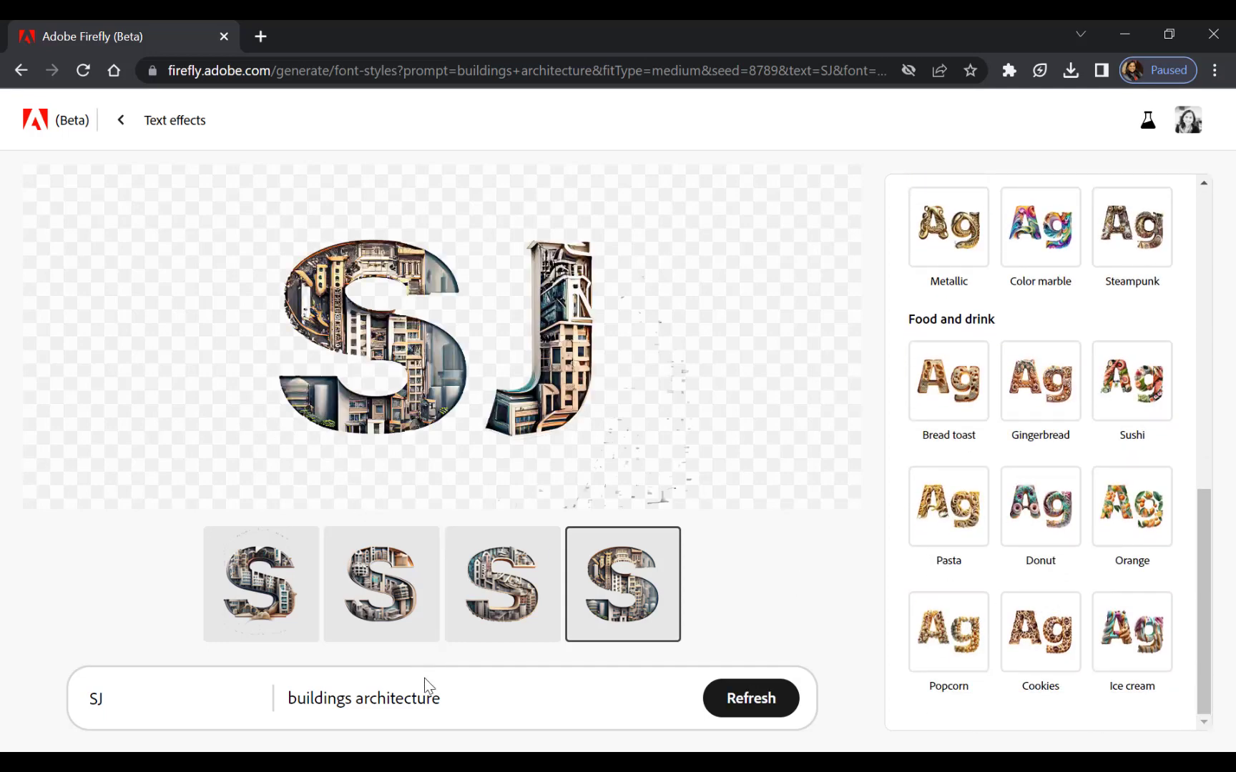
mouse_move(831, 393)
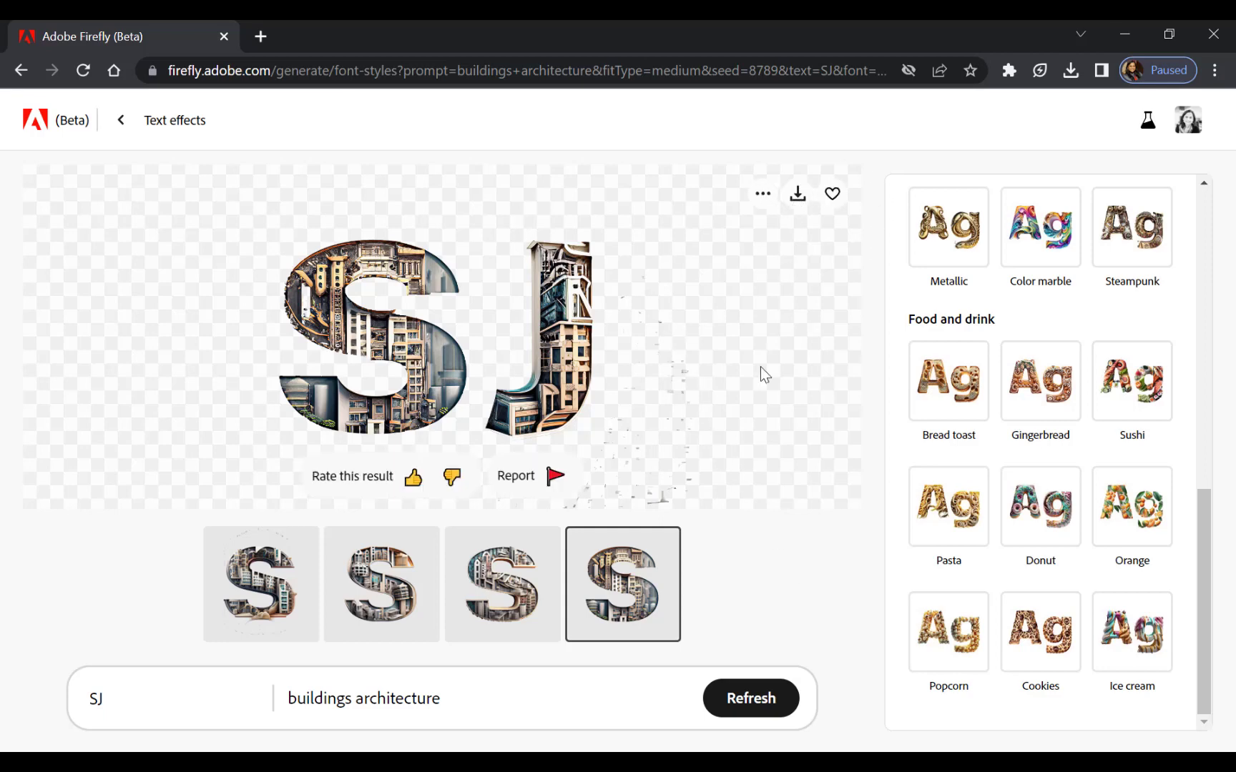
Return to the Firefly home page and open Generative recolor.
click(113, 133)
click(117, 129)
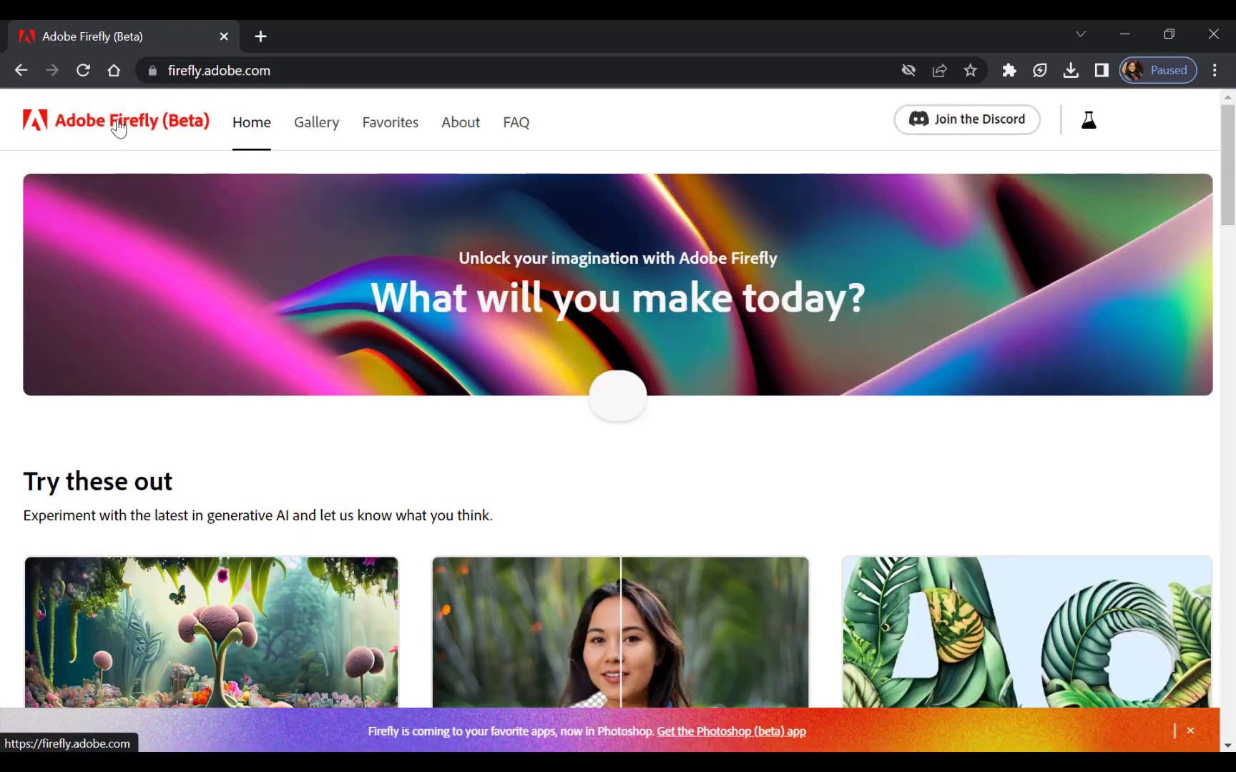
scroll(619, 443, down, 10)
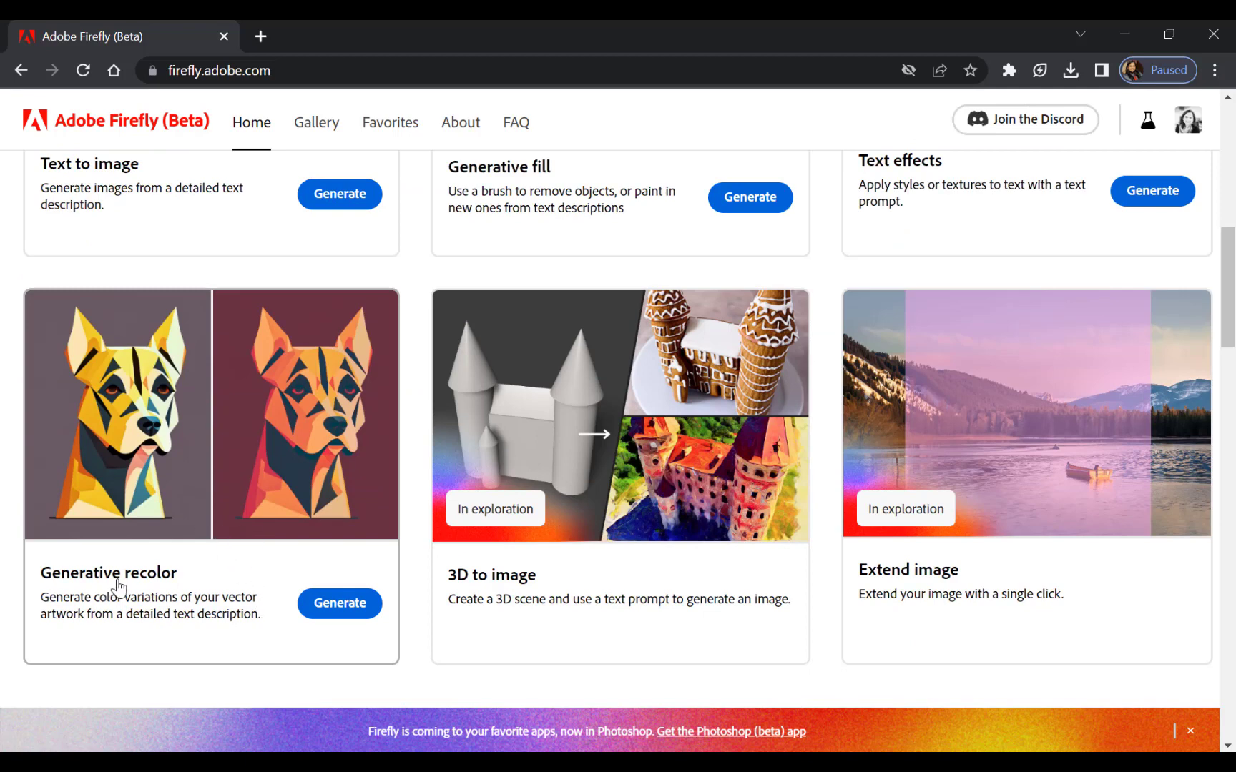
click(335, 610)
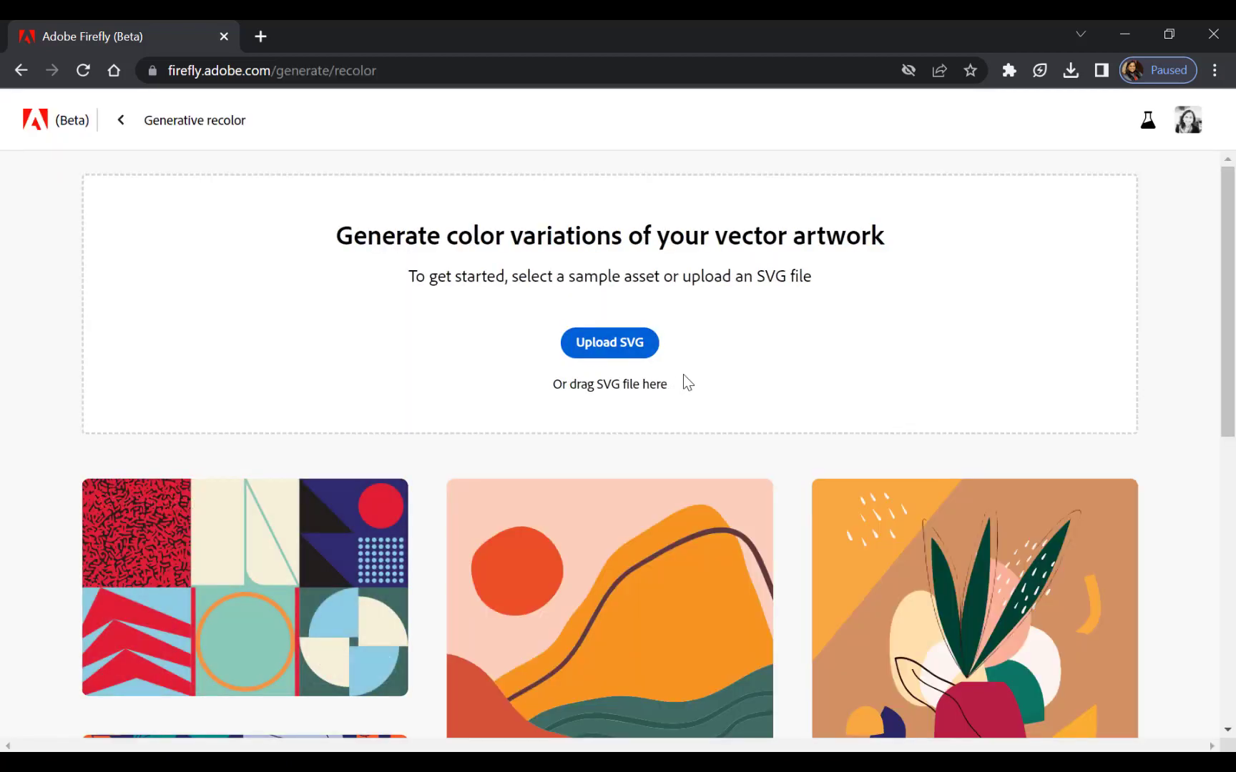
Choose the pink cat sample artwork with the "Blue purple and green" prompt for recoloring.
scroll(691, 354, down, 3)
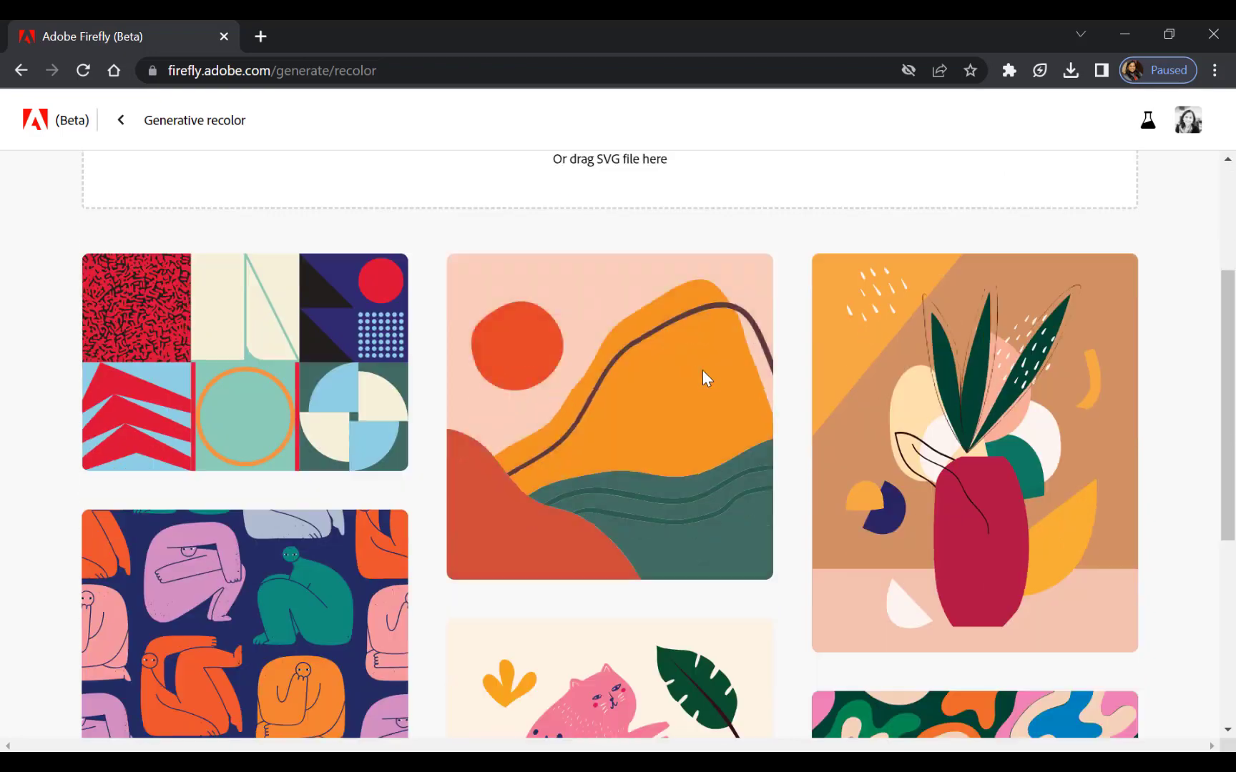
scroll(447, 526, down, 3)
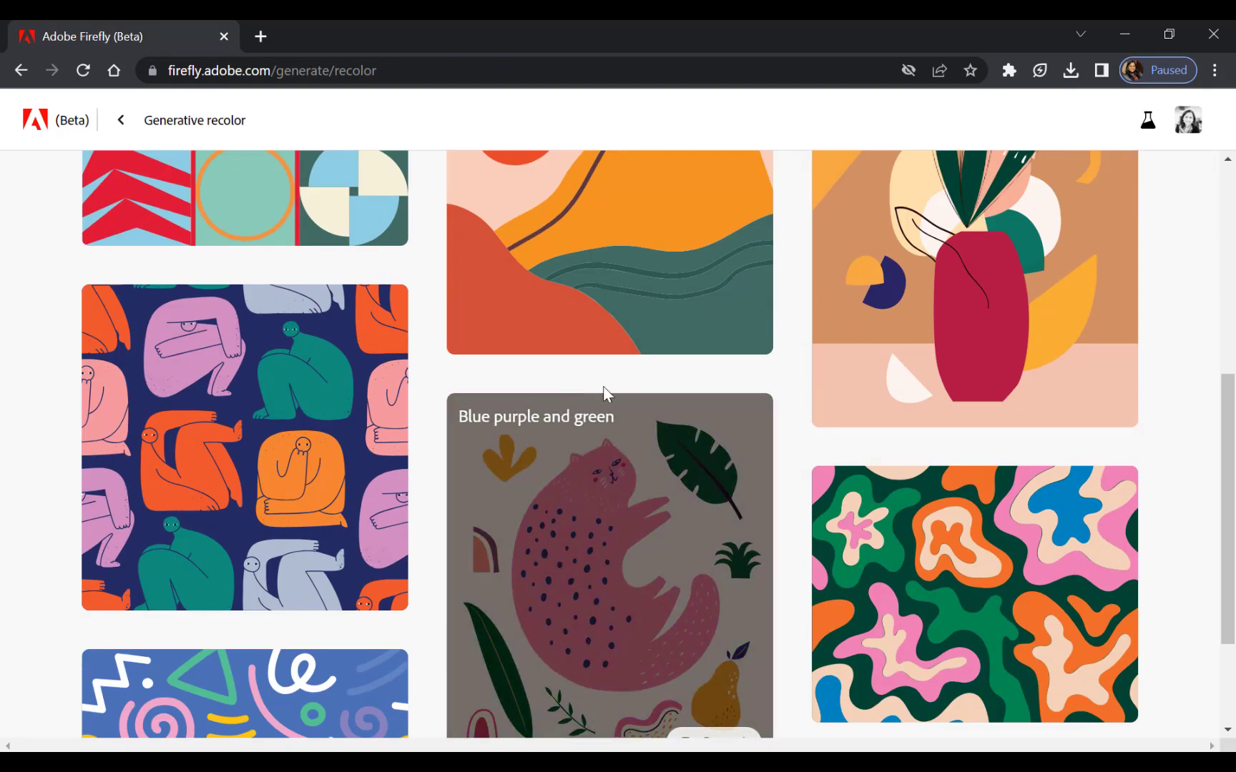
click(647, 605)
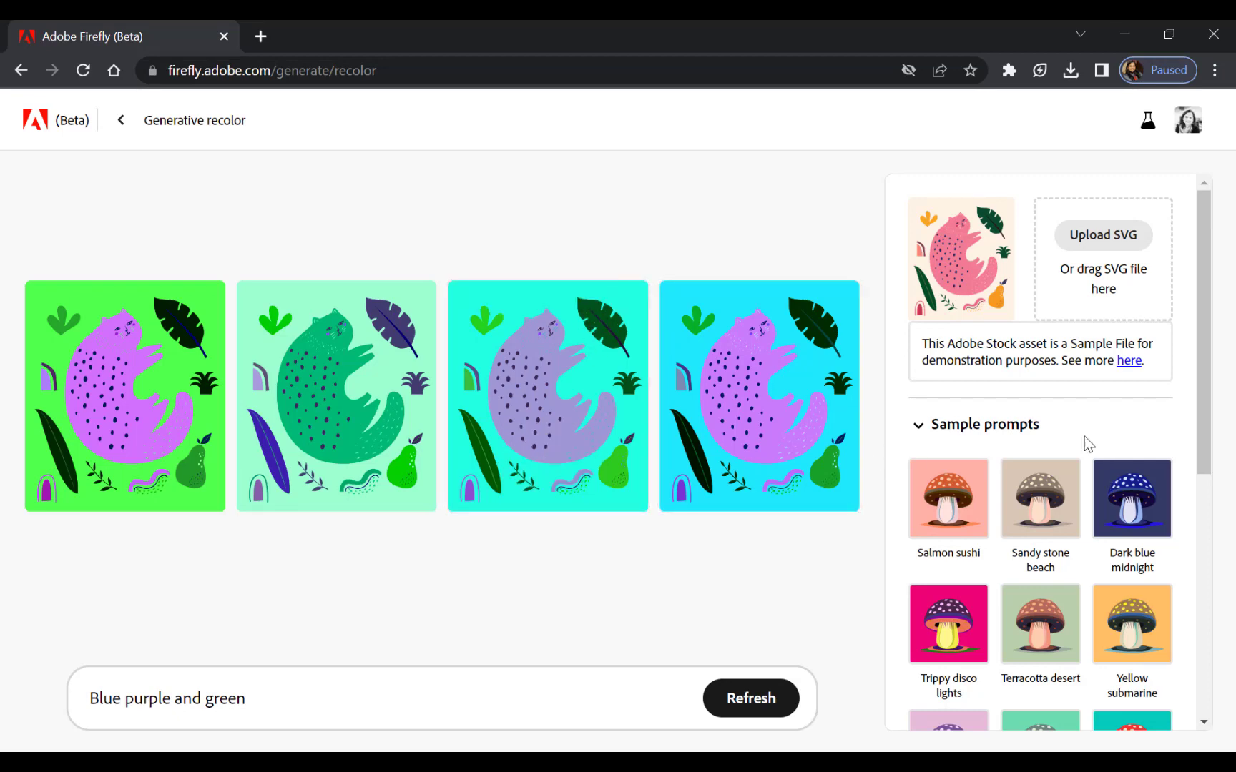
Try the Trippy disco lights, Terracotta desert, Yellow submarine, Summer by the sea and Faded emerald city prompts on the cat, ending with Lavender storm.
scroll(1001, 437, down, 3)
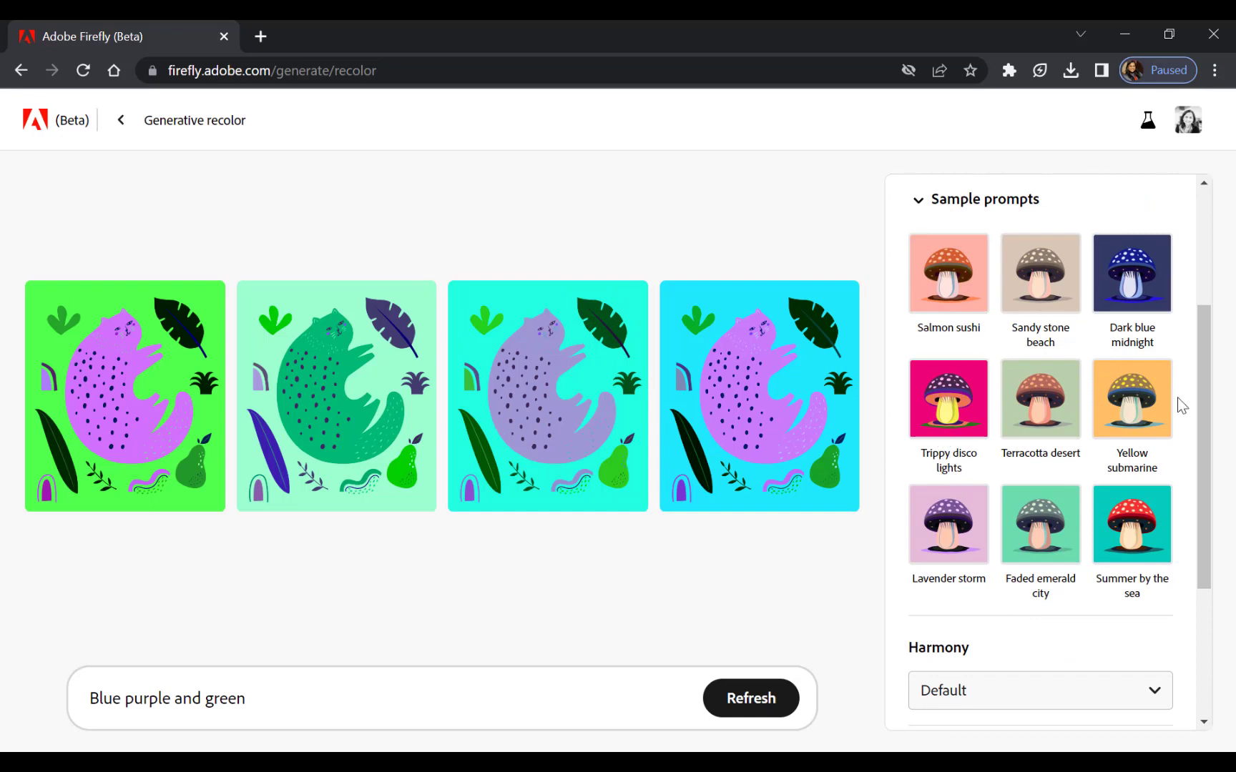
click(967, 399)
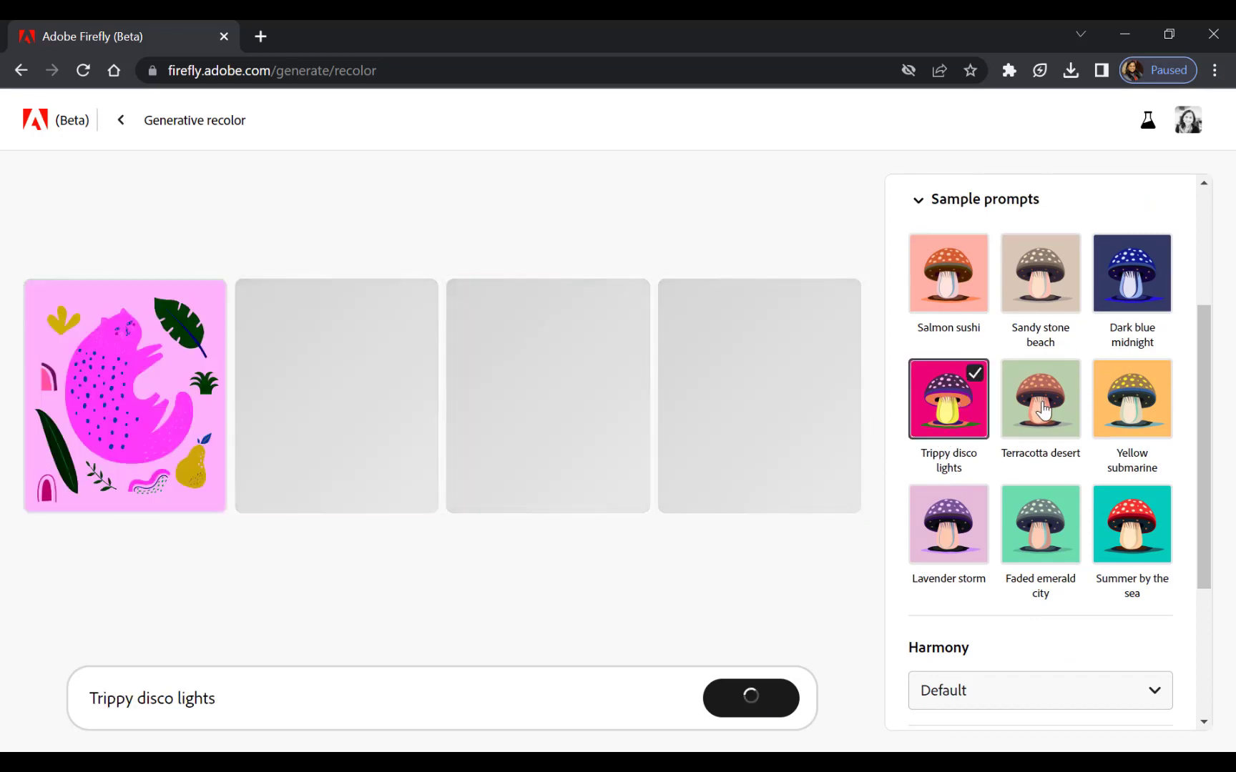
click(1043, 413)
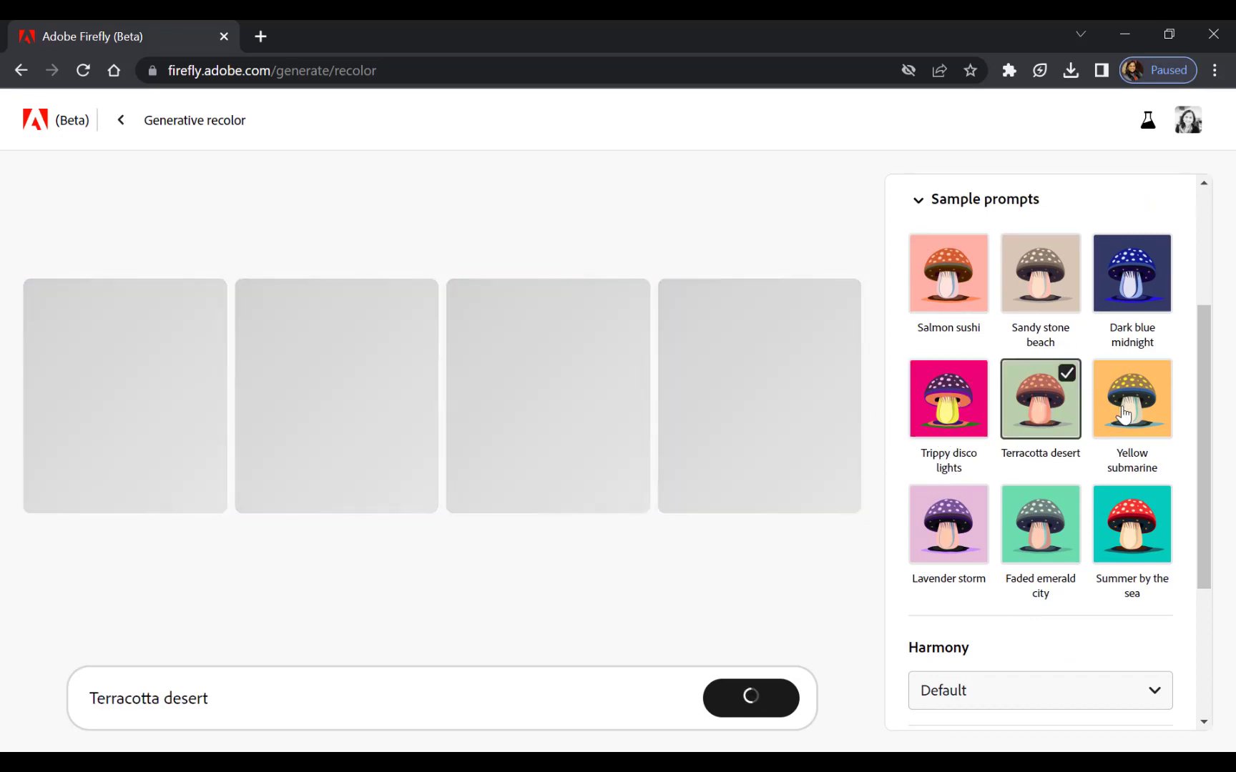
click(1124, 414)
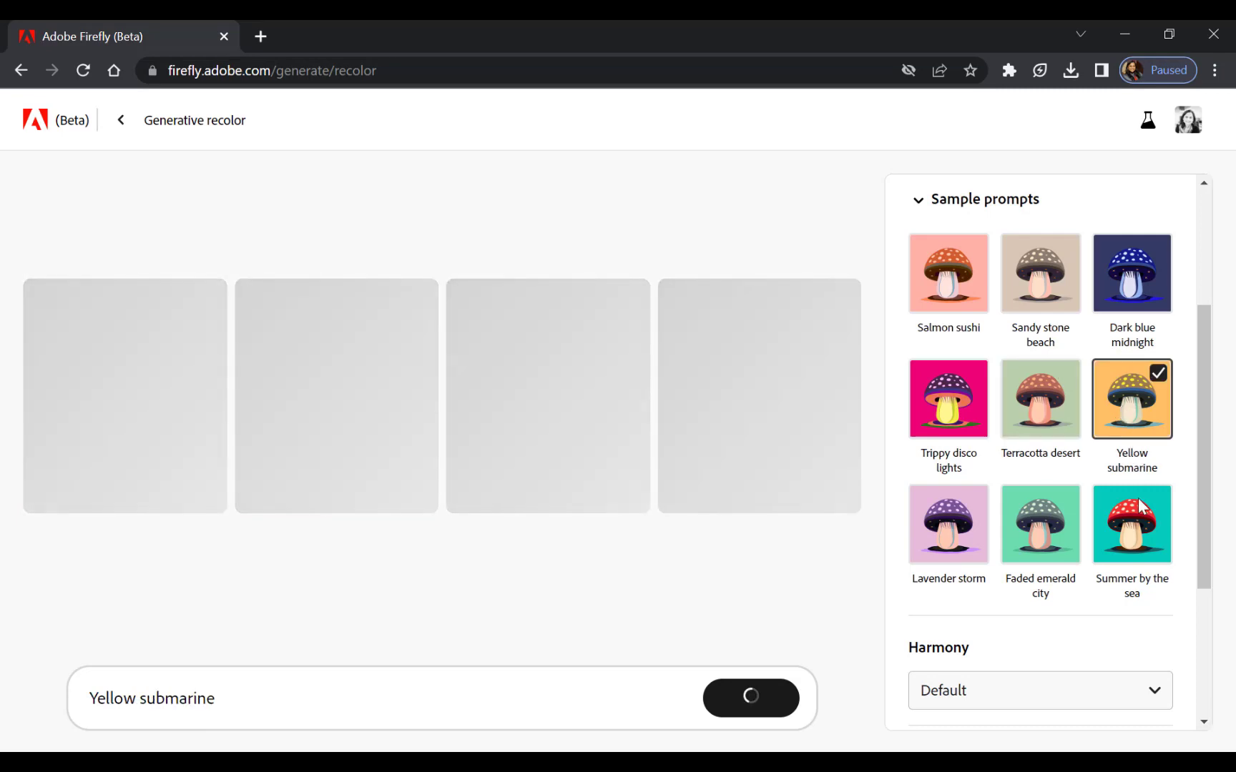
click(1141, 511)
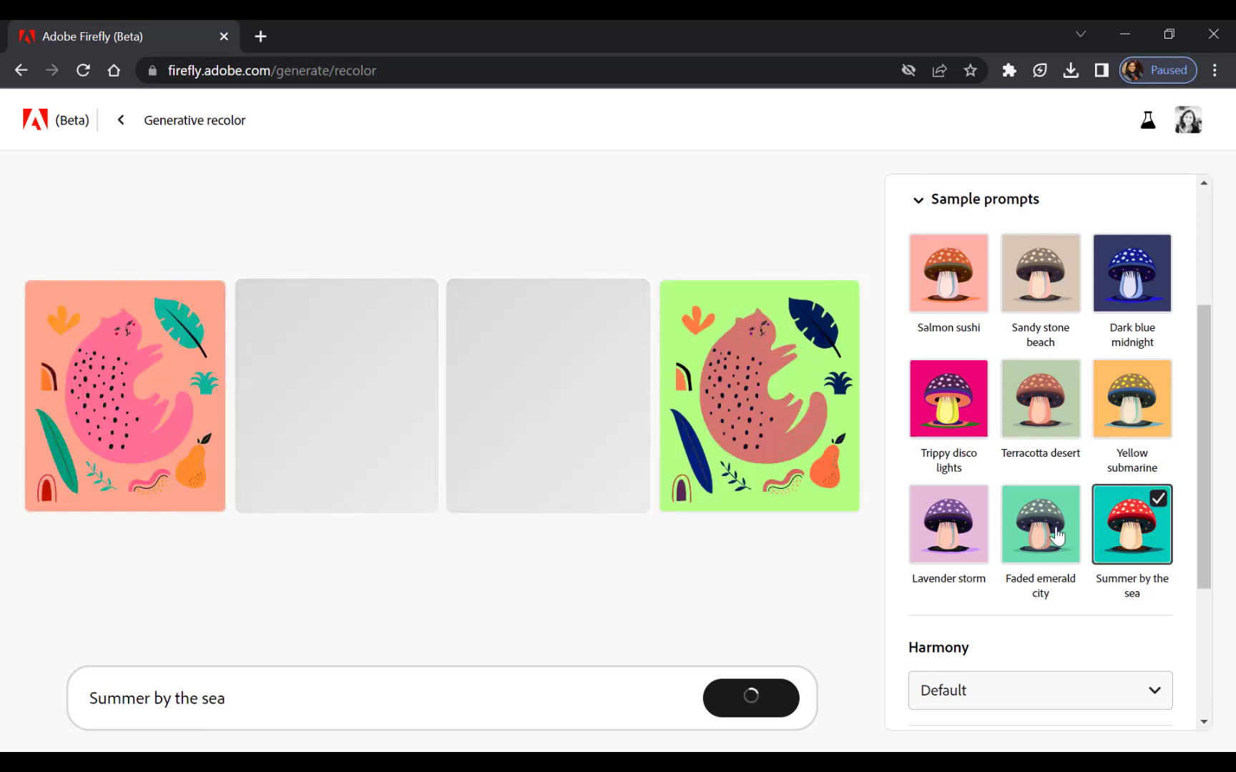
click(1010, 545)
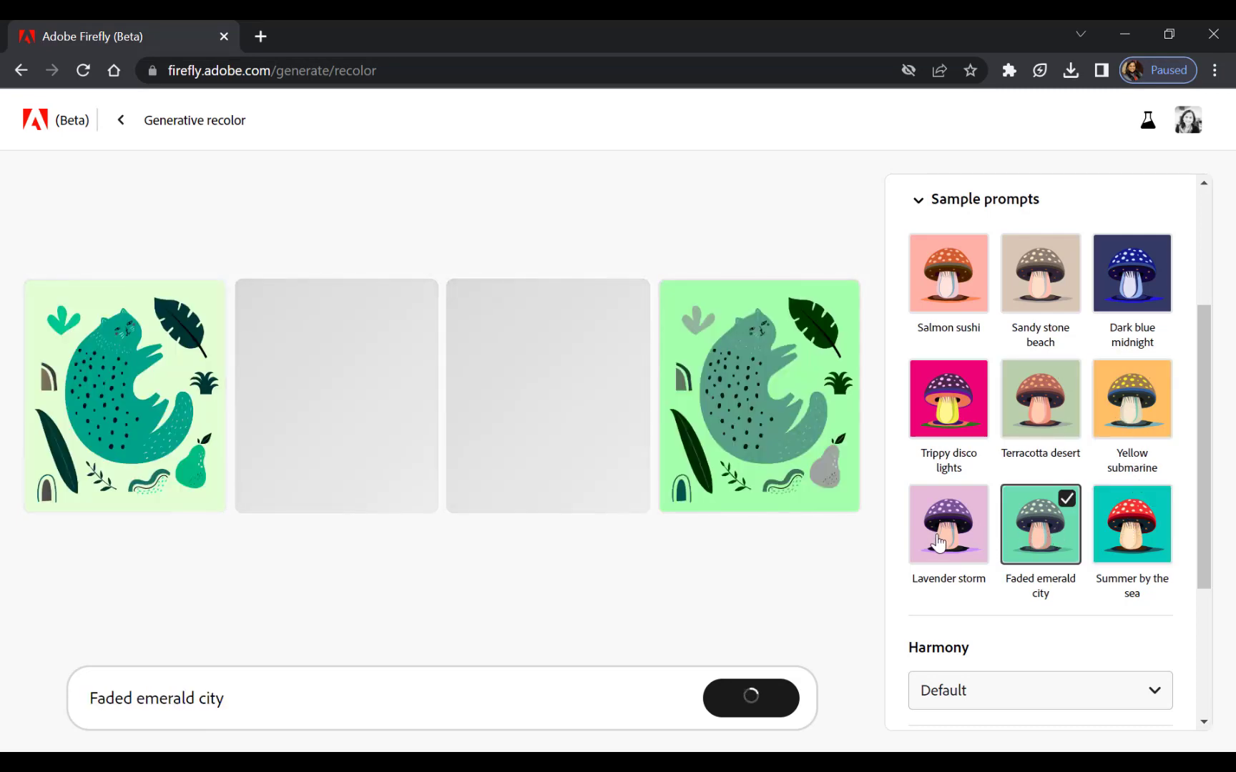
click(958, 531)
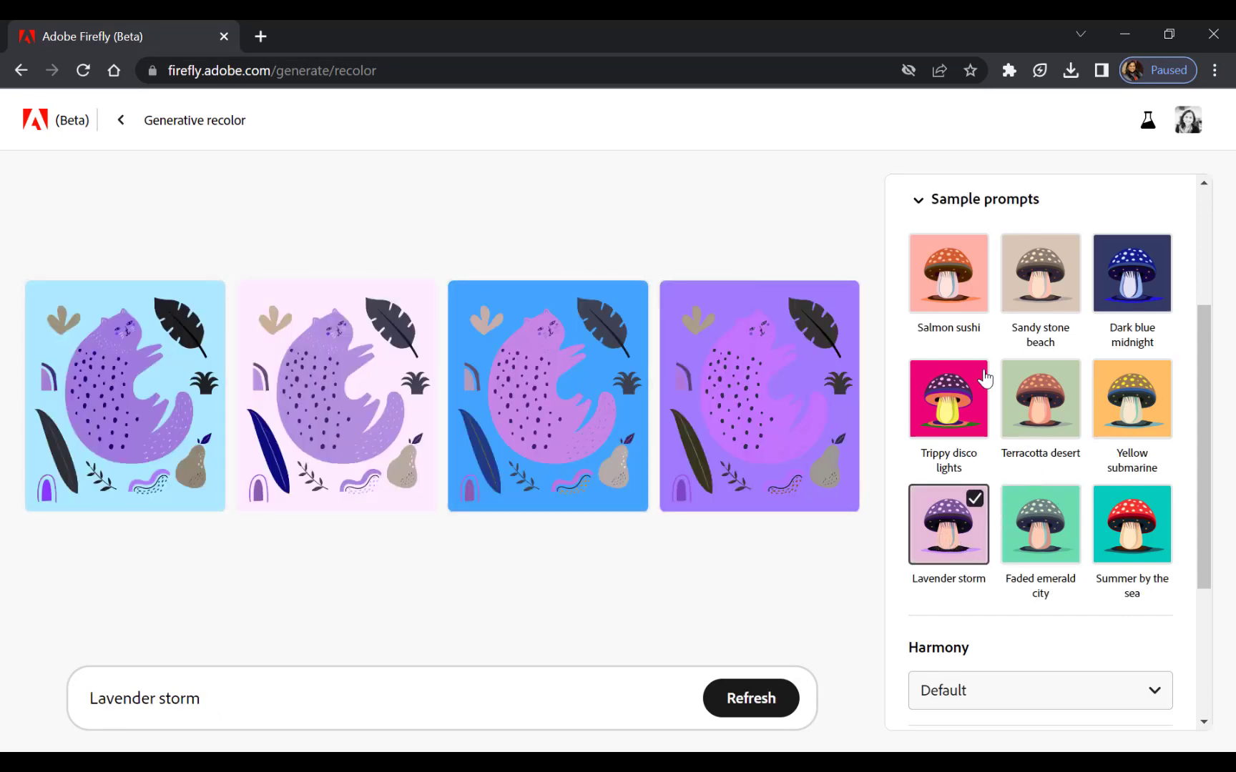
Add the colors Vivid amber, Vivid gamboge, Cerise and Light cerise to the Lavender storm recolor of the cat.
scroll(987, 379, up, 3)
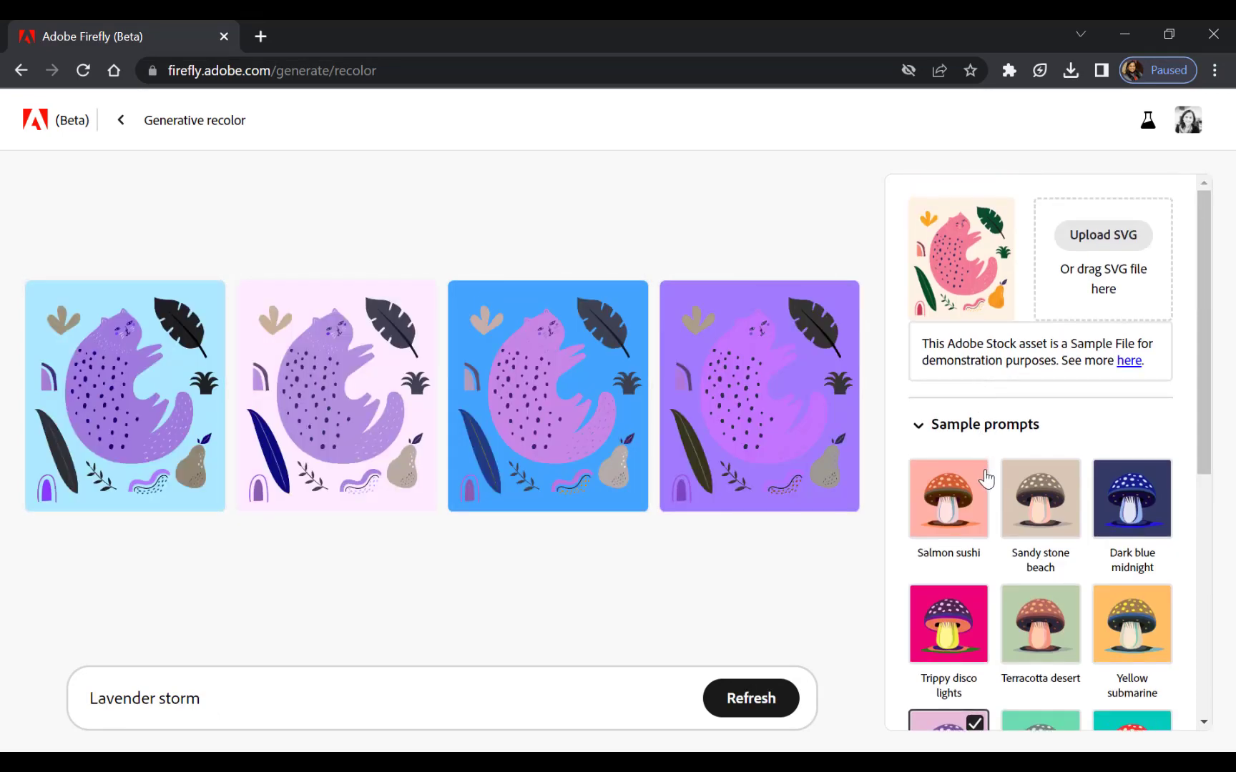
scroll(986, 480, down, 3)
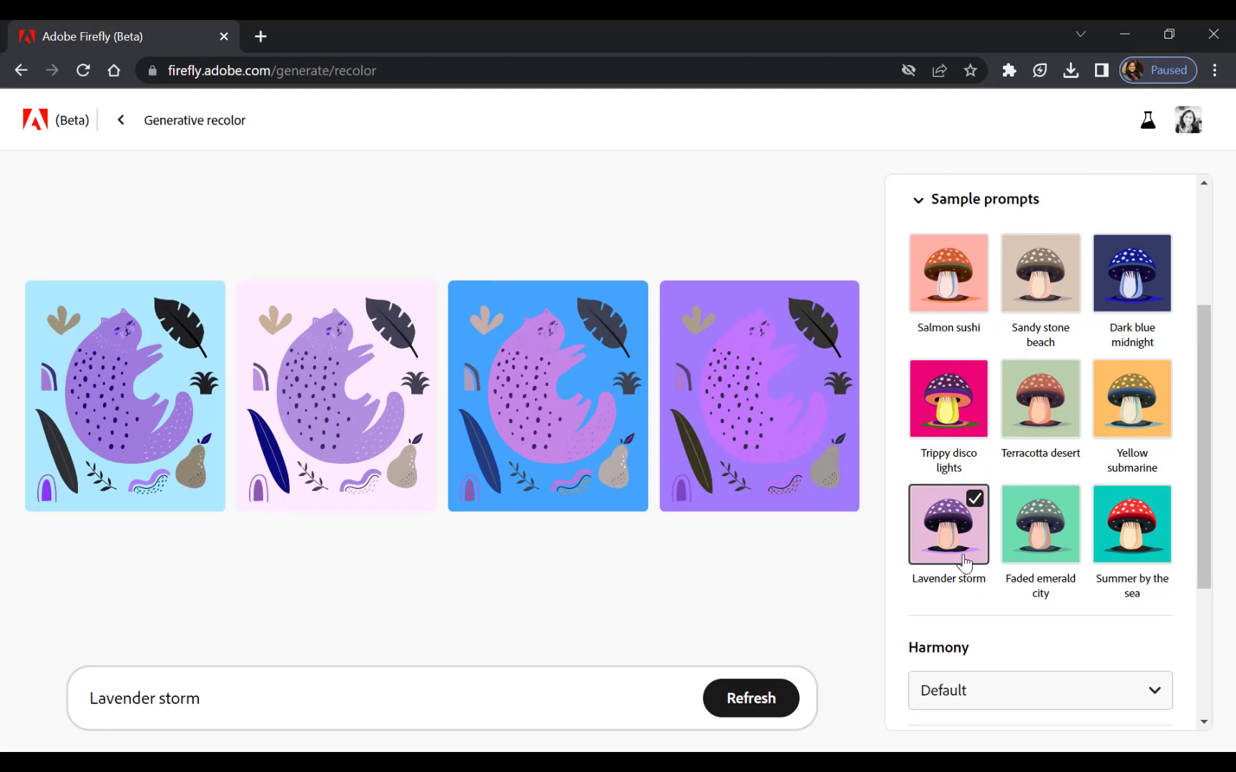
scroll(969, 533, down, 3)
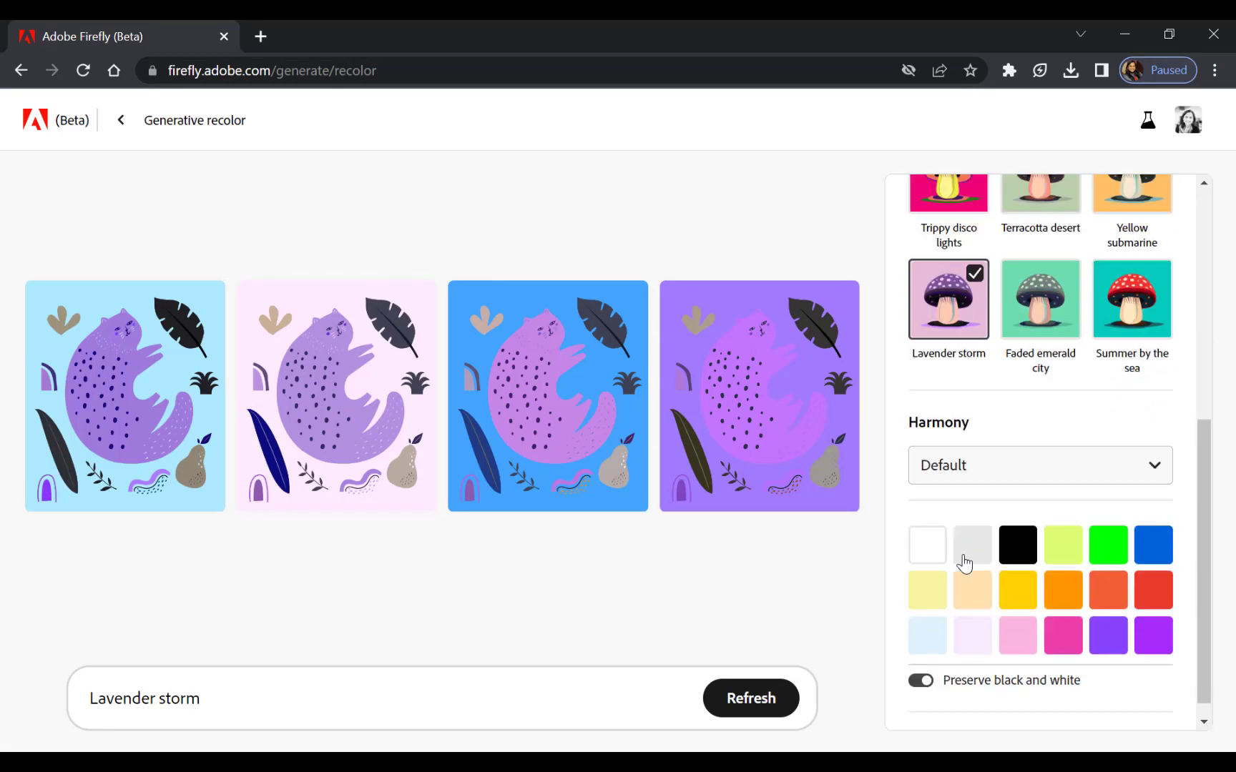
click(1003, 590)
click(1063, 601)
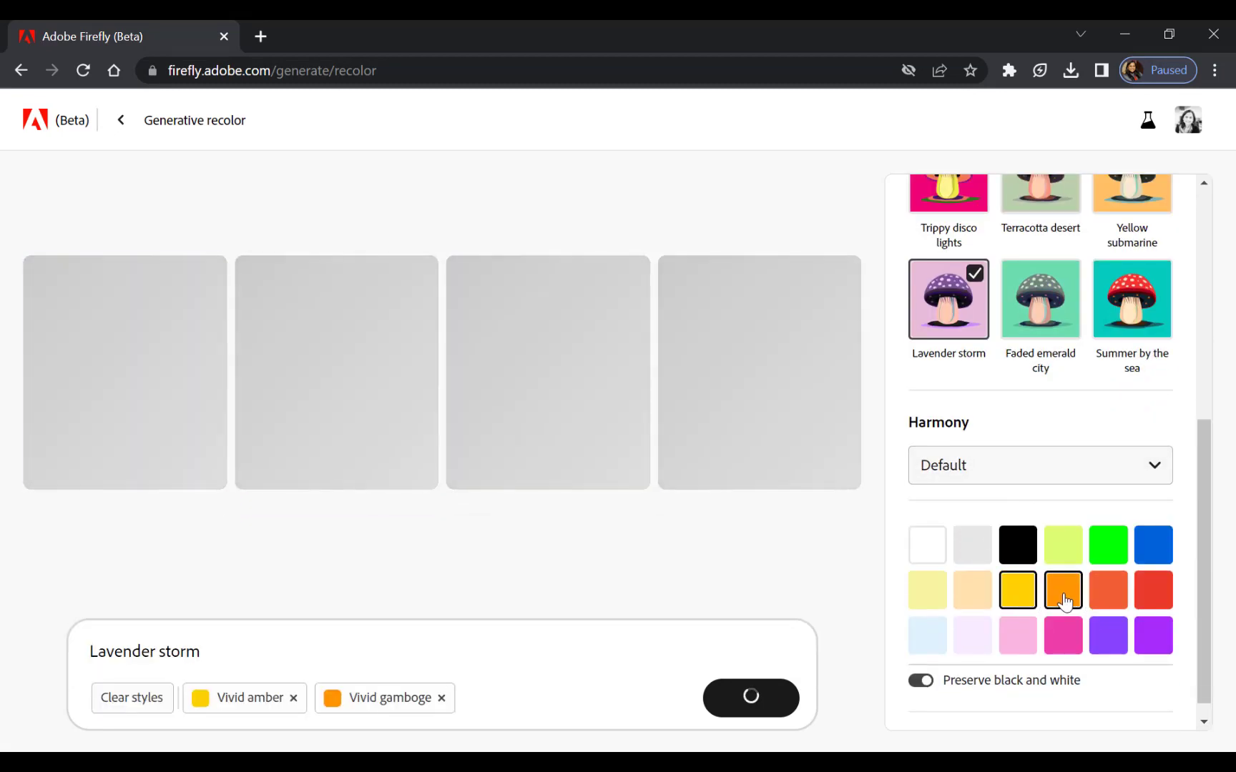
click(1063, 639)
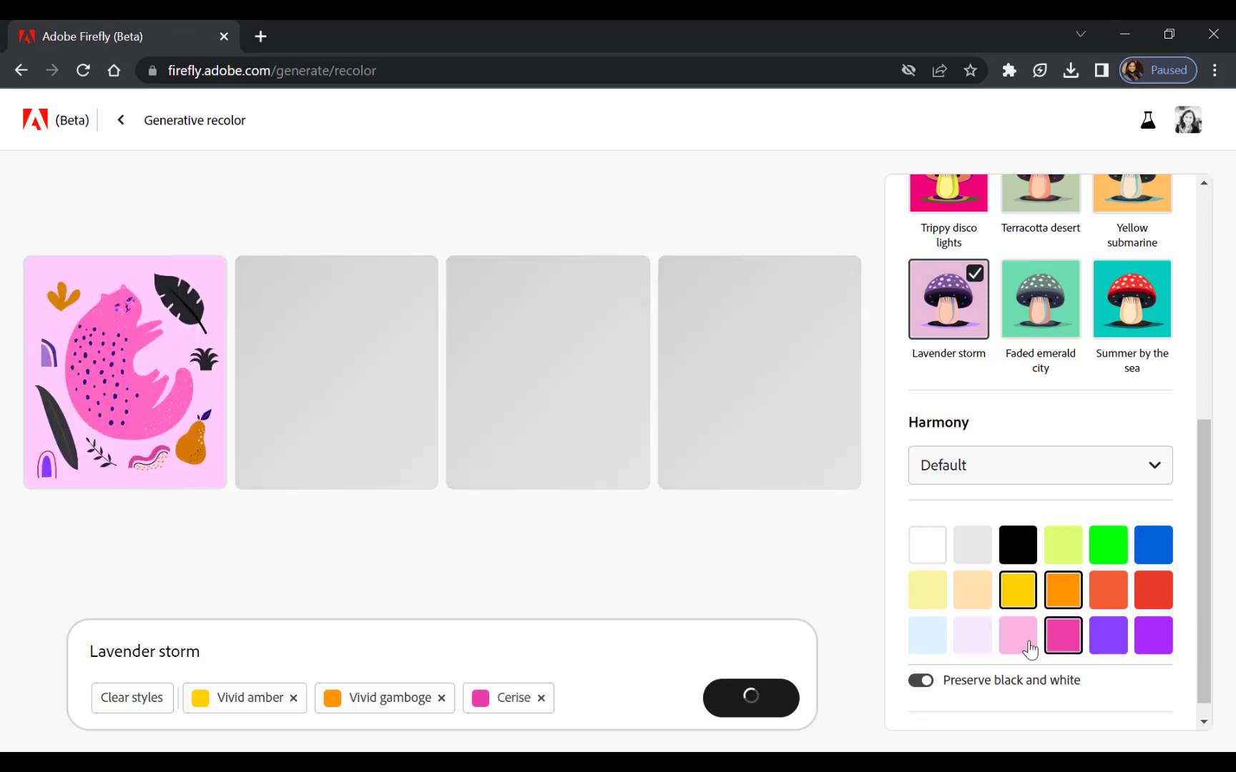
click(1024, 647)
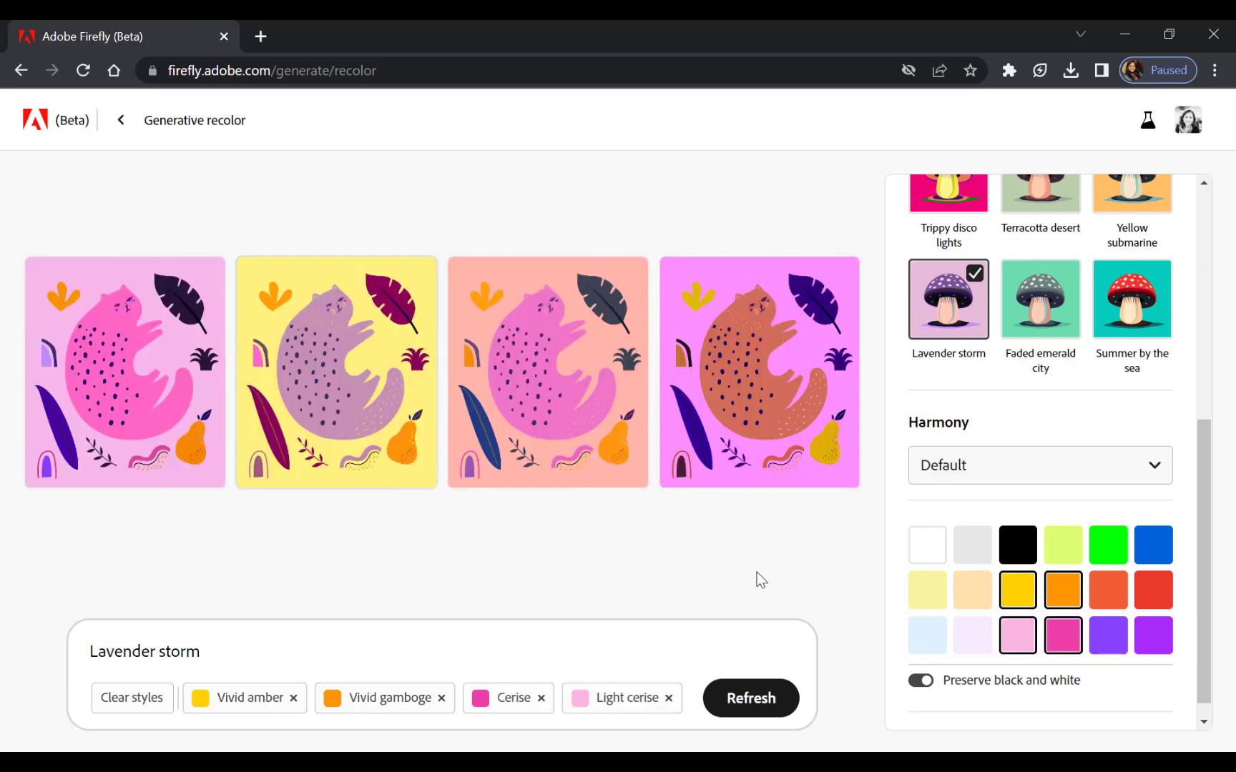
Go back to the Firefly home page and review its tool cards, inspiration gallery and features in exploration.
click(21, 70)
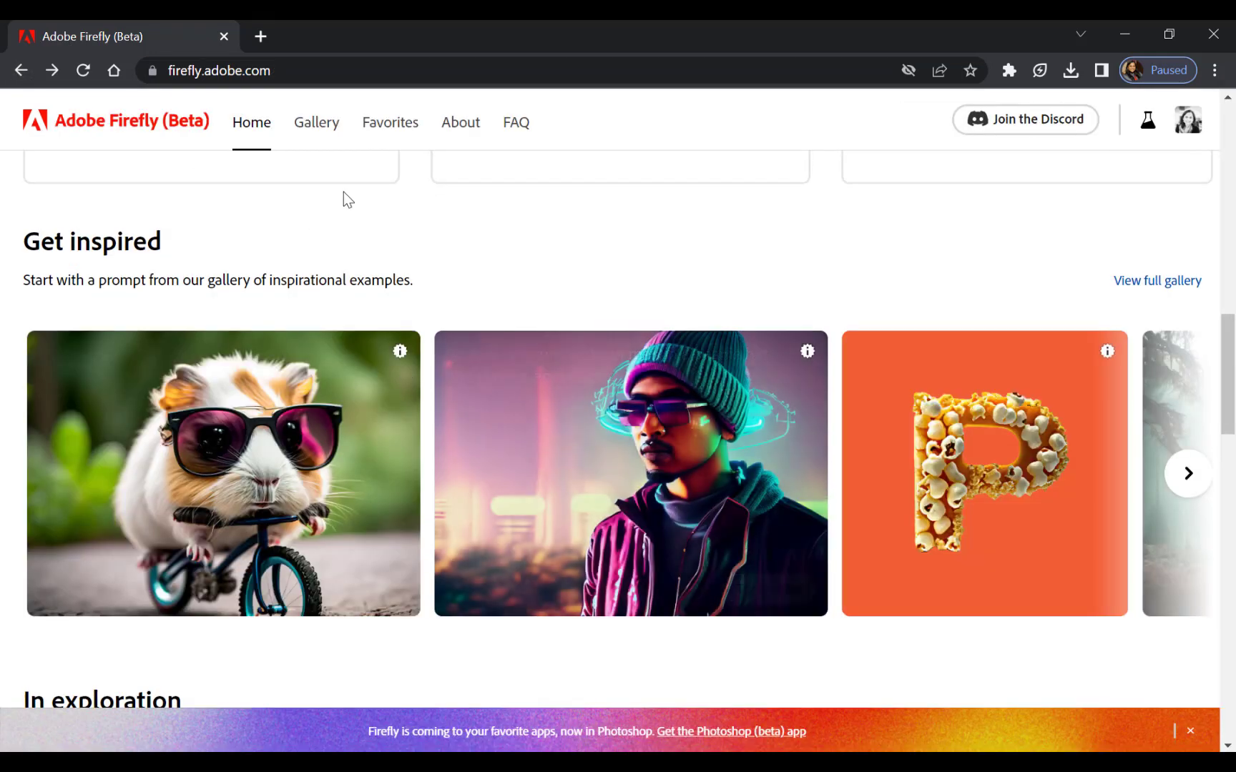
scroll(795, 553, down, 3)
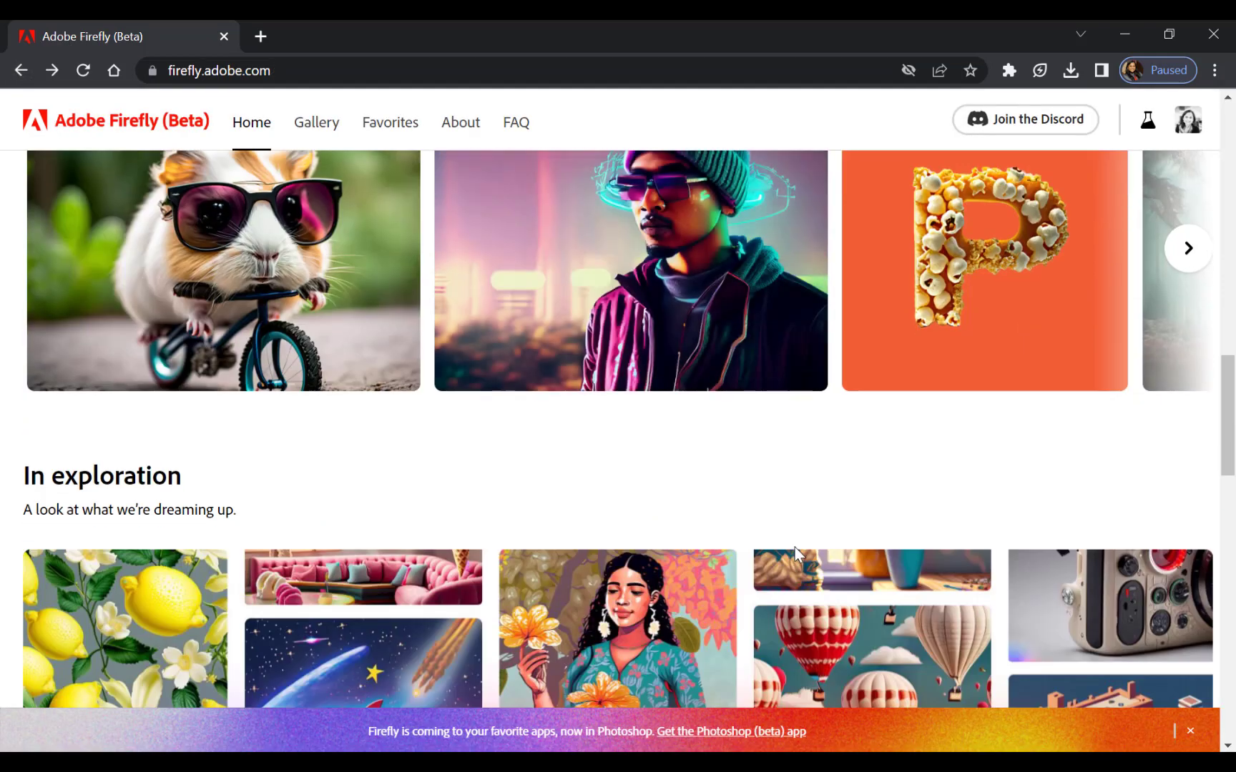
scroll(790, 554, up, 10)
scroll(788, 555, up, 5)
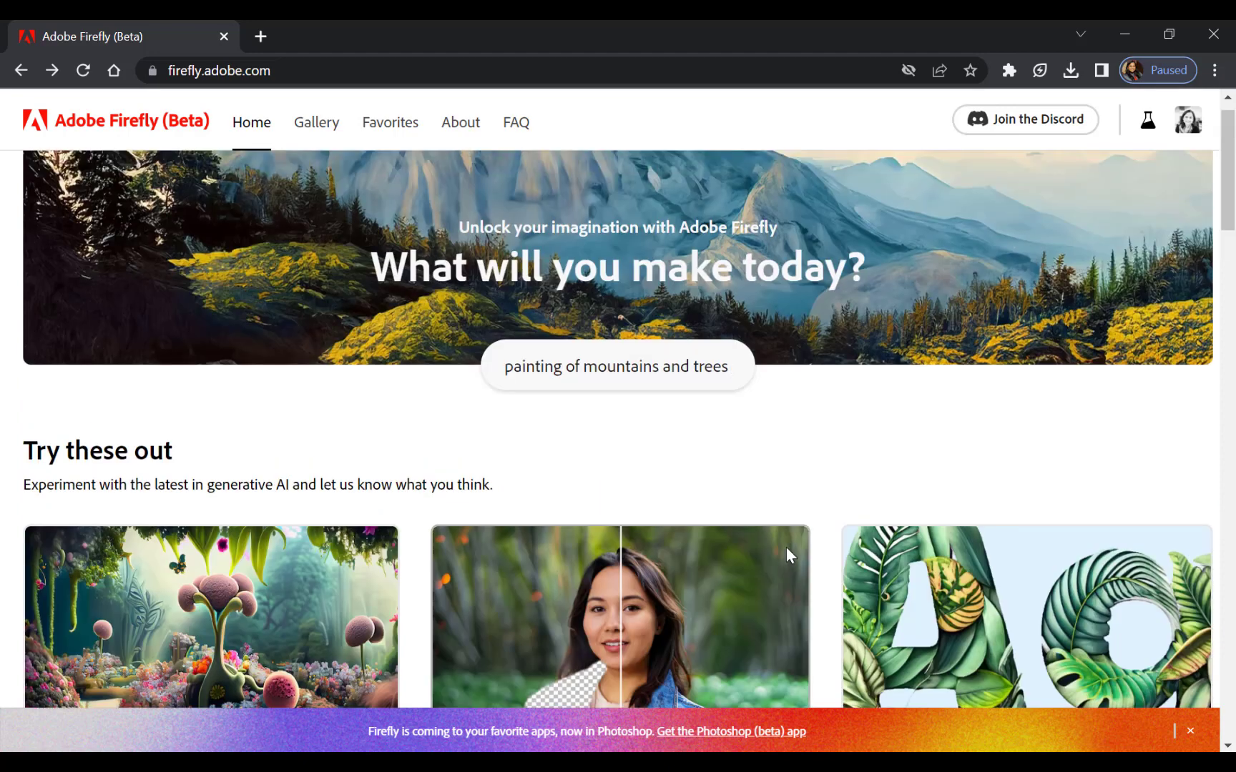
scroll(787, 563, down, 3)
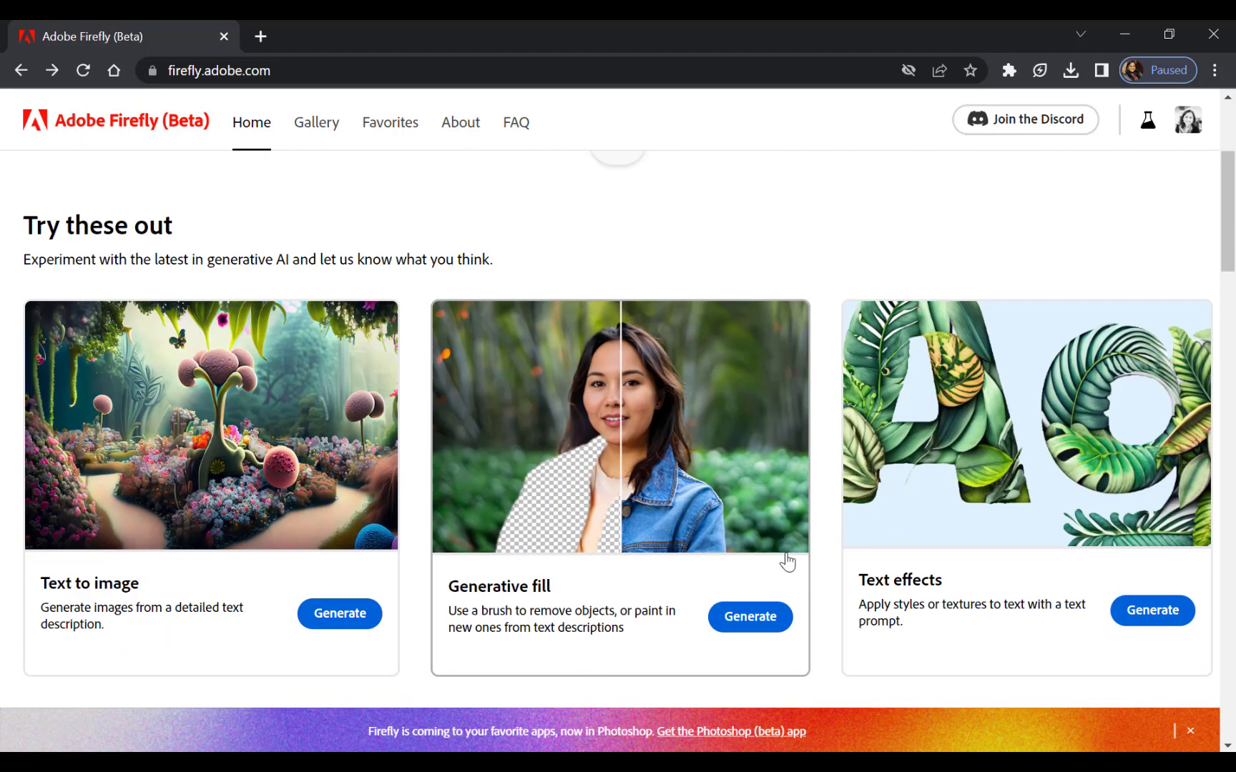
scroll(787, 562, down, 6)
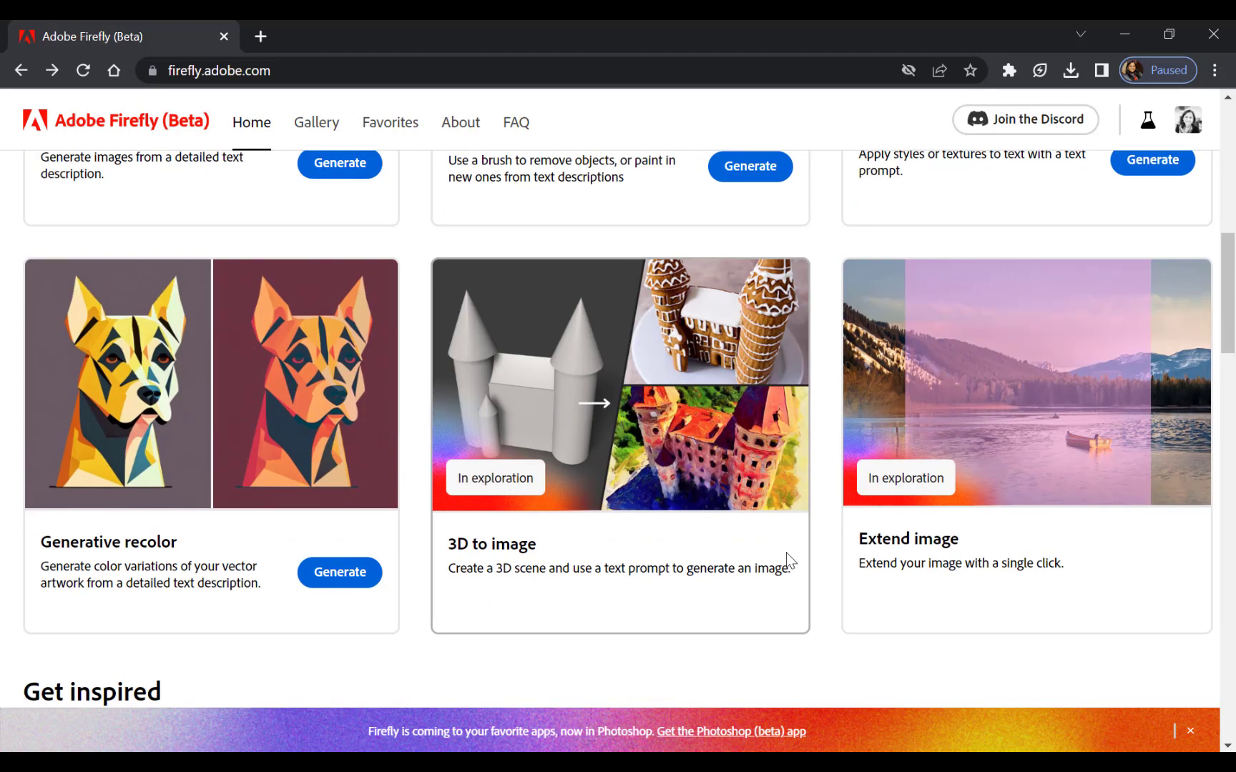
scroll(786, 553, up, 9)
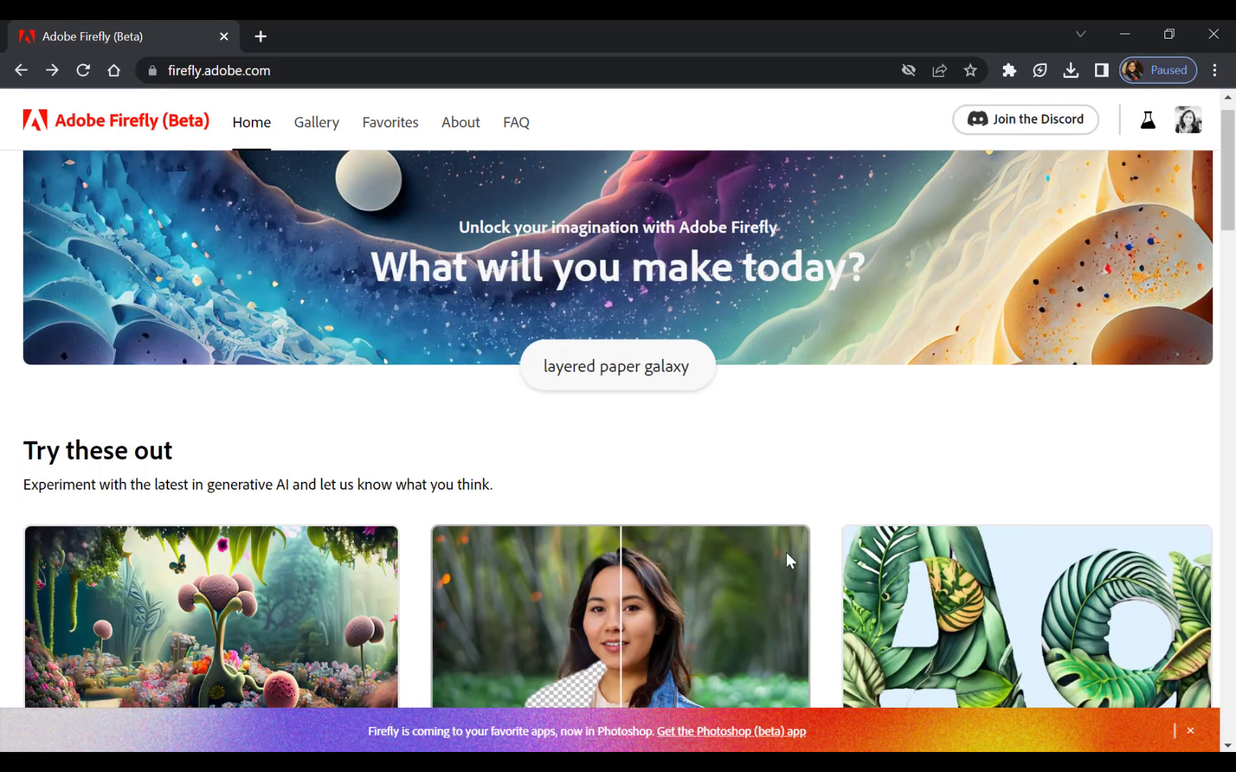